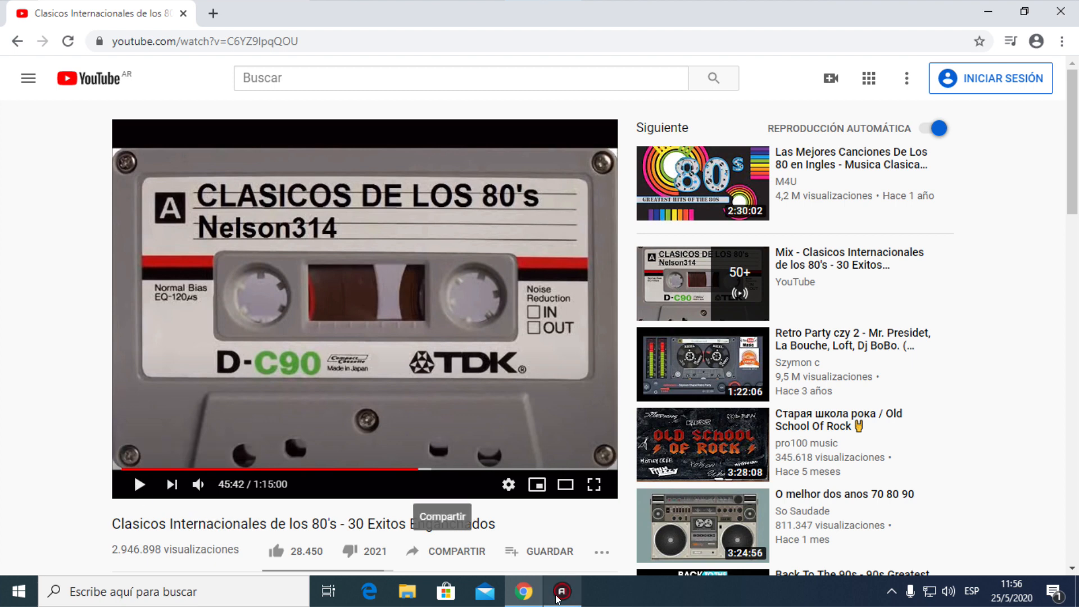
Start playing the paused 80's classics video
mouse_move(558, 598)
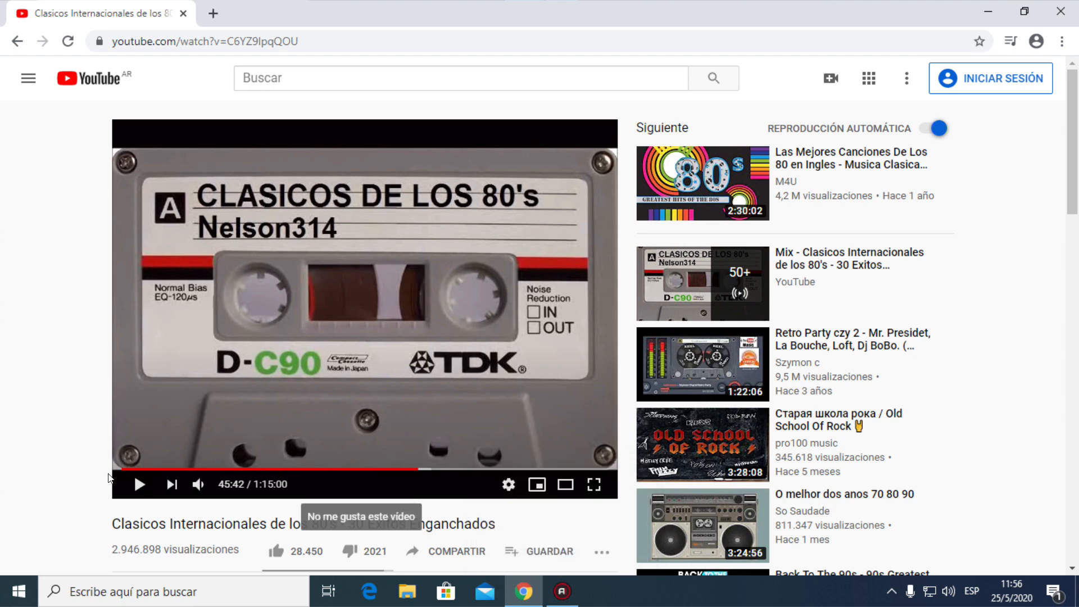
left_click(137, 487)
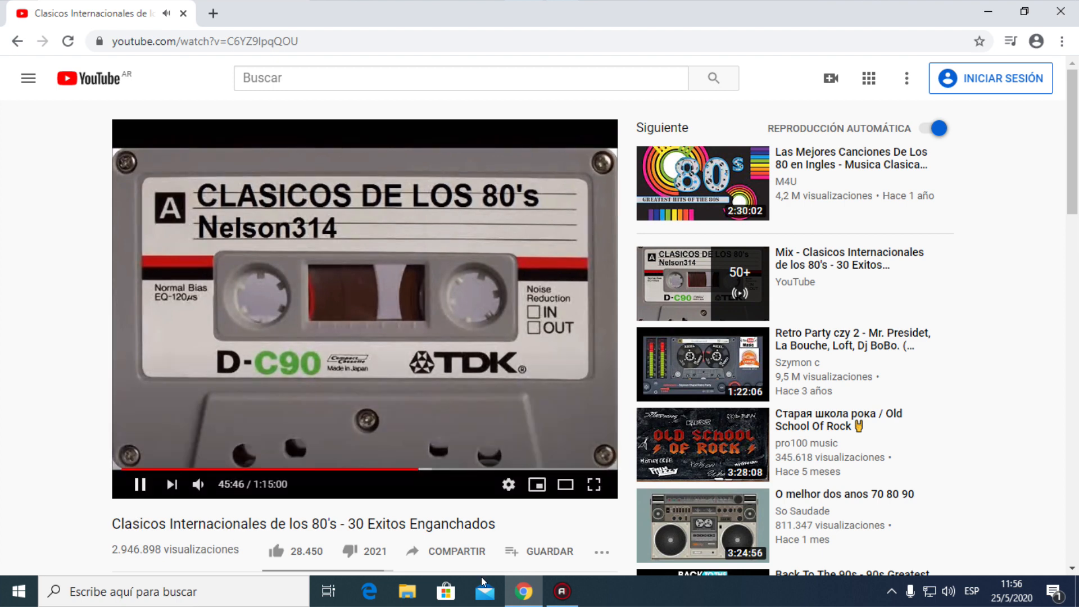
mouse_move(551, 598)
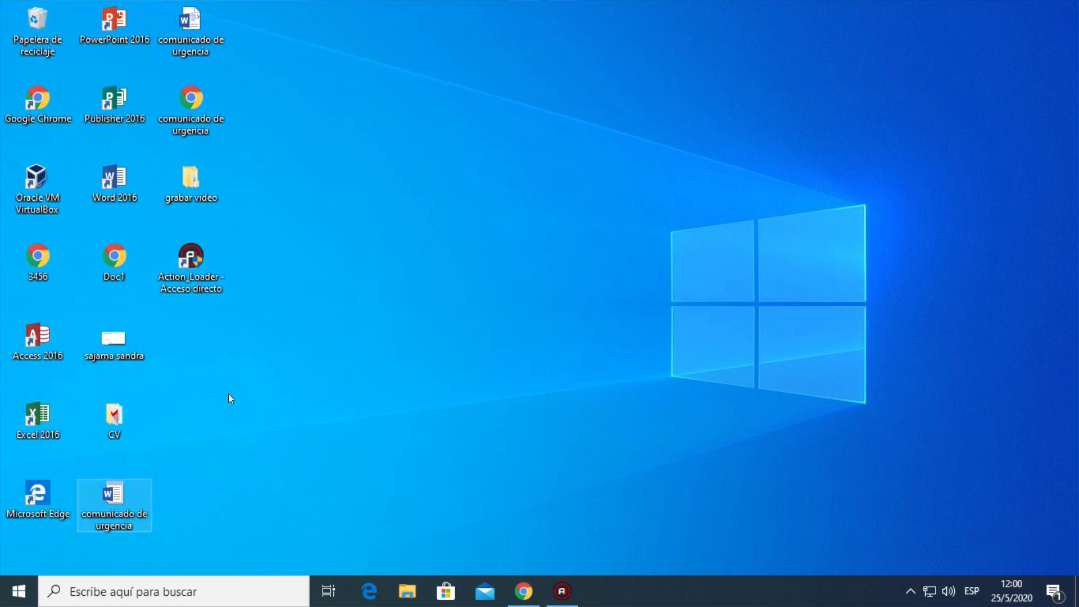
Browse the alphabetical list of installed applications for Excel
left_click(16, 597)
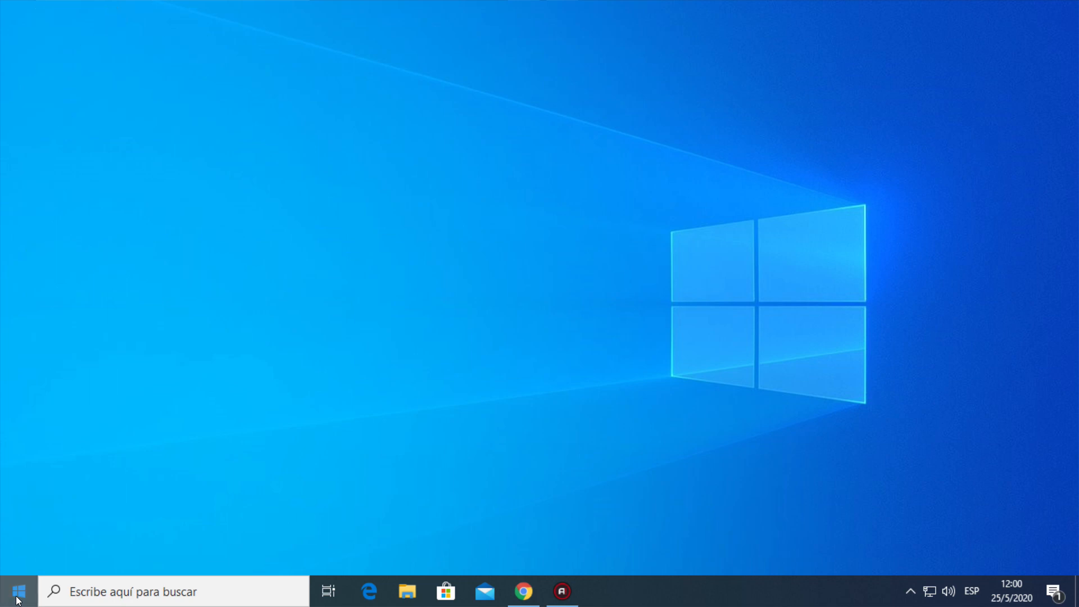
left_click(17, 596)
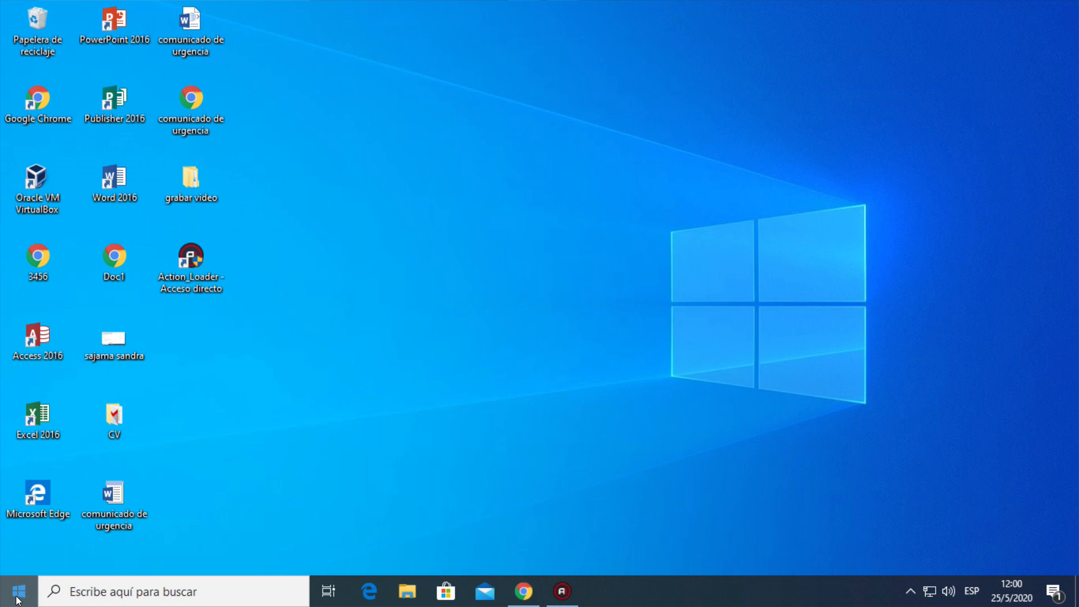
left_click(17, 597)
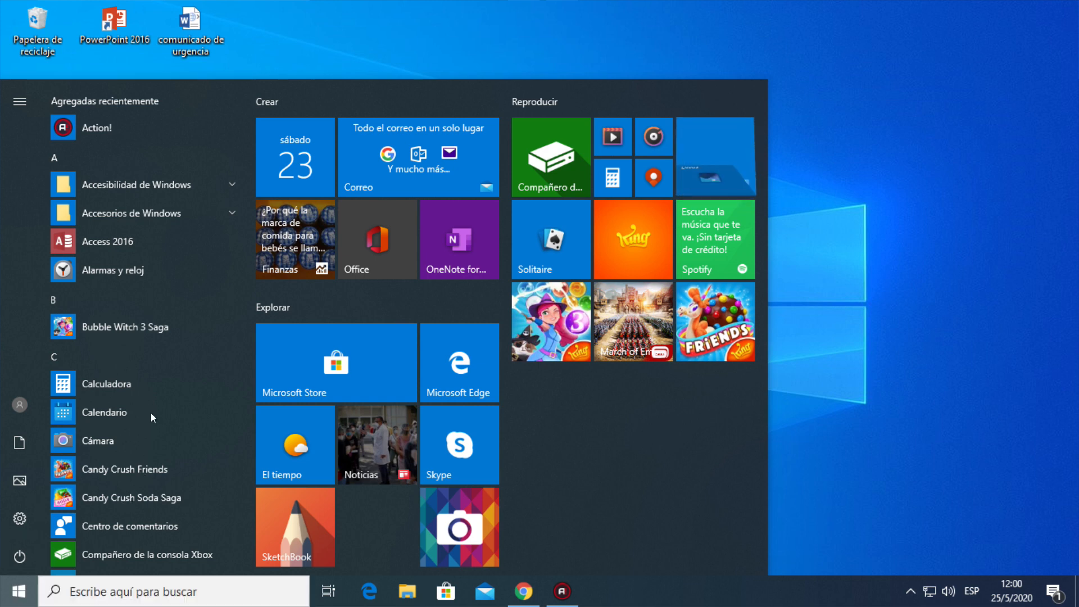
scroll(151, 415, "down", 1)
scroll(151, 416, "down", 1)
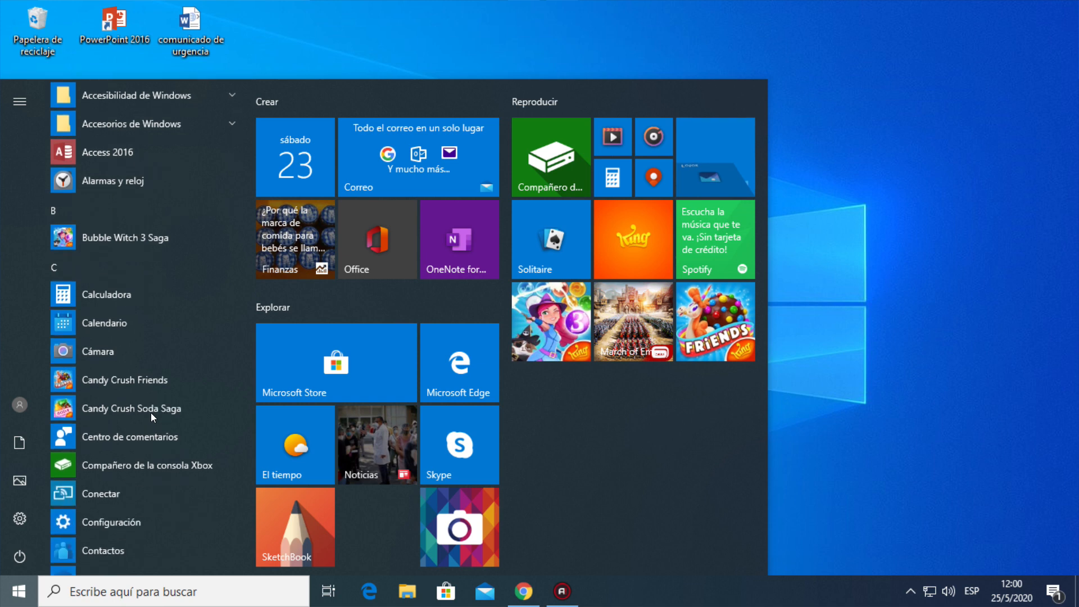
scroll(151, 416, "down", 5)
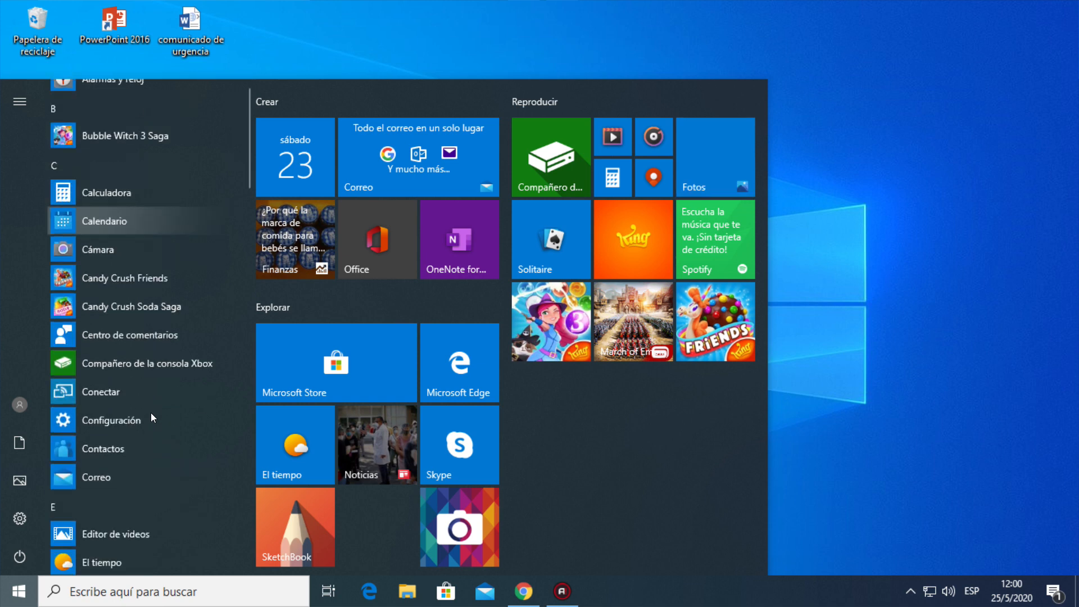
scroll(150, 415, "down", 1)
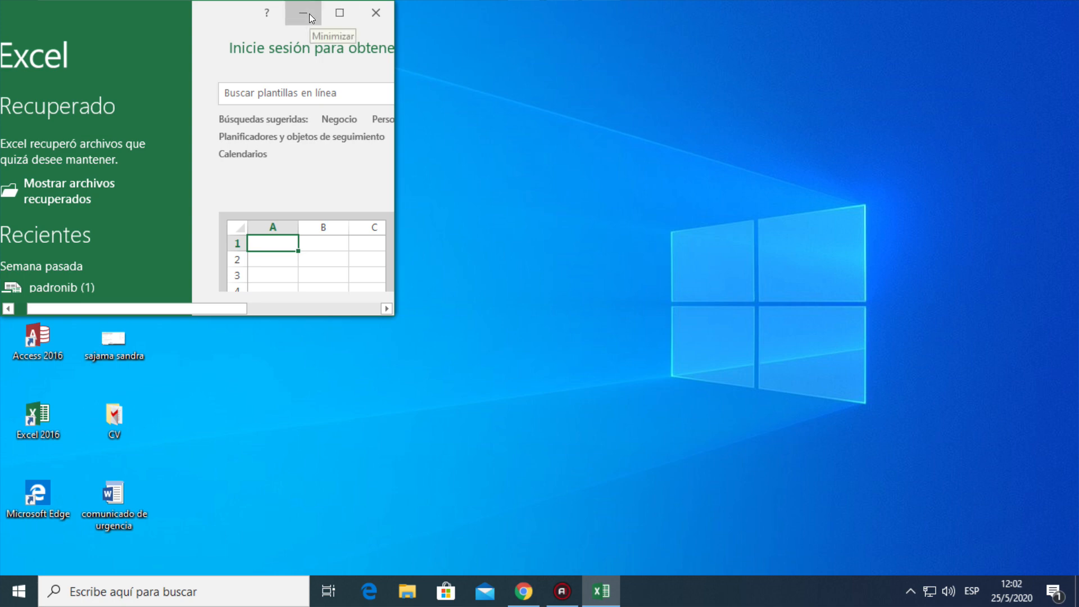
Maximize the Excel start window and look through the available workbook templates
left_click(340, 12)
left_click(342, 11)
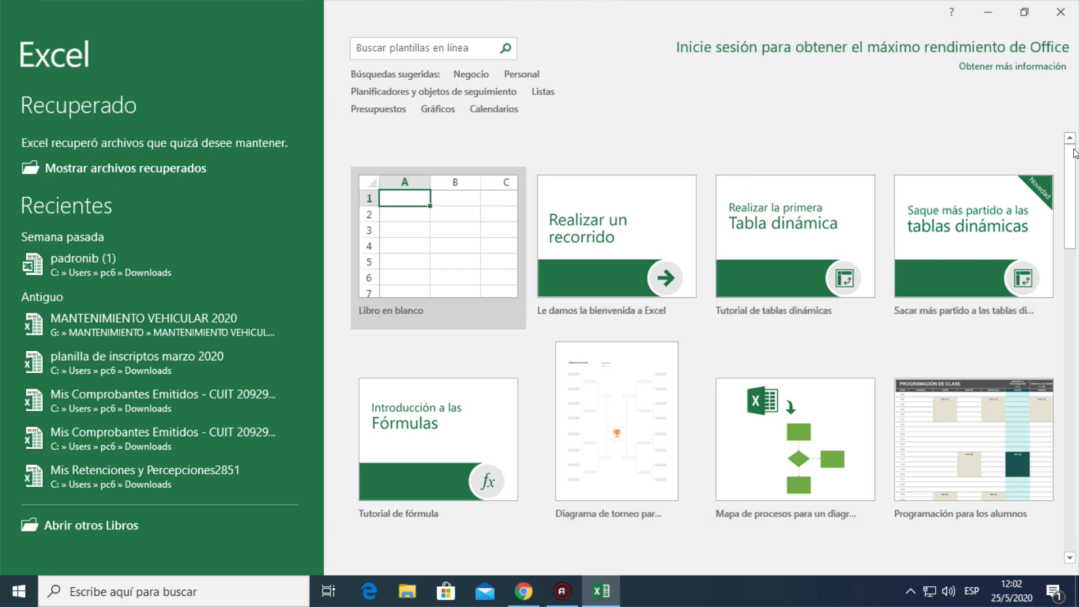
left_click_drag(1074, 158, 1071, 307)
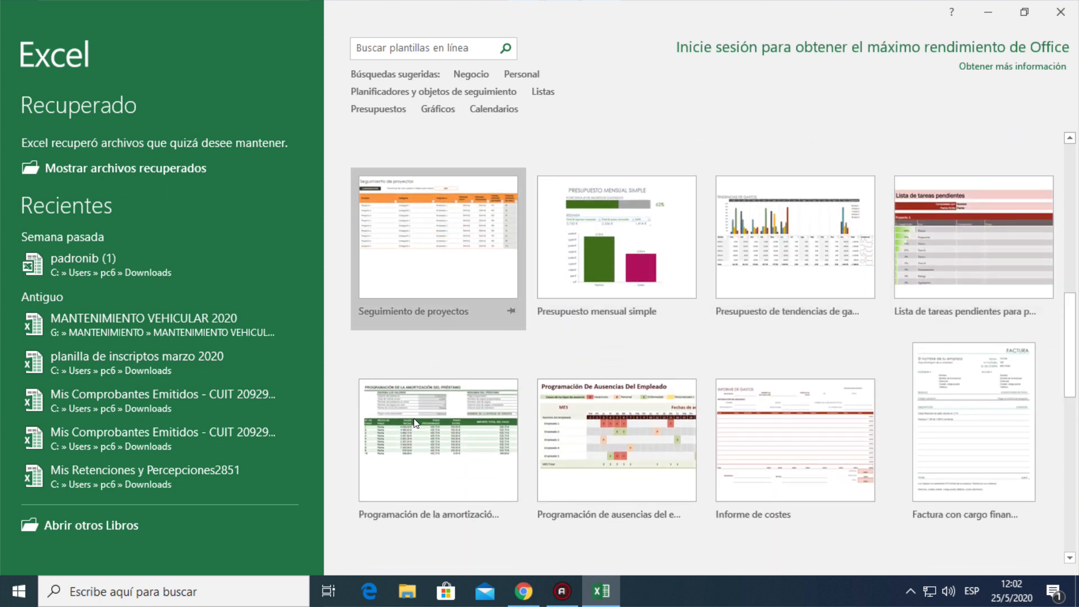
left_click_drag(1073, 339, 1073, 410)
scroll(1072, 410, "down", 1)
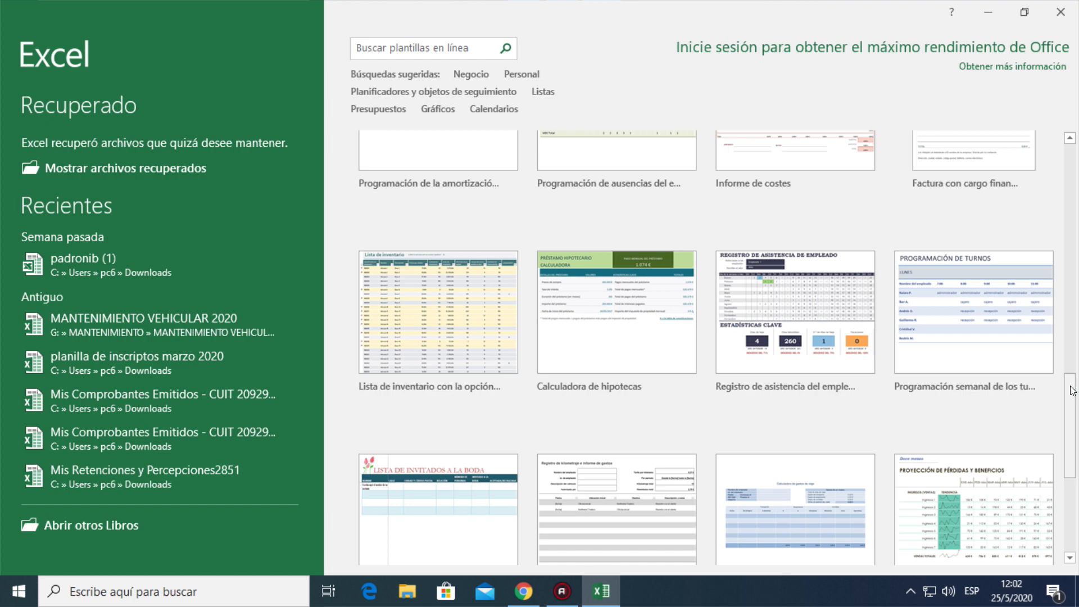
left_click_drag(1072, 391, 1078, 247)
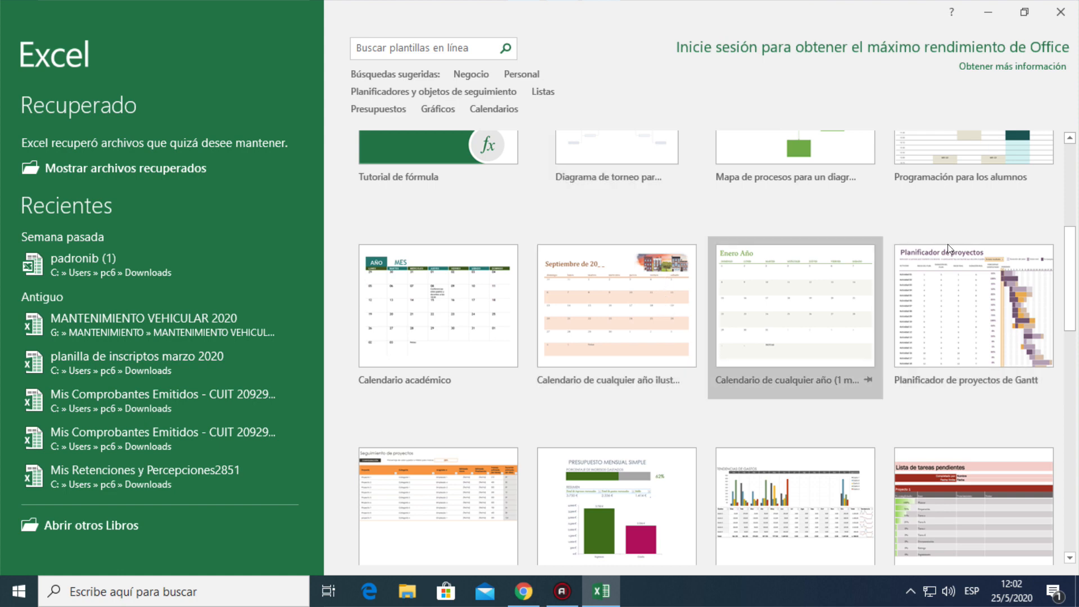
left_click_drag(1077, 304, 1078, 353)
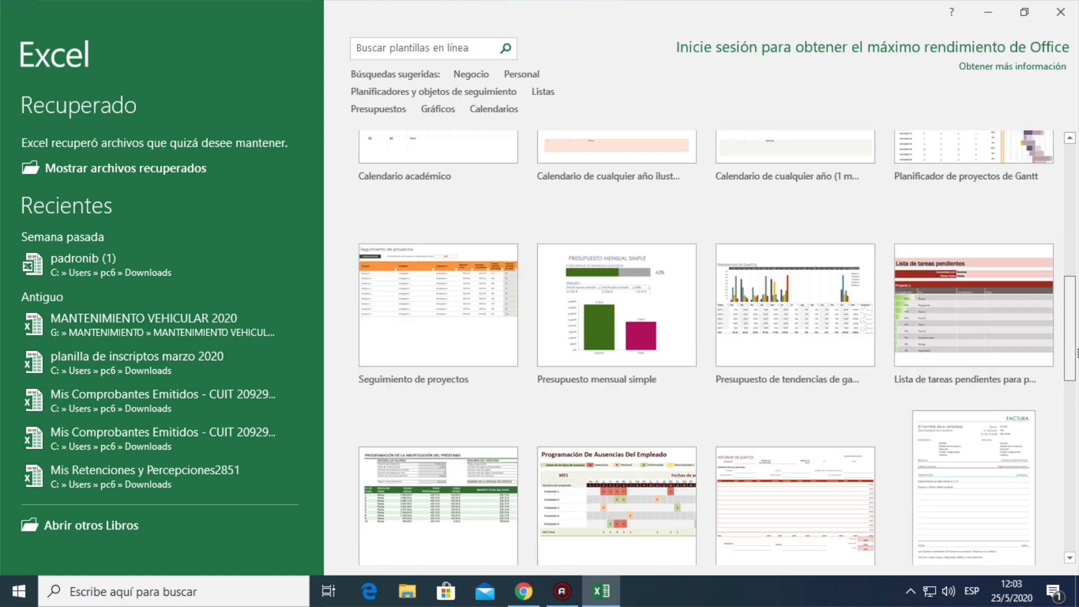
scroll(1078, 353, "down", 1)
left_click_drag(1078, 353, 1078, 353)
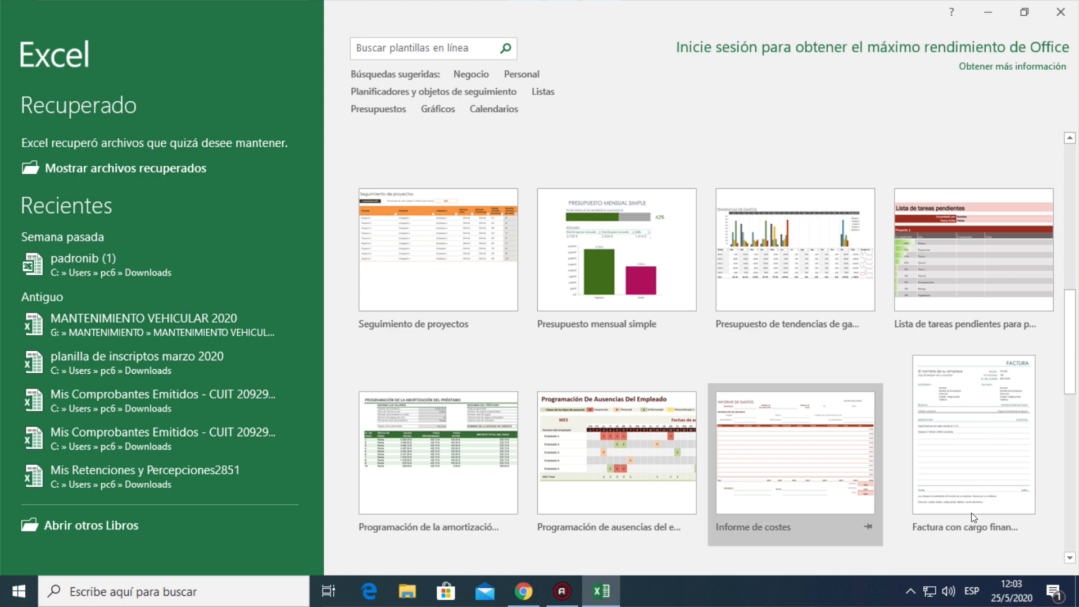
scroll(1075, 445, "down", 4)
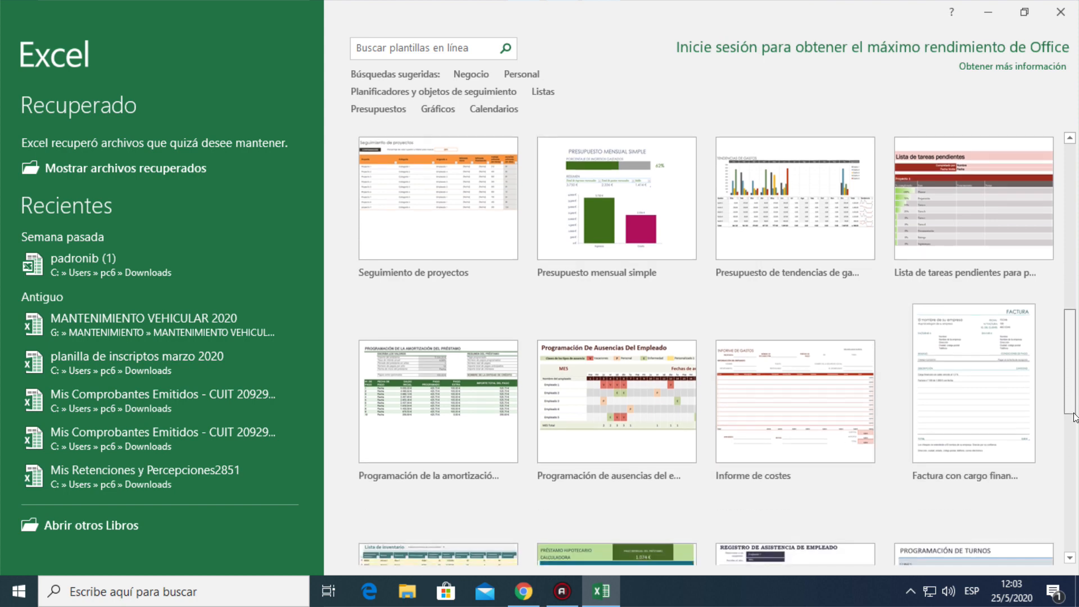
scroll(1075, 448, "down", 3)
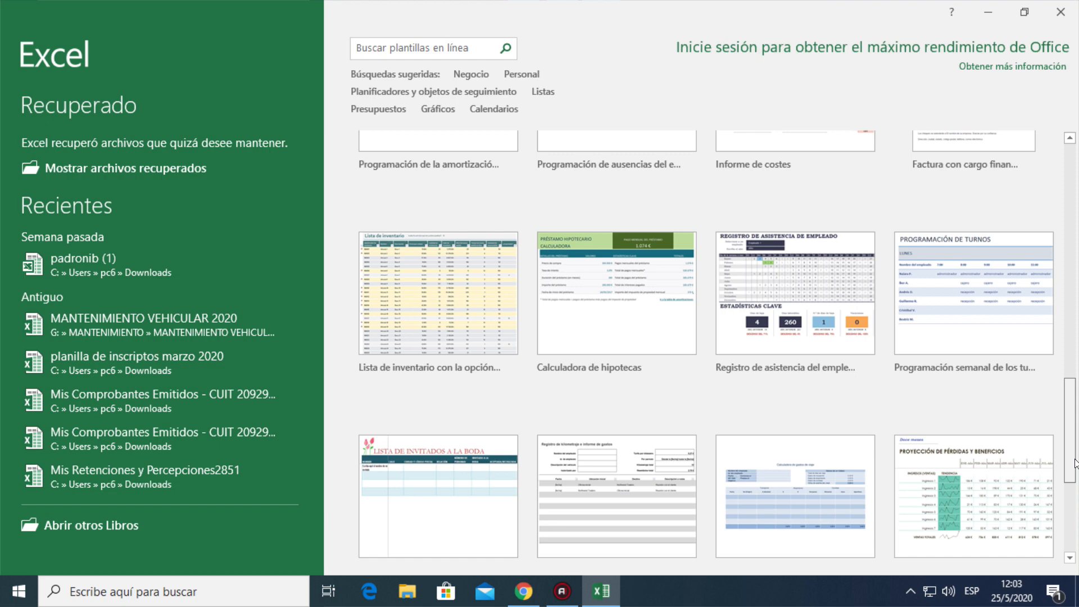
Return to the first templates and create a blank workbook
left_click_drag(1075, 459, 1078, 212)
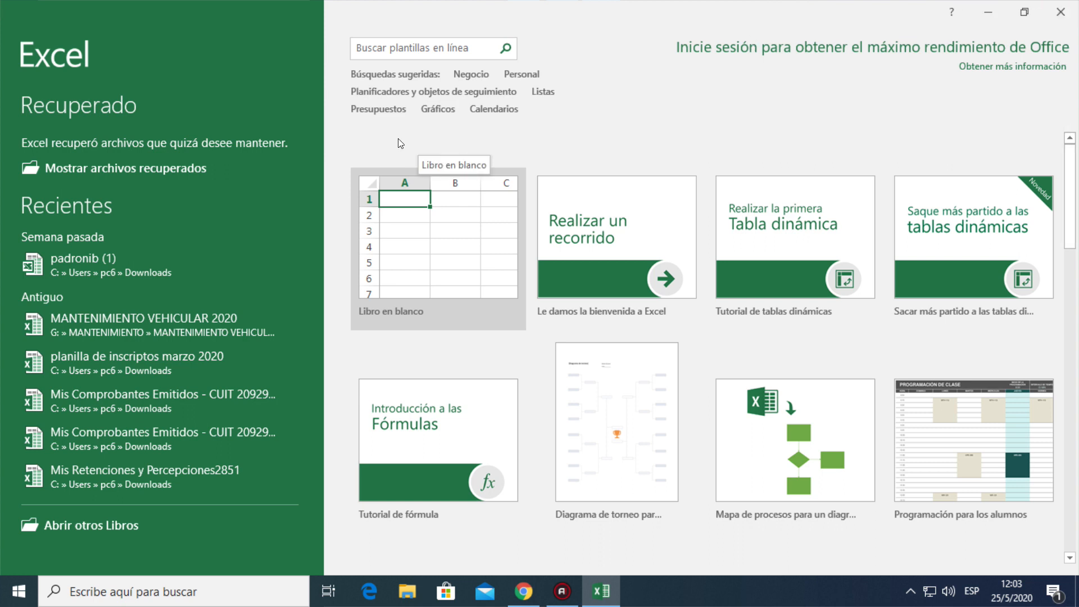
left_click(429, 242)
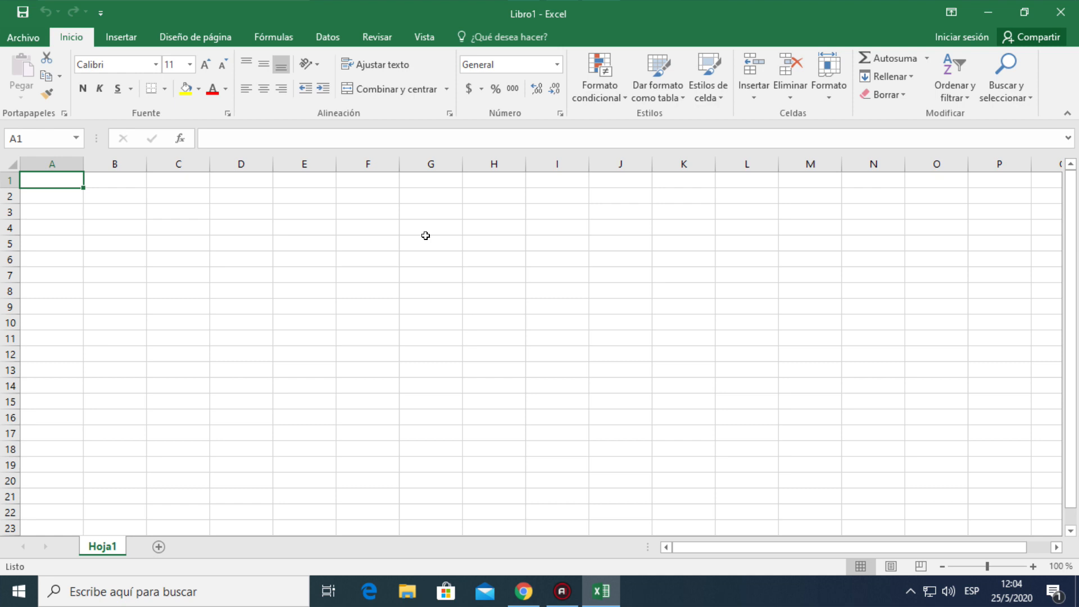
Select cell B3 and entire columns from C through M one after another to show the worksheet's columns
left_click(133, 219)
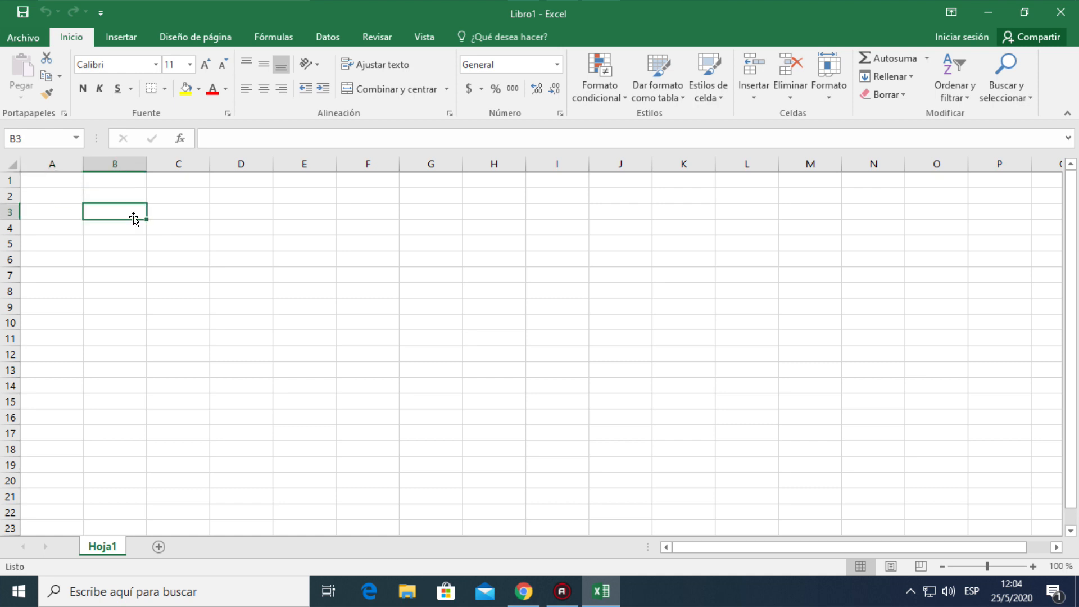
left_click(175, 160)
left_click(241, 160)
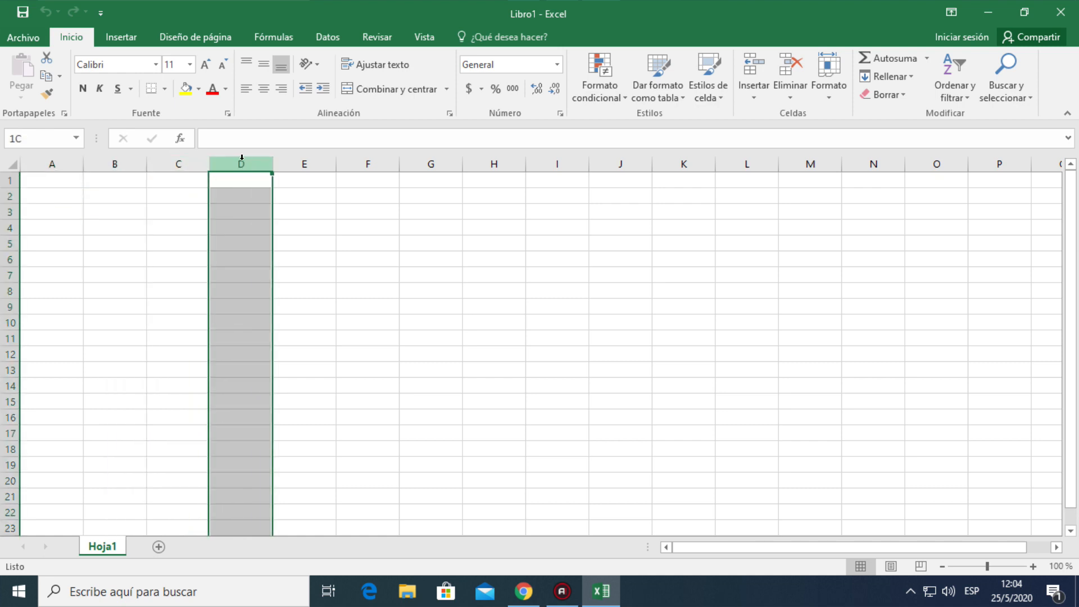
left_click(310, 162)
left_click(368, 163)
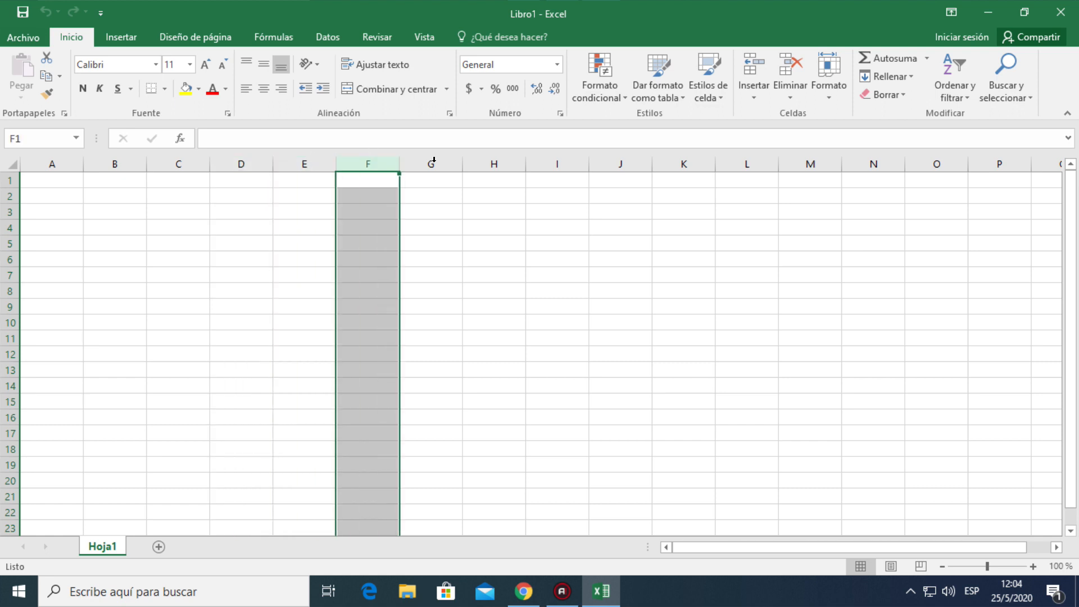
left_click_drag(434, 160, 857, 159)
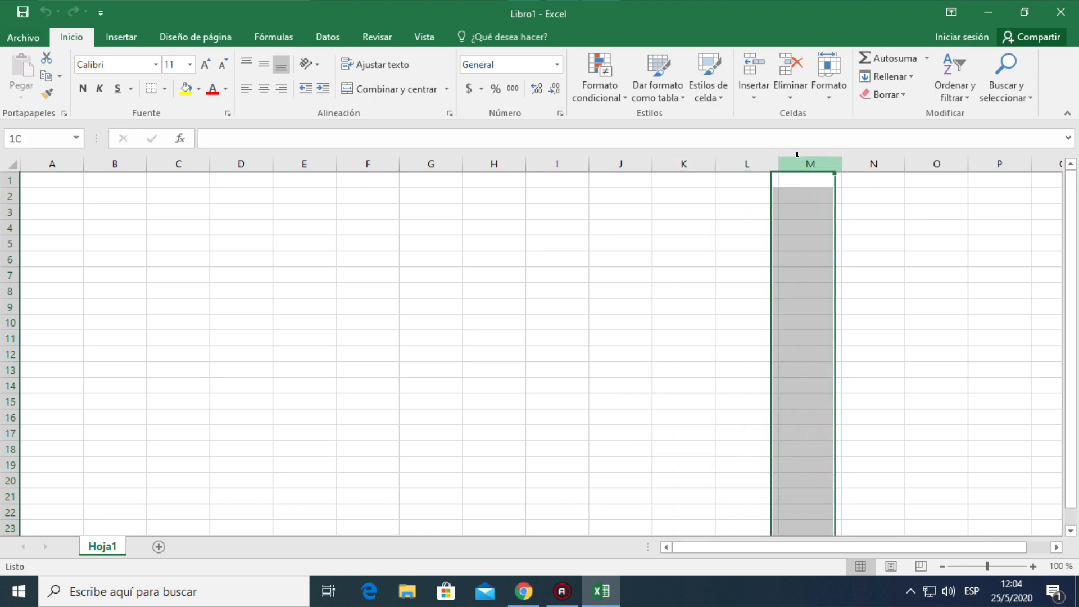
Select entire row 3 and rows 5 through 9 one at a time, ending on cell A9
left_click(11, 212)
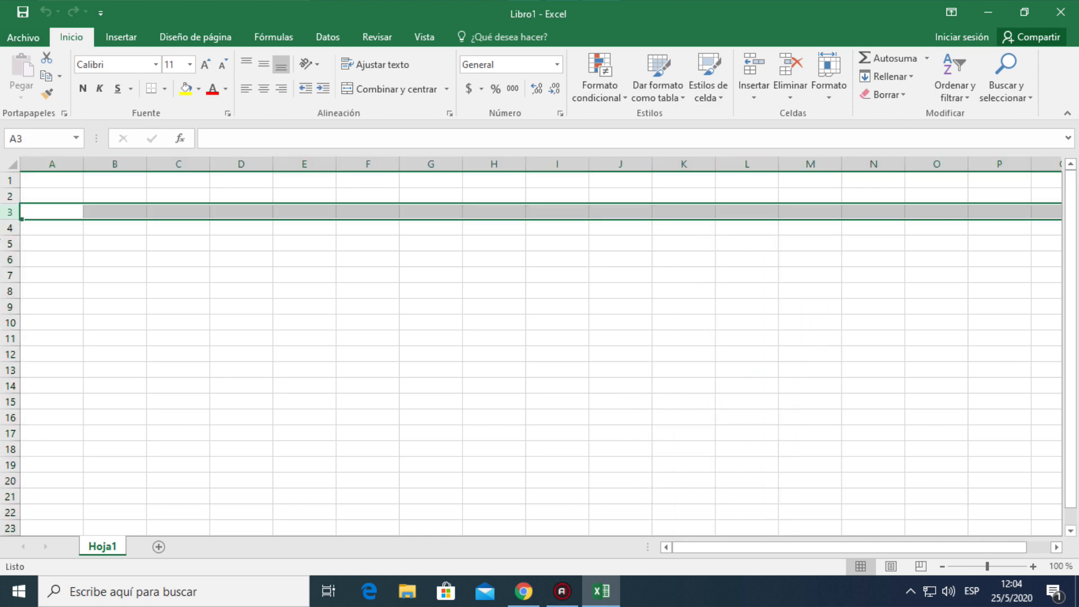
left_click(8, 243)
left_click(8, 260)
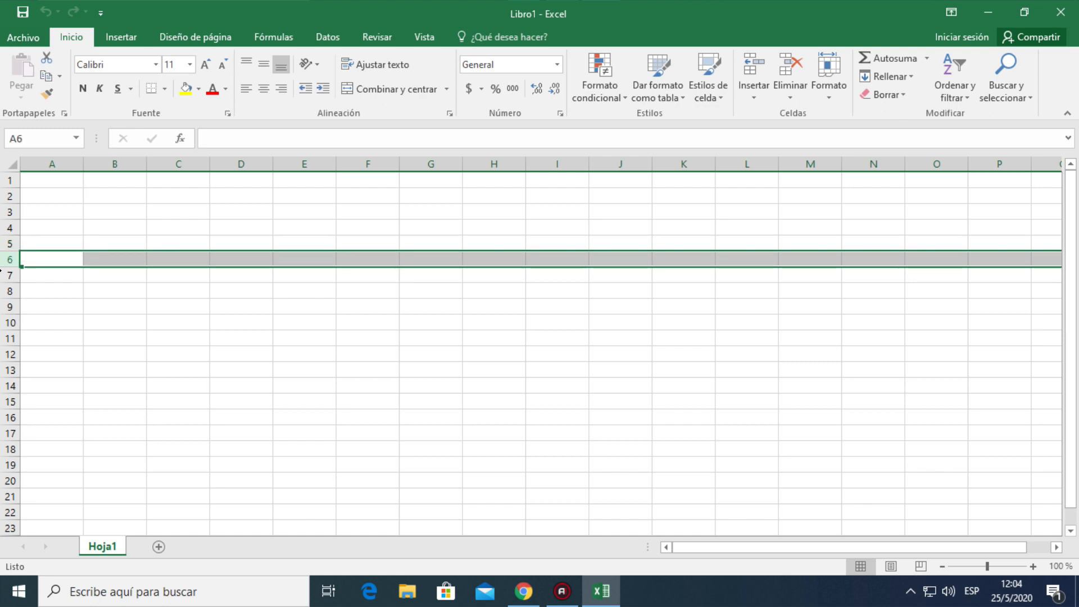
left_click(8, 276)
left_click(8, 292)
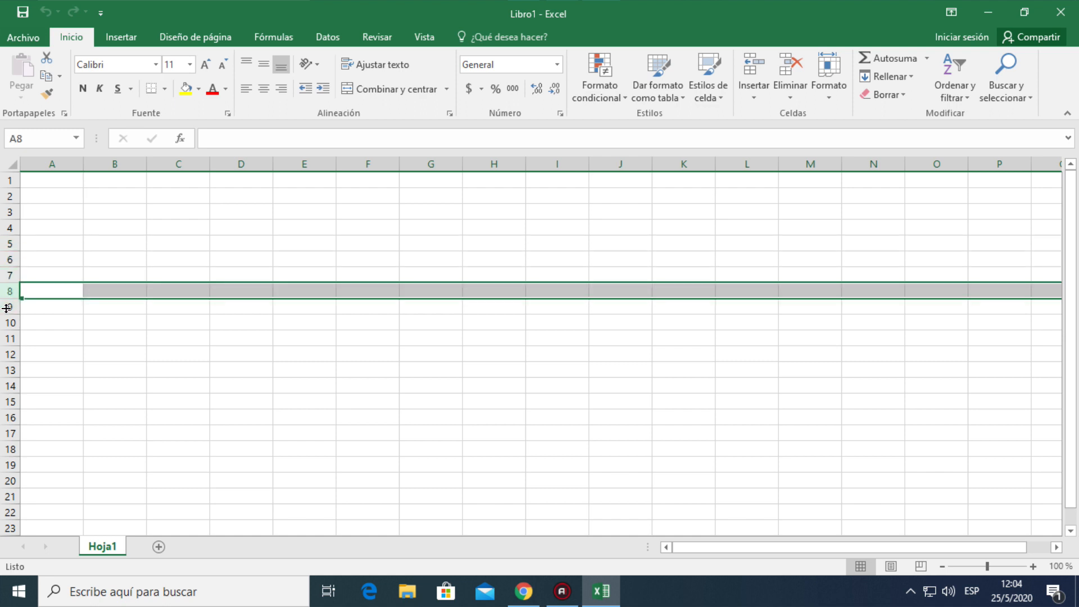
left_click(7, 309)
left_click(43, 304)
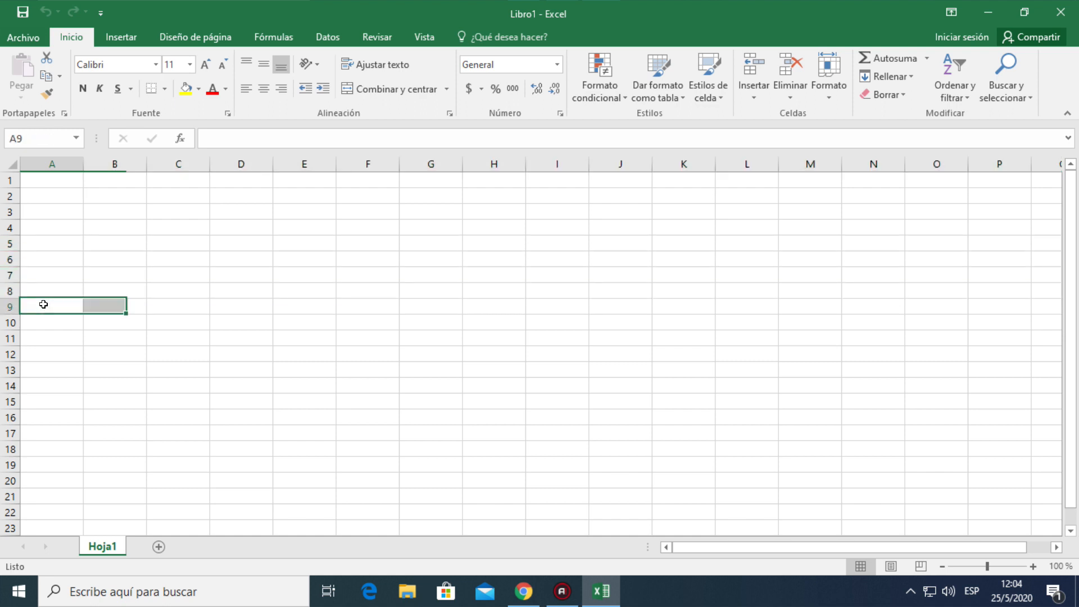
left_click(43, 304)
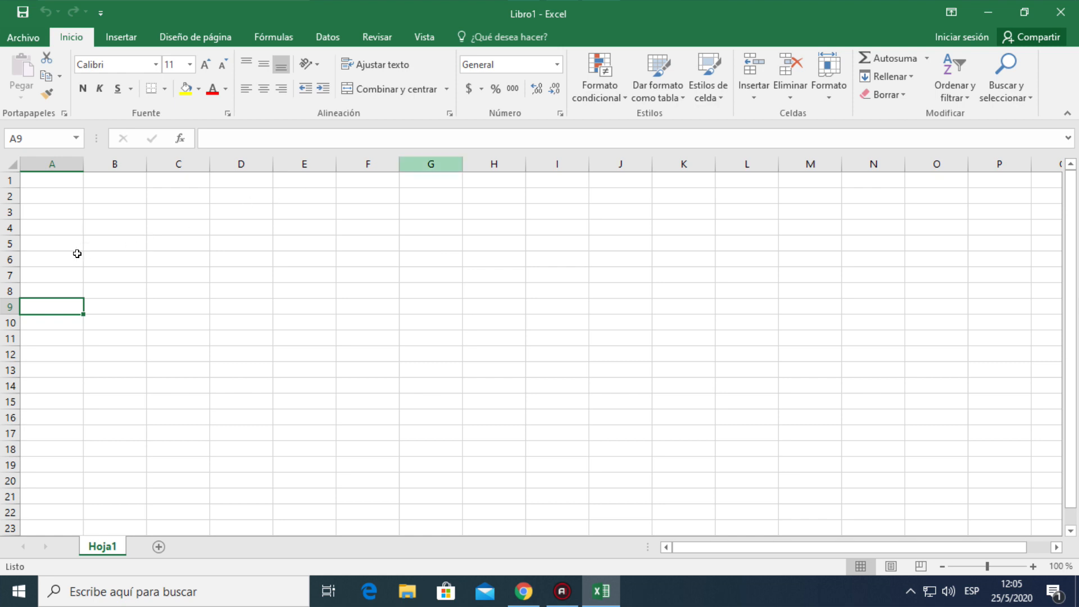
Select individual cells one by one from G5 down to G7 and back through F7, F6 and E5 to D4
left_click(430, 243)
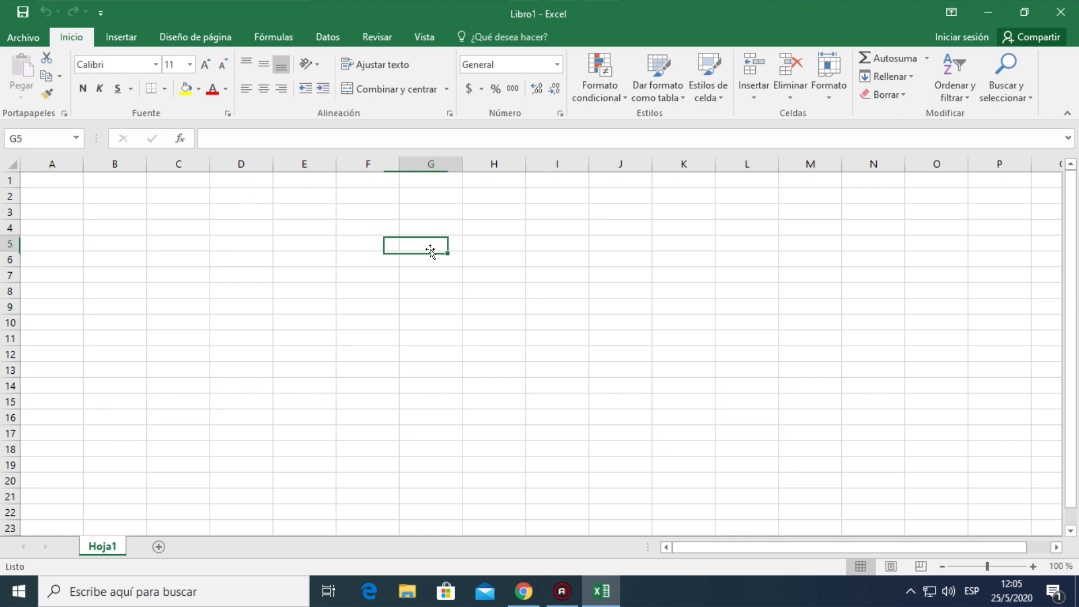
left_click(429, 258)
left_click(426, 272)
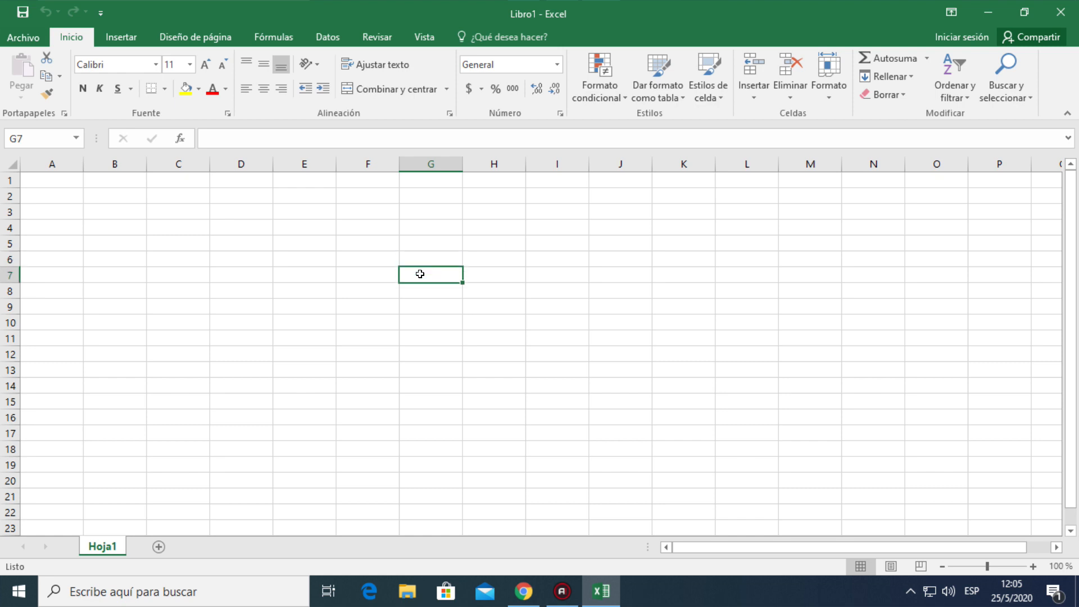
left_click(368, 273)
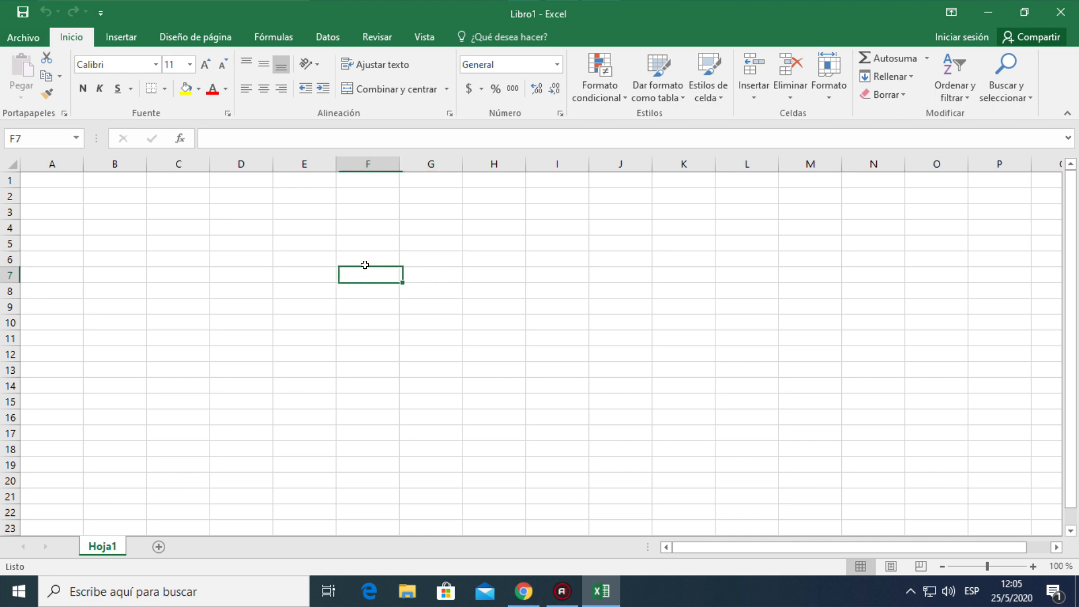
left_click(324, 240)
left_click(245, 223)
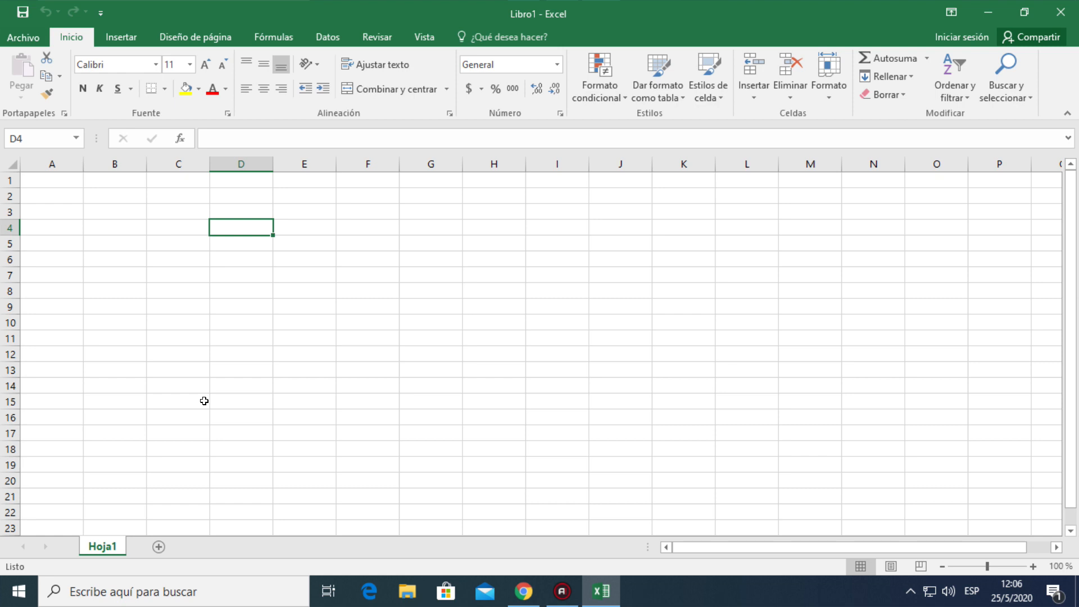
Add a second worksheet to the workbook and return to sheet Hoja1
left_click(160, 547)
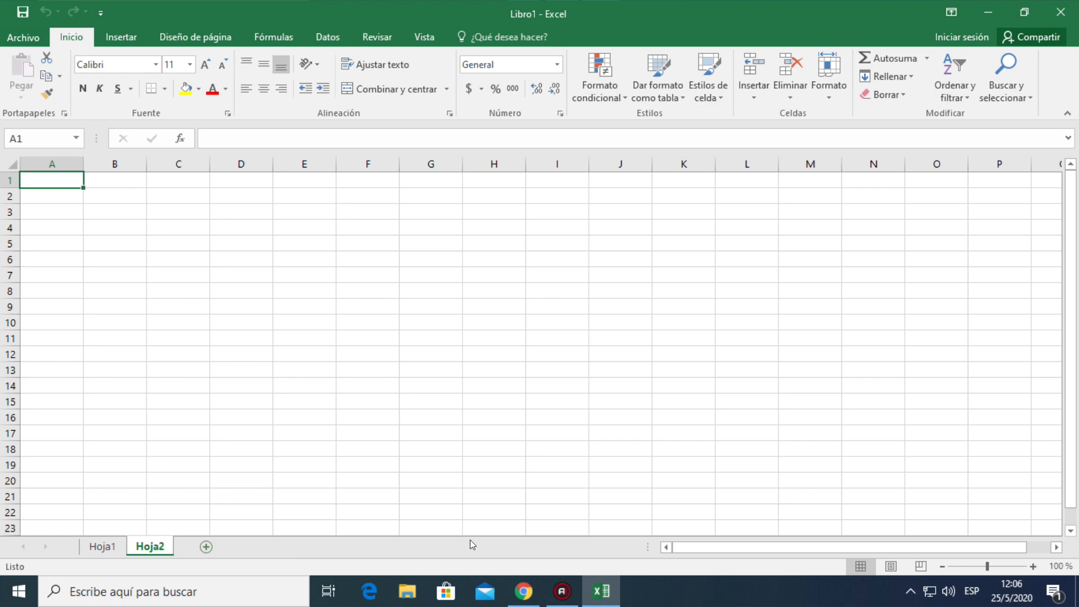
left_click(108, 546)
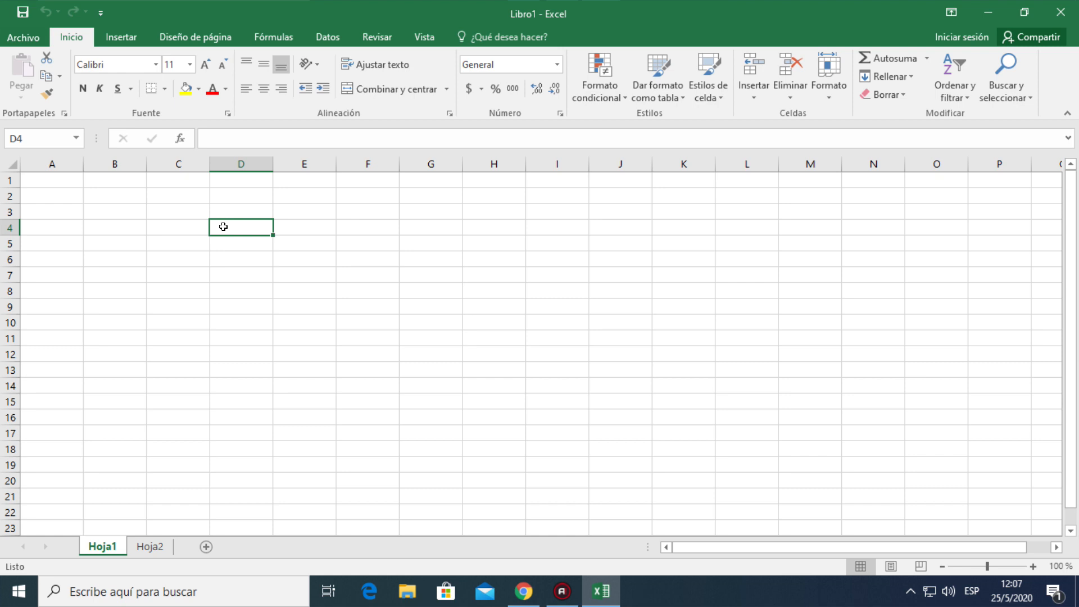
Enter the number 123156 in cell D4 of Hoja1
type("123156")
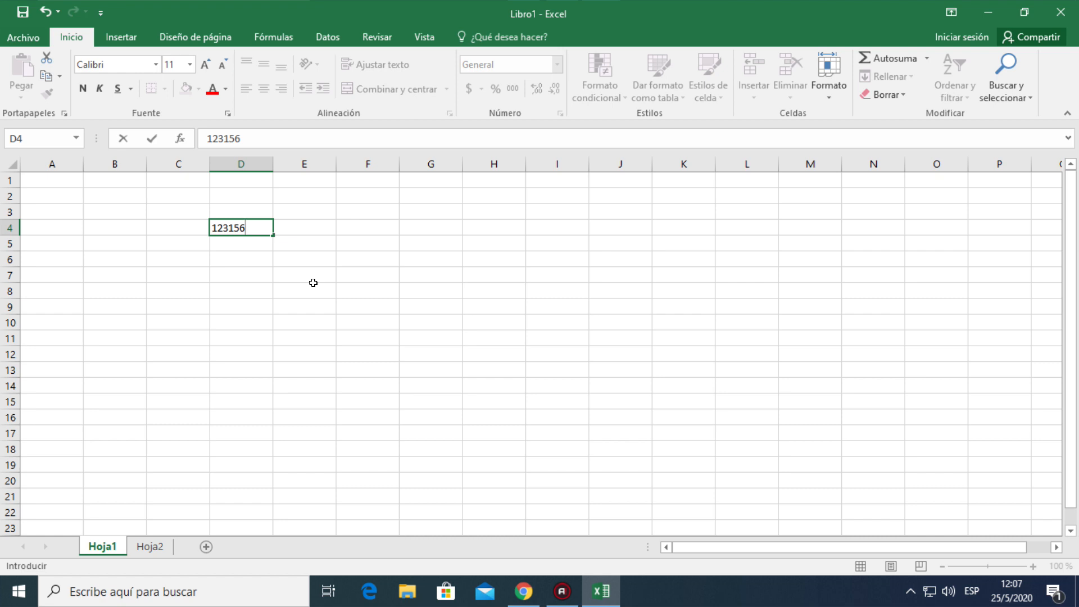
key("Return")
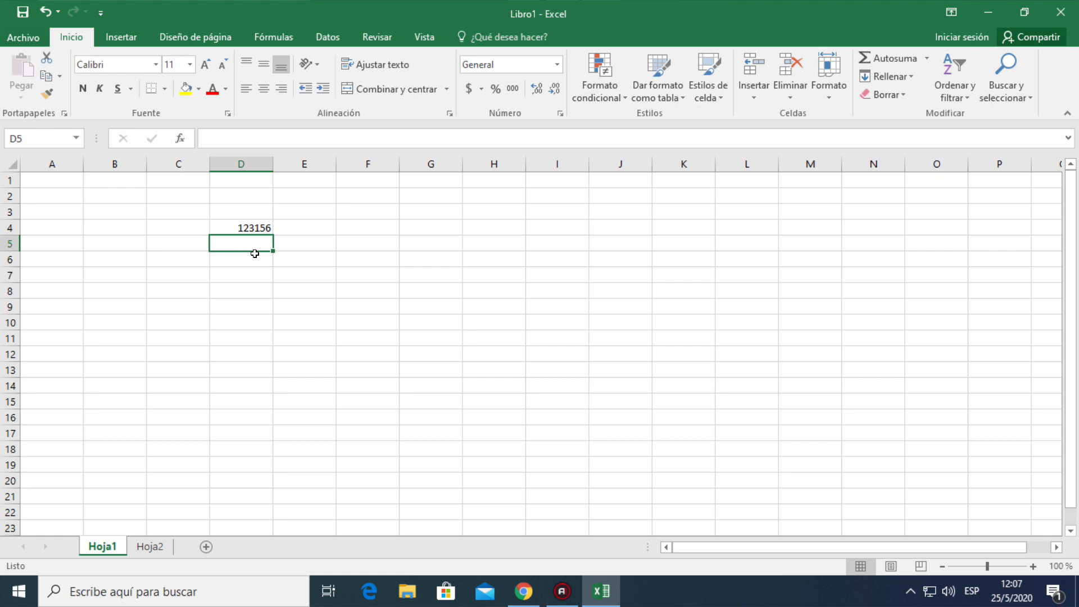
Select scattered cells one by one, from A1, B5 and L7 through E11 and I20 to G11, checking each cell's reference in the Name Box
left_click(61, 180)
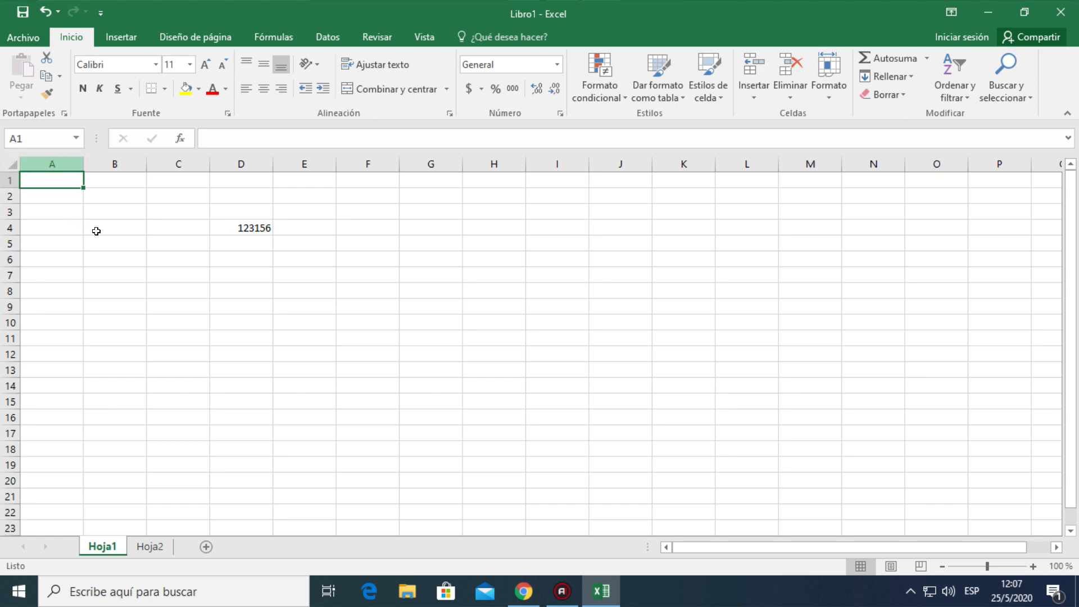
left_click(113, 239)
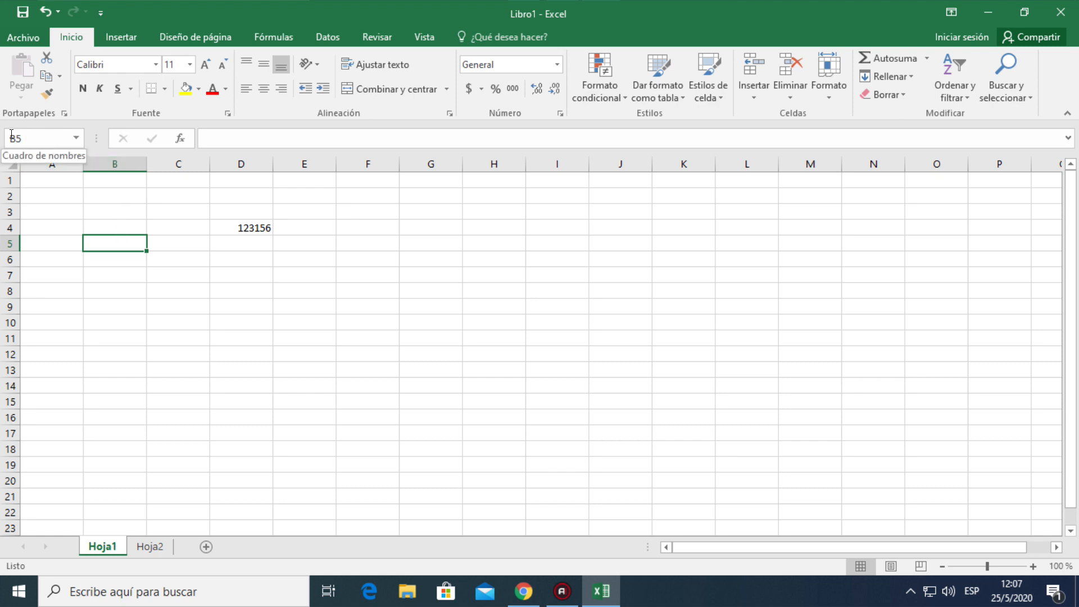
left_click(730, 274)
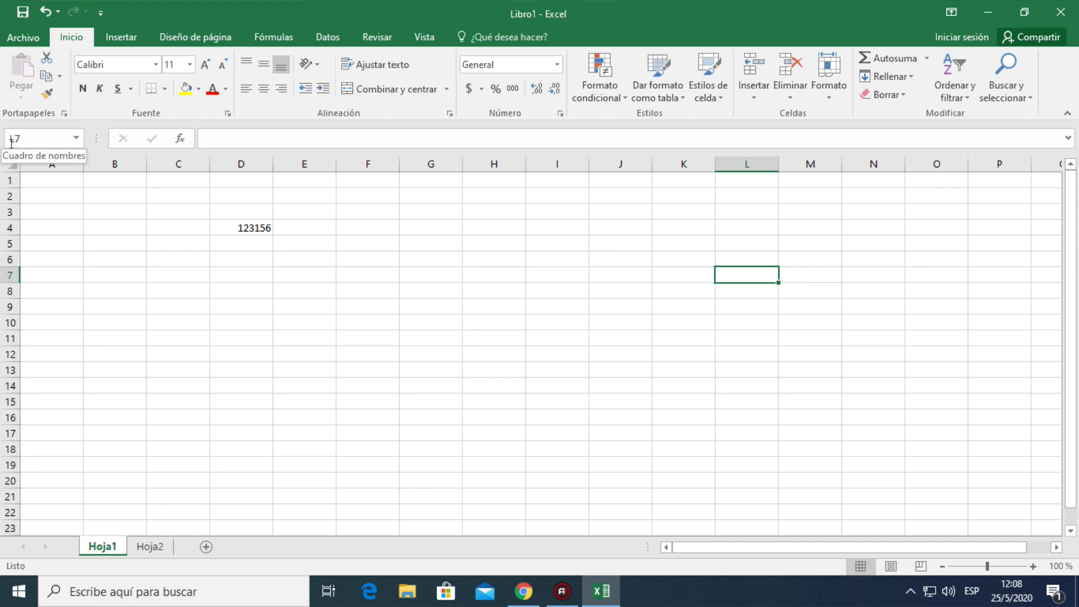
left_click(174, 242)
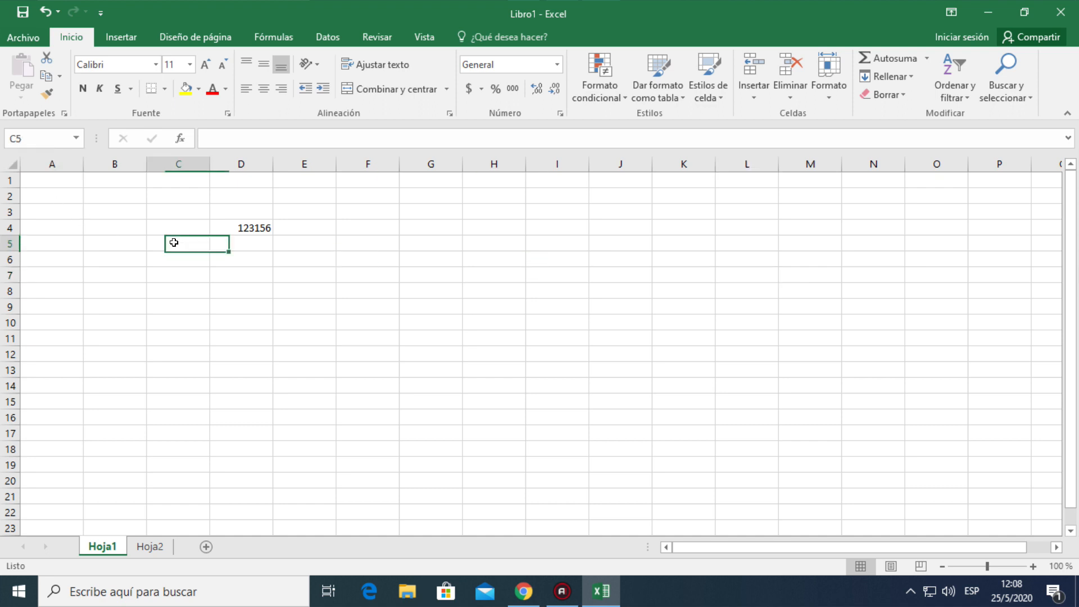
left_click(177, 198)
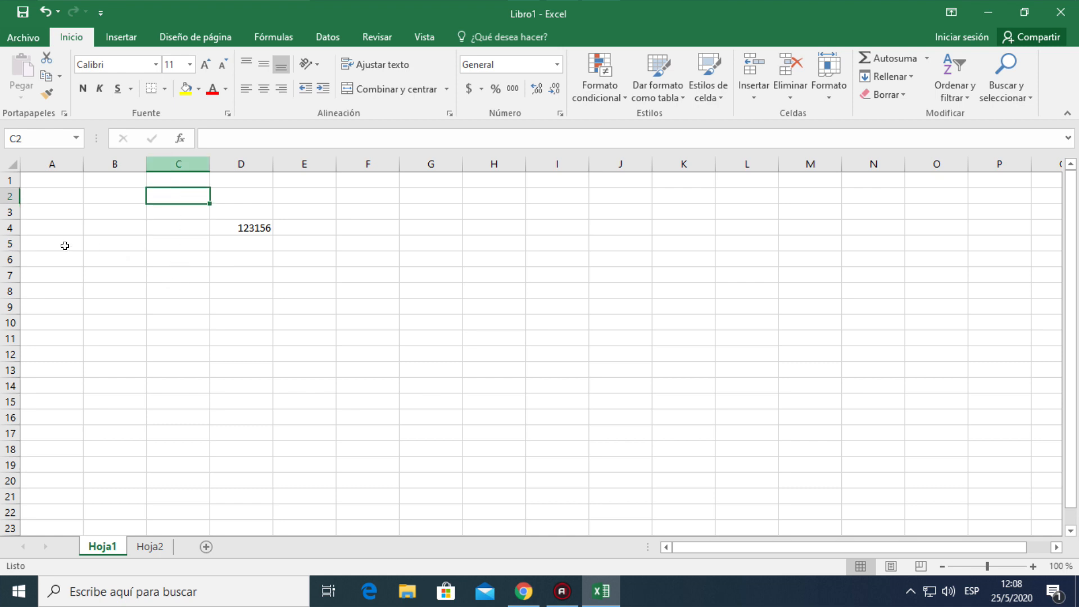
left_click(237, 225)
left_click(326, 261)
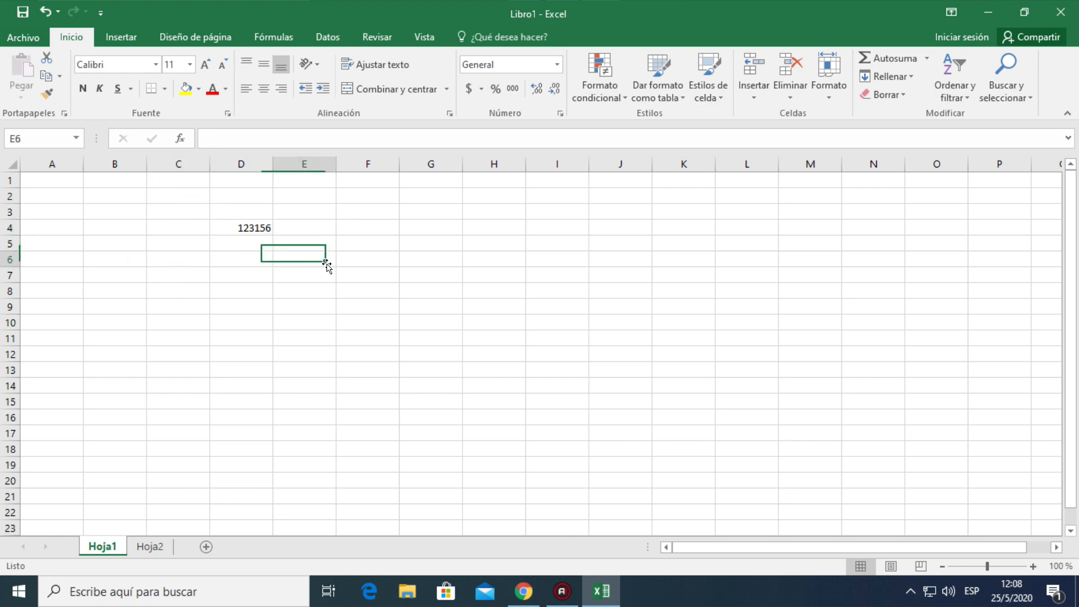
left_click(384, 273)
left_click(375, 227)
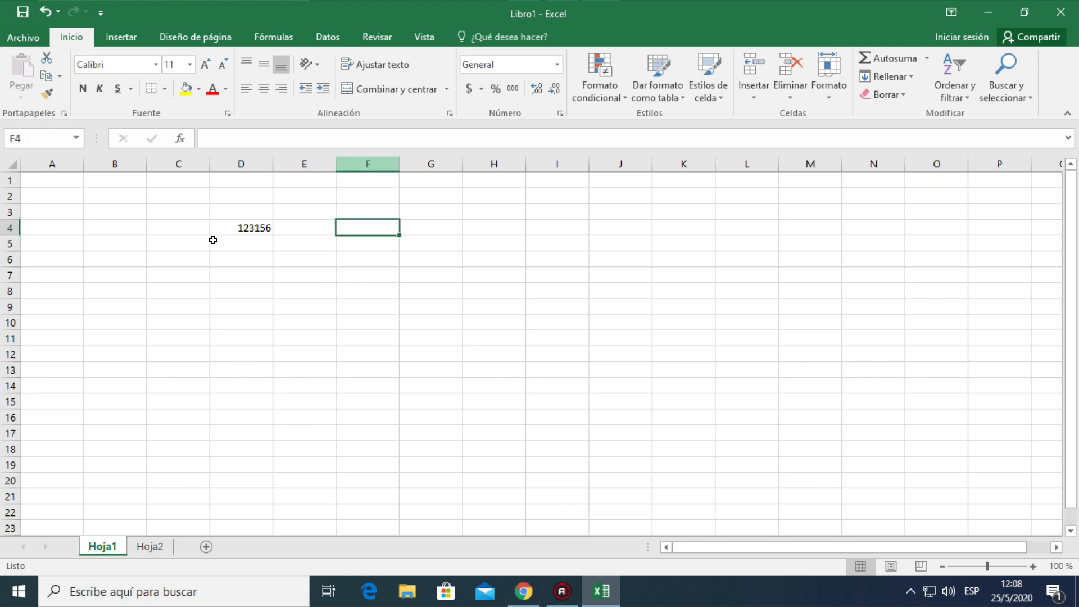
left_click(284, 337)
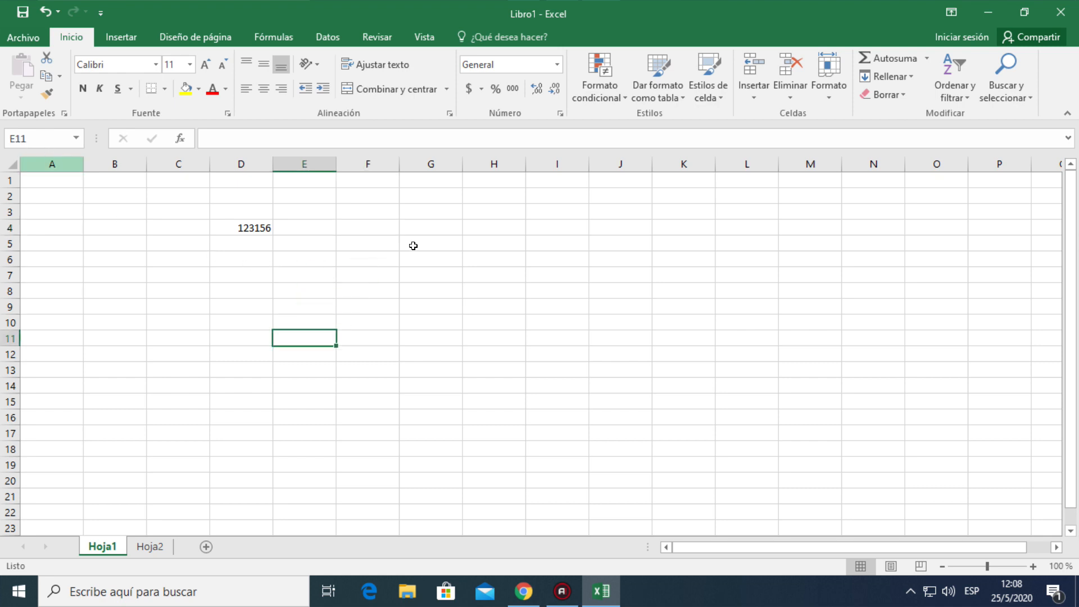
left_click(551, 480)
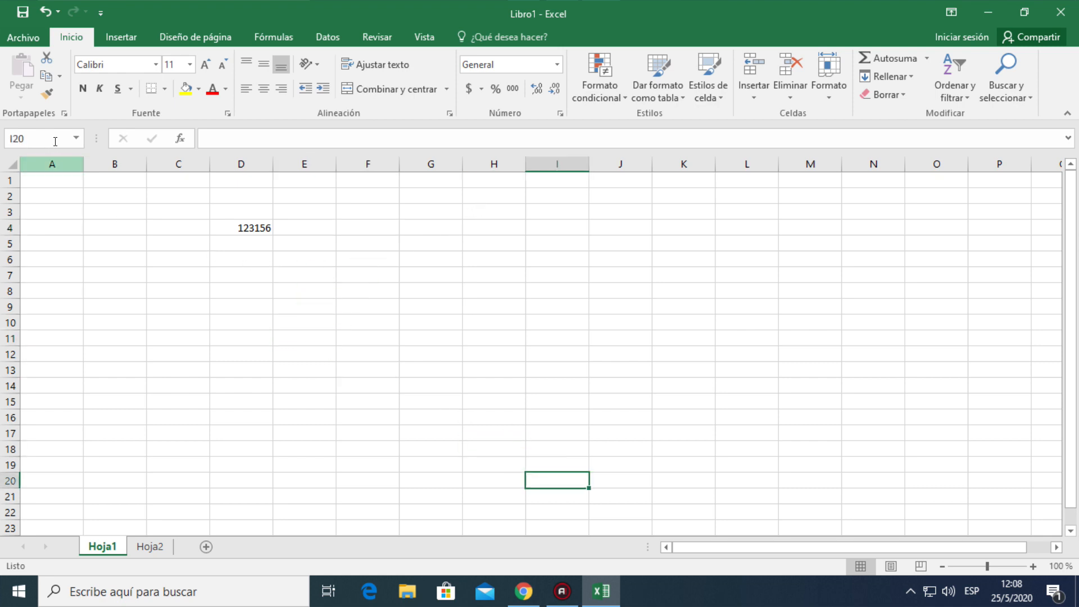
left_click(557, 403)
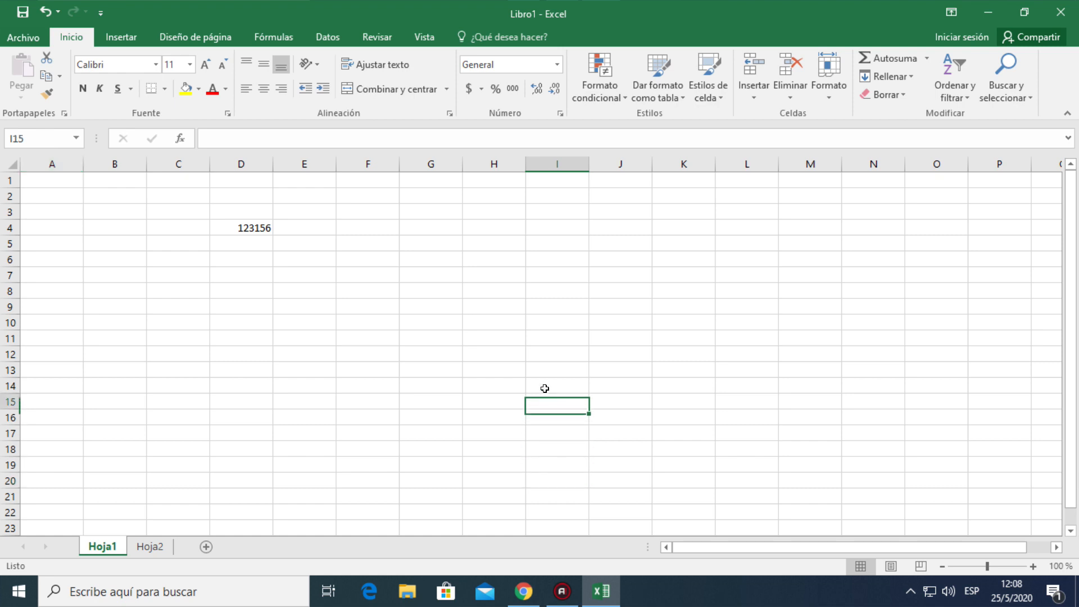
left_click(460, 341)
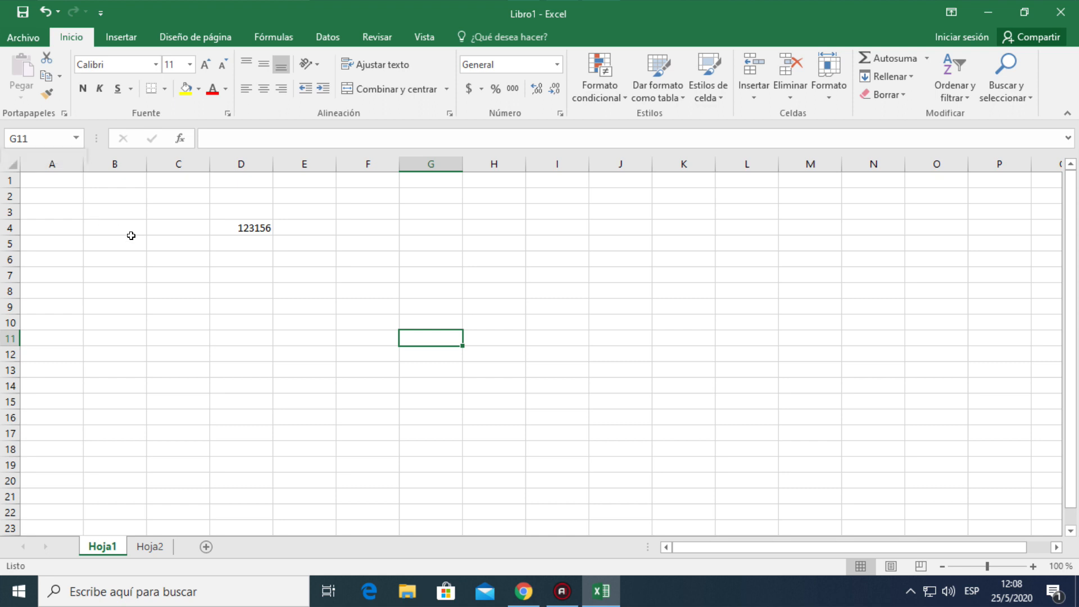
Delete the number in cell D4 and open the emptied cell for editing in the formula bar
left_click(248, 230)
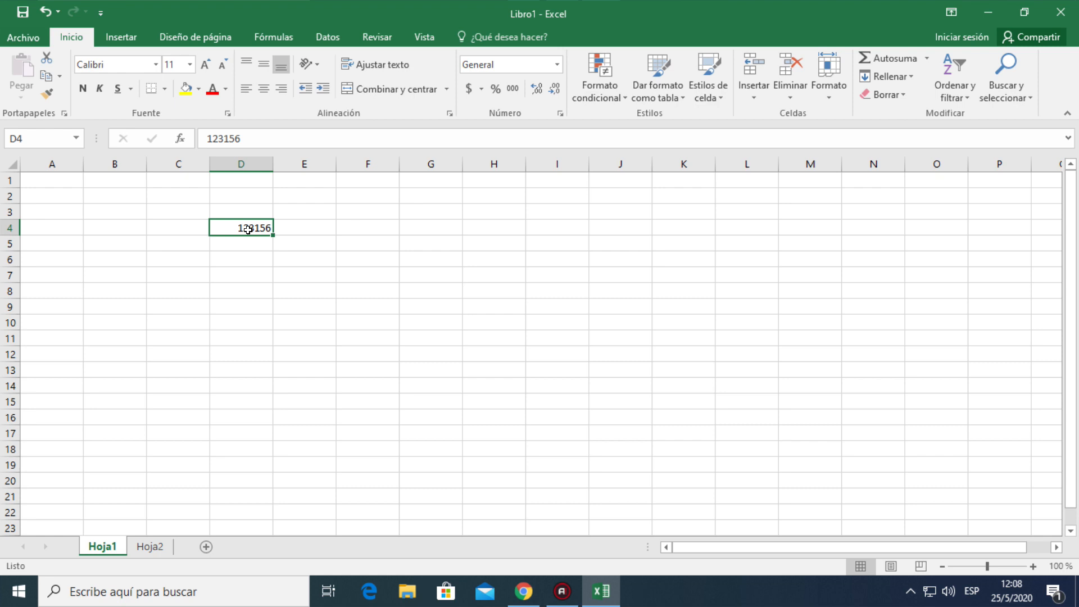
key("Delete")
left_click(264, 261)
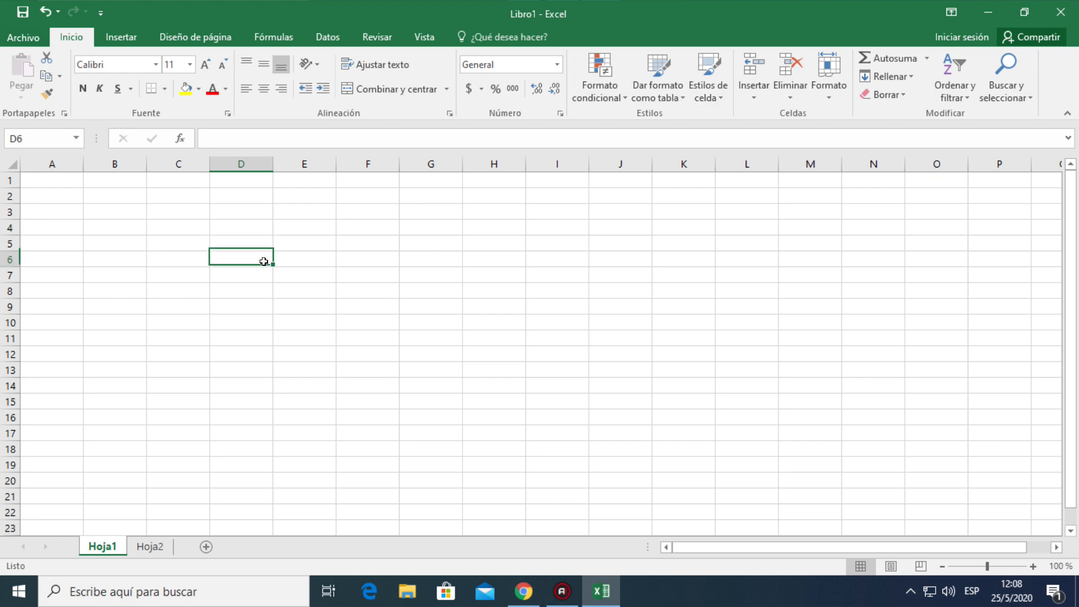
left_click(261, 230)
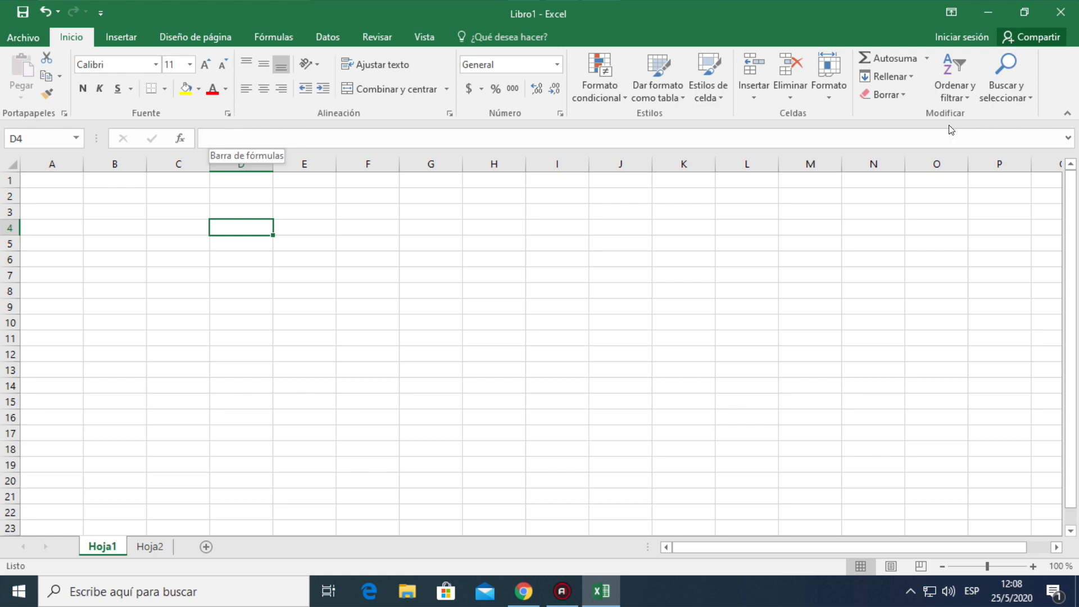
left_click(208, 135)
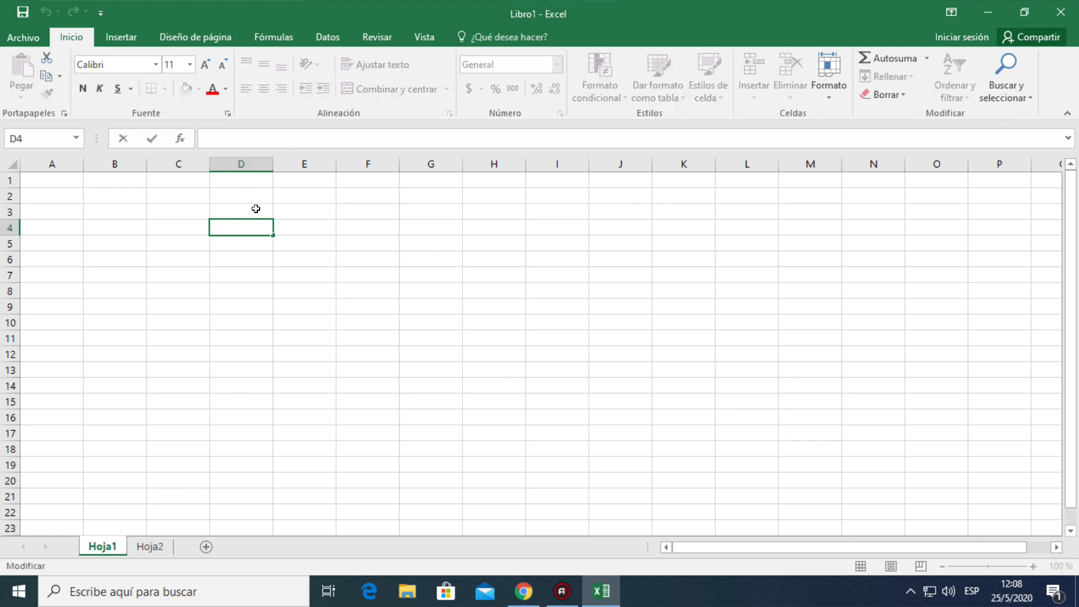
Enter the text "datos complementariios" in cell D5
left_click(264, 236)
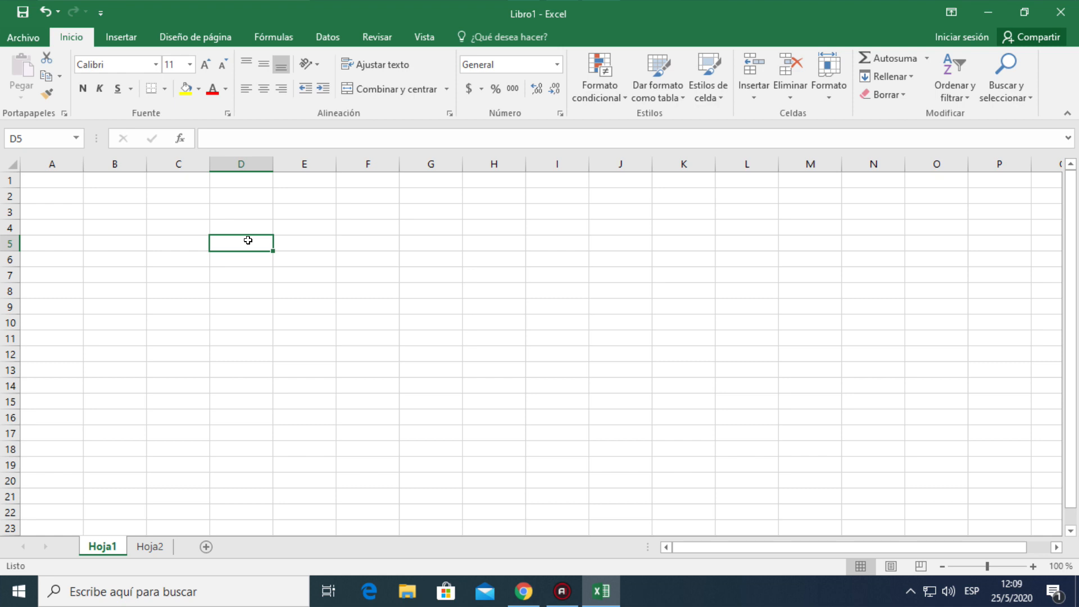
type("da")
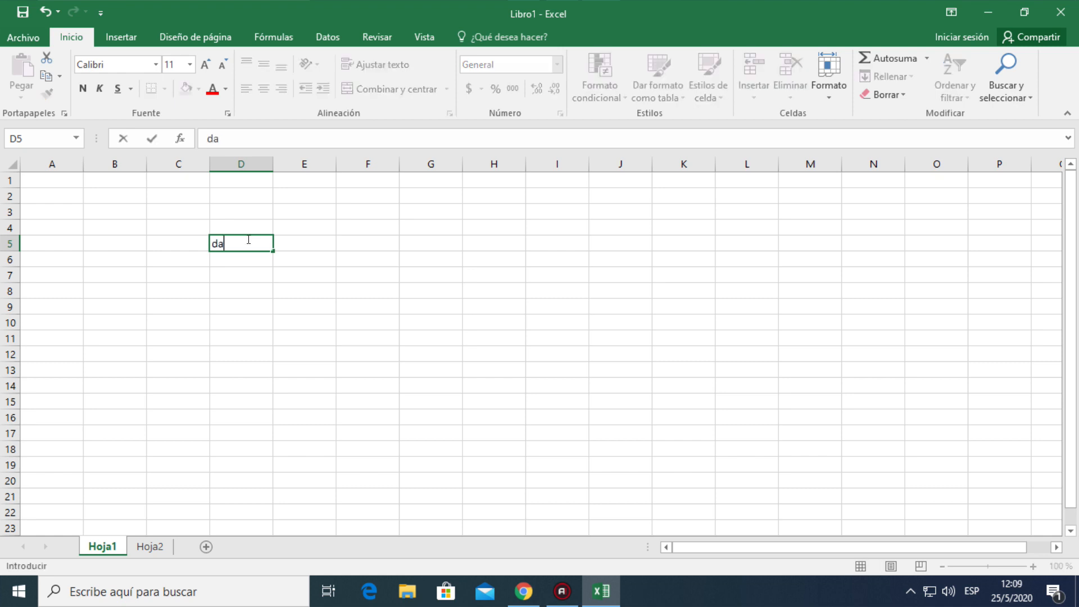
type("tos complementariios")
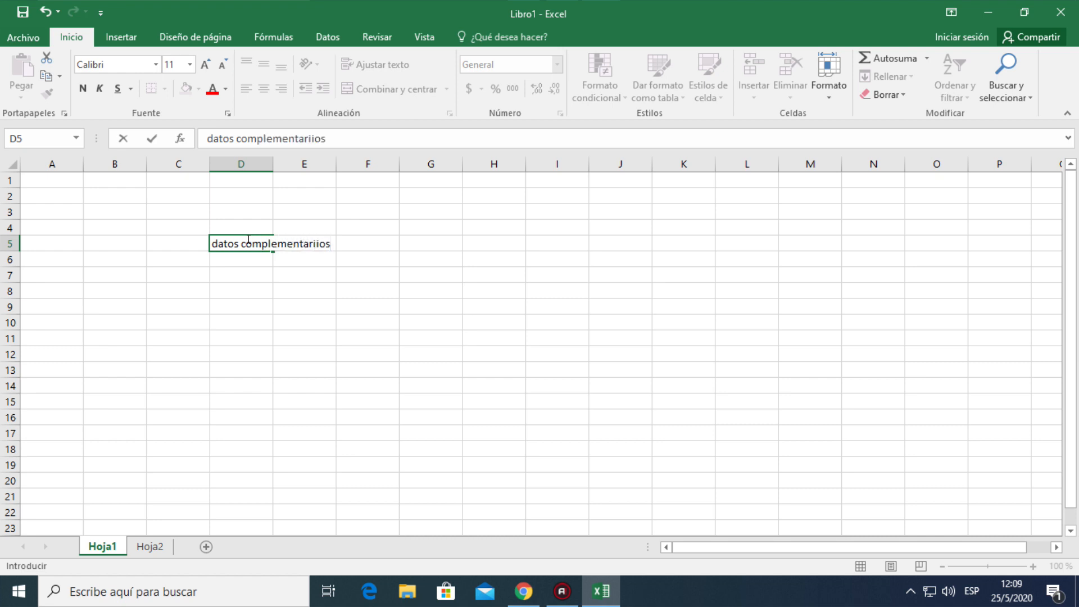
key("Return")
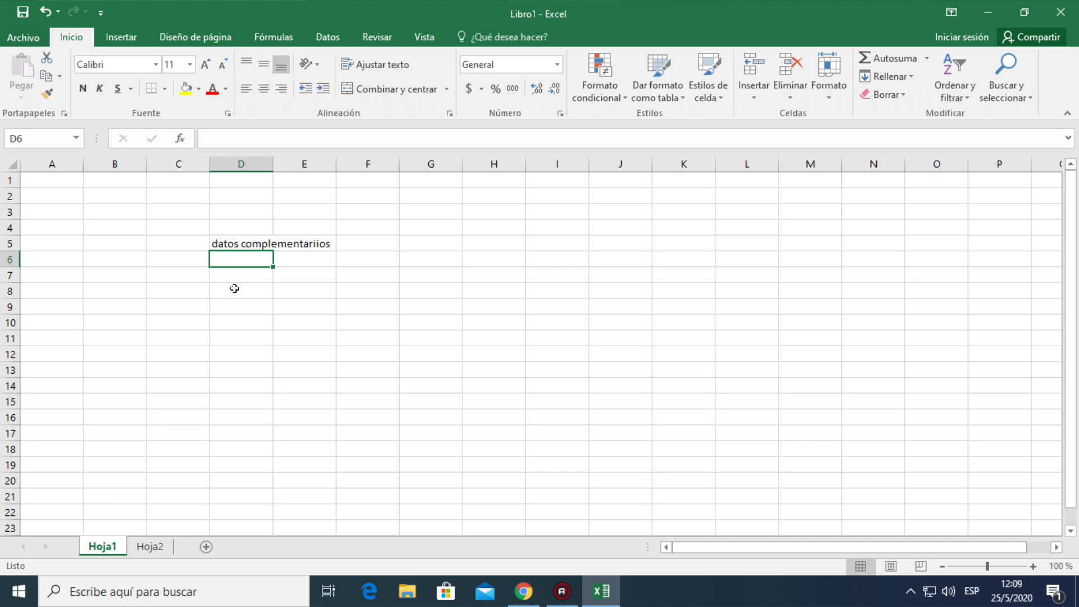
Edit the text of cell D5 in the formula bar so it reads "datos complementarios 2020"
left_click(238, 243)
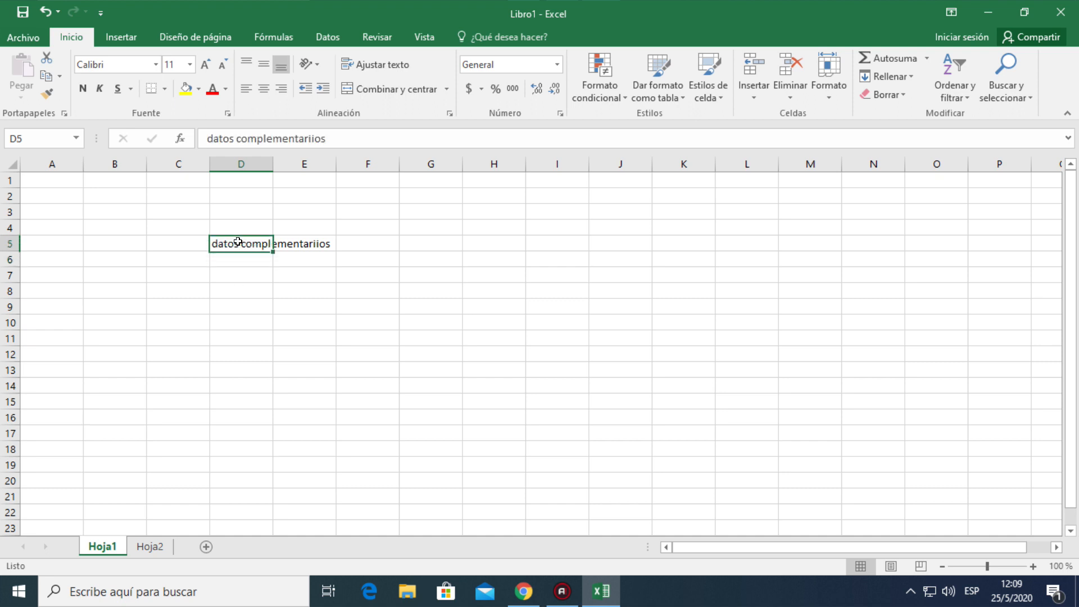
left_click(337, 136)
key("BackSpace")
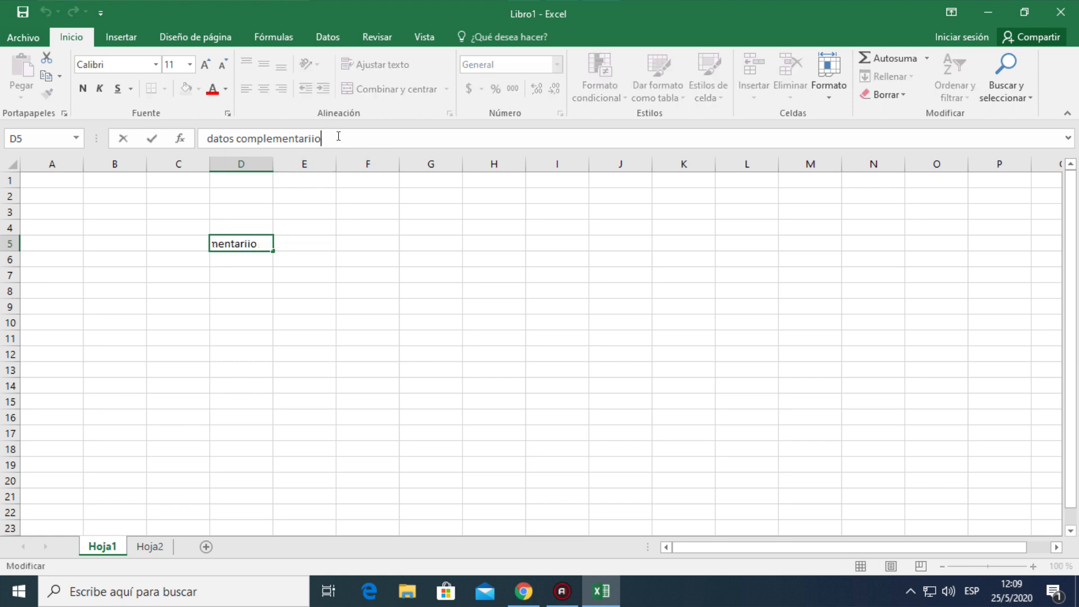
key("BackSpace")
key("BackSpace")
type("os 2020")
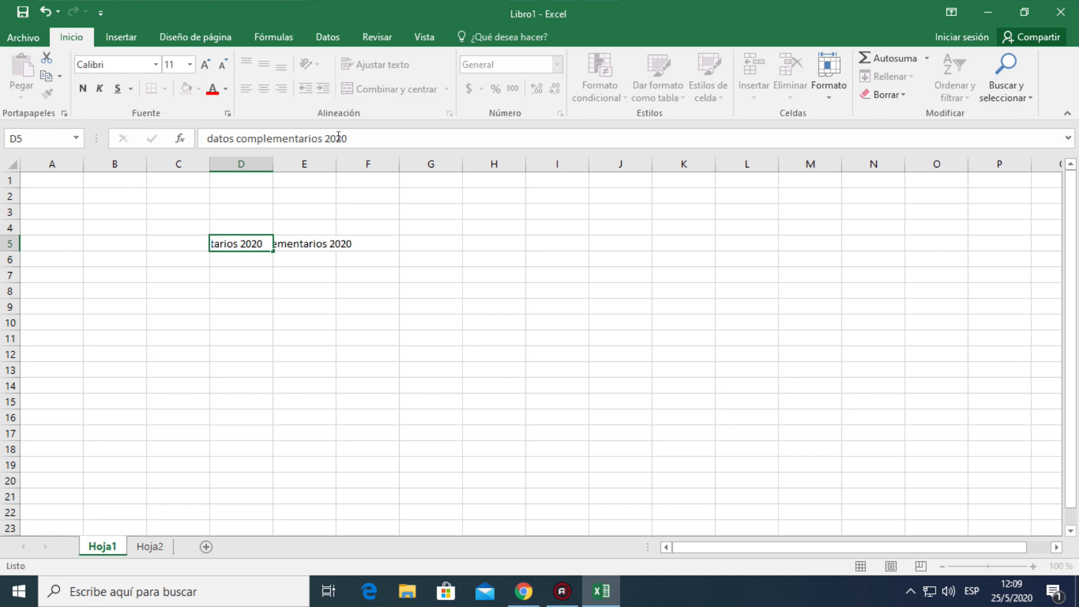
key("Return")
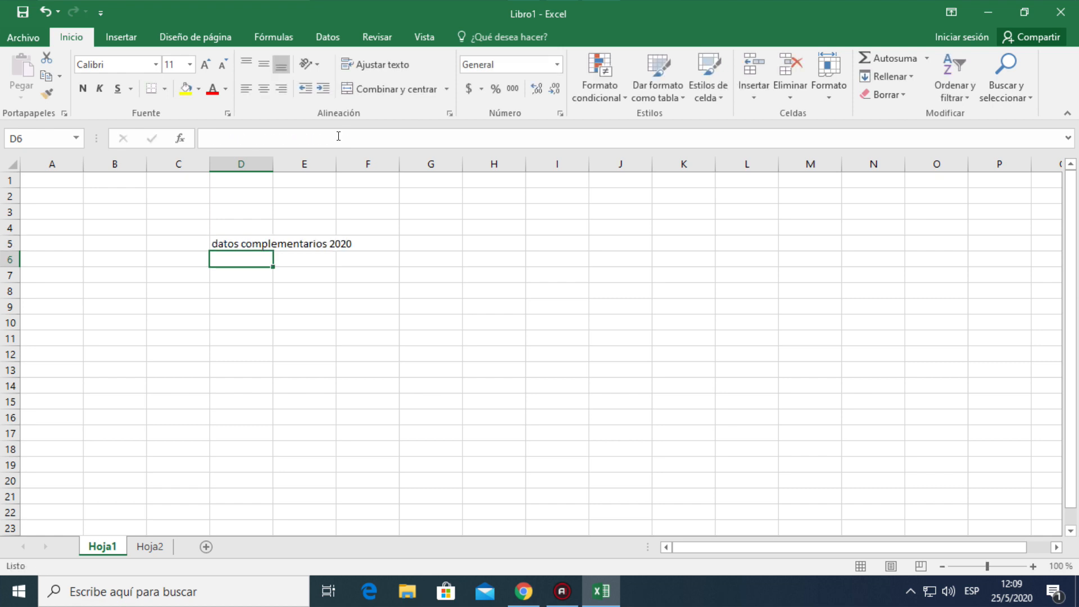
Select cells D5, E5 and F5 in turn, comparing the formula bar contents to find which cell holds the overflowing text
left_click(252, 244)
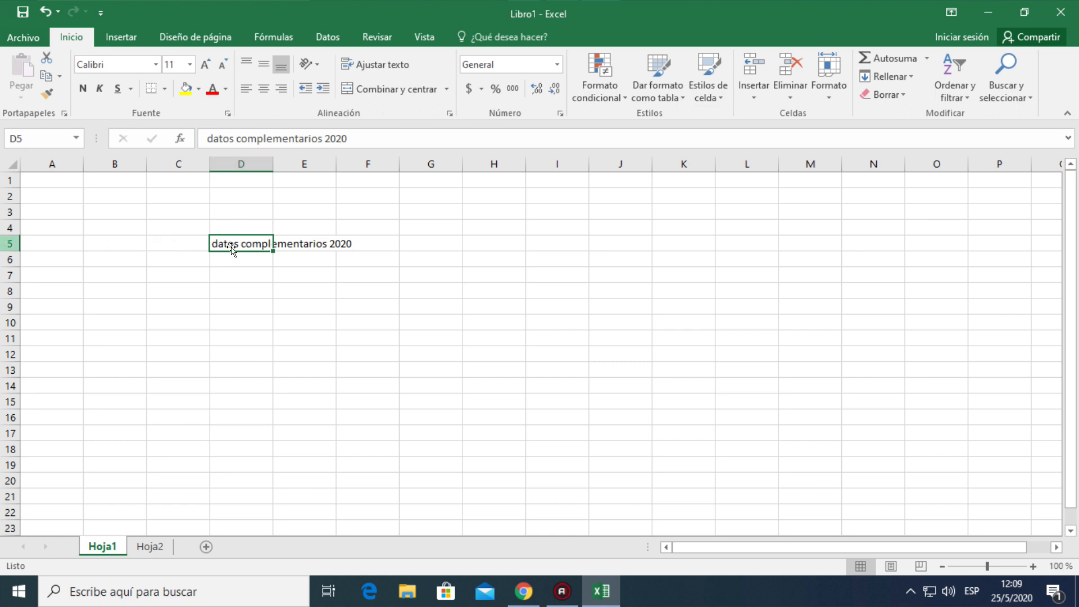
left_click(311, 241)
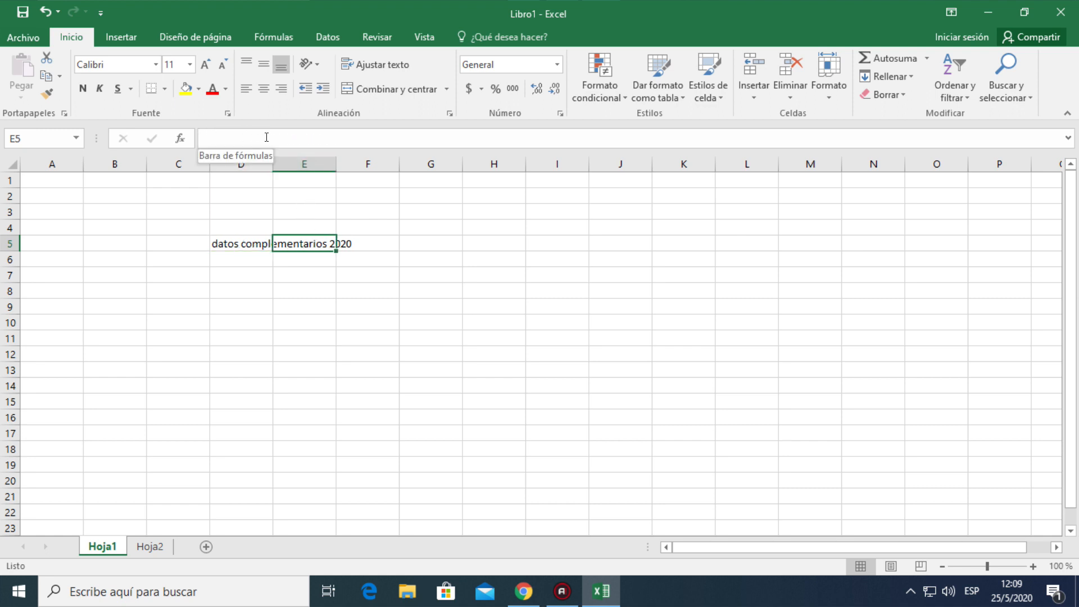
left_click(260, 246)
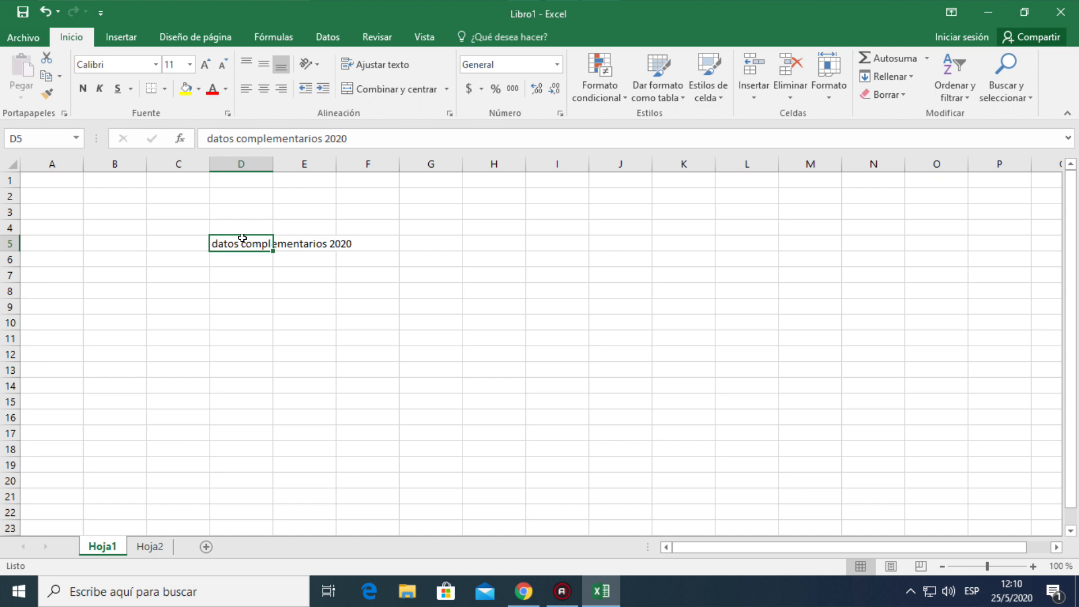
left_click(309, 238)
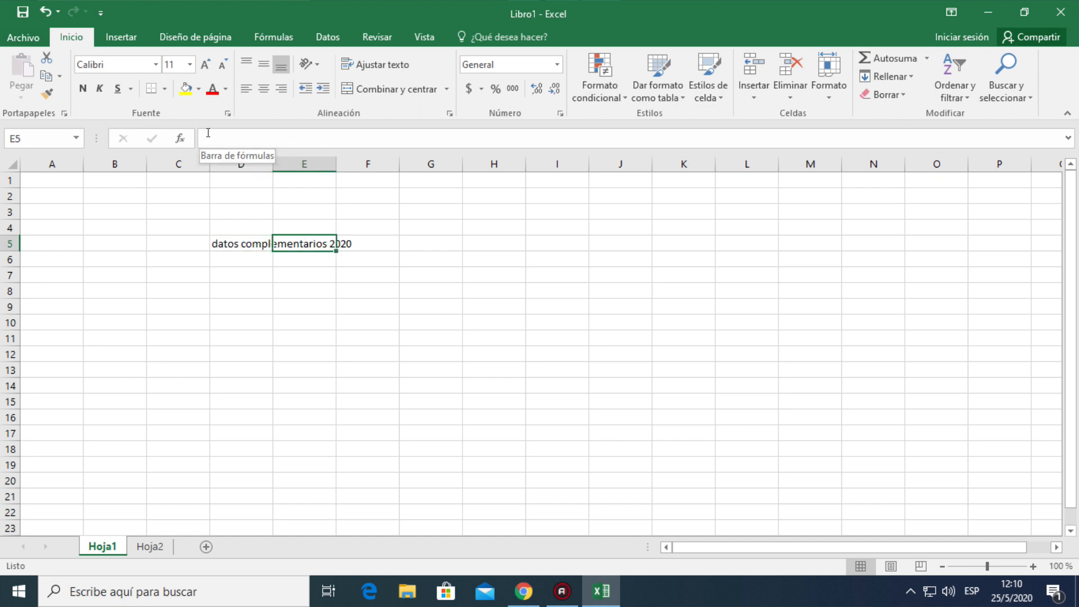
left_click(360, 239)
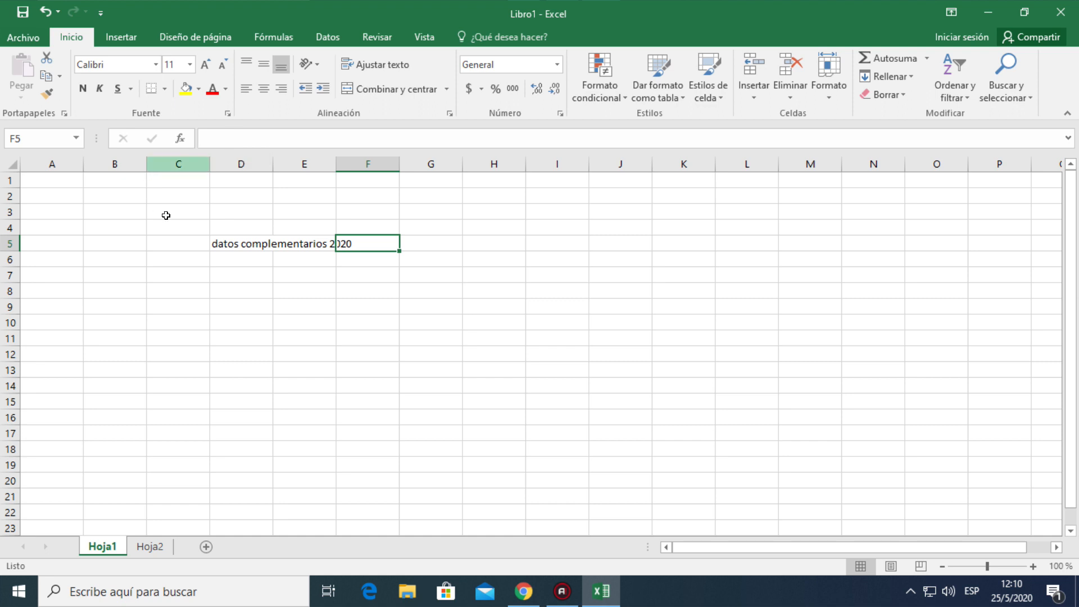
Delete the text in cell D5 and select cell A1
left_click(227, 238)
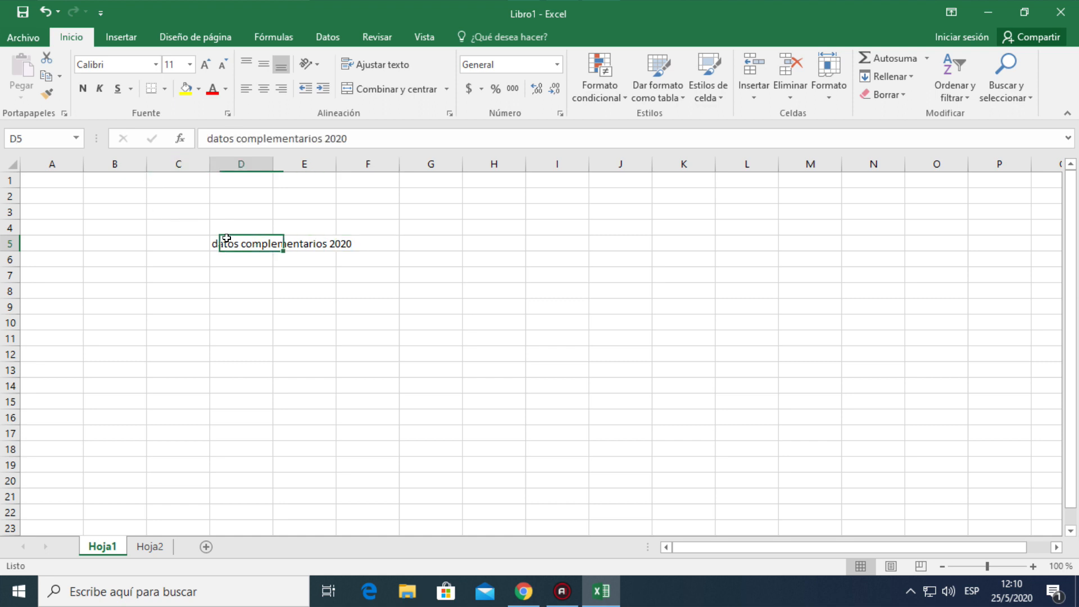
key("Delete")
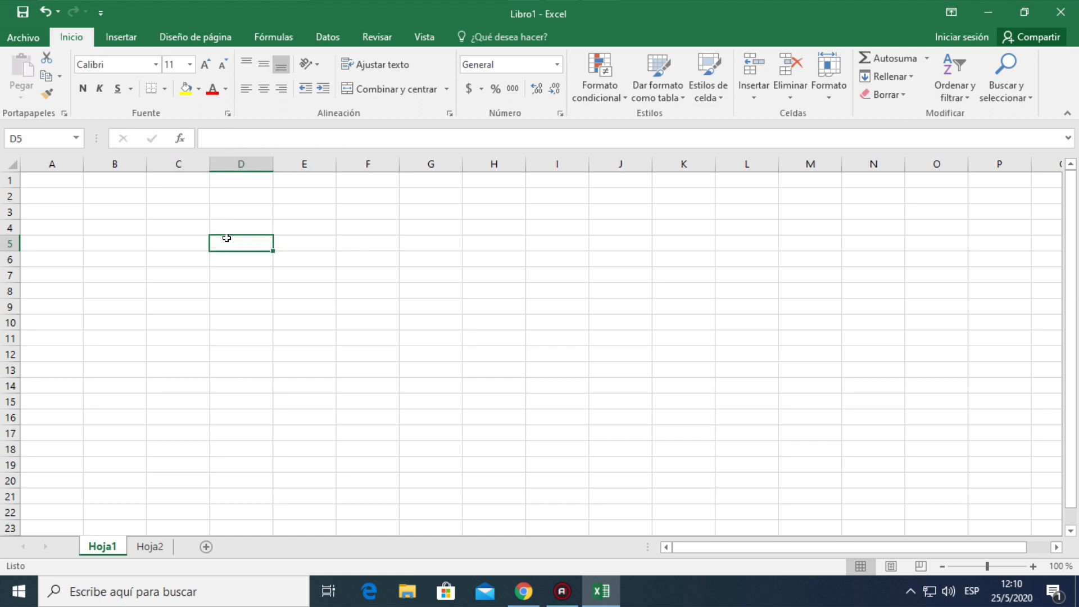
left_click(65, 181)
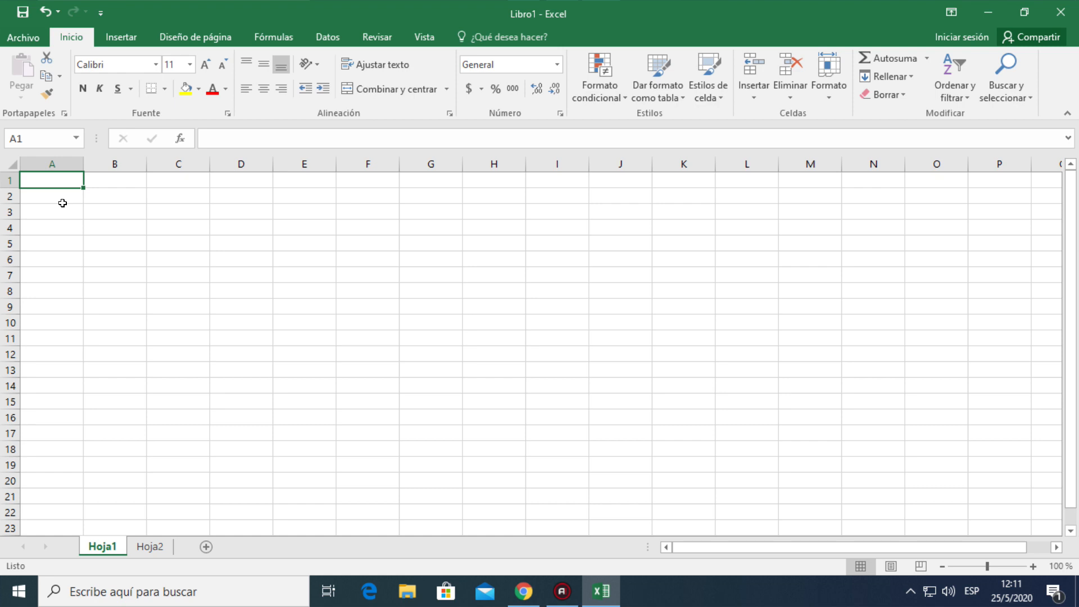
Enter the numbers 5, 10 and 15 in cells A1, B1 and C1
type("5")
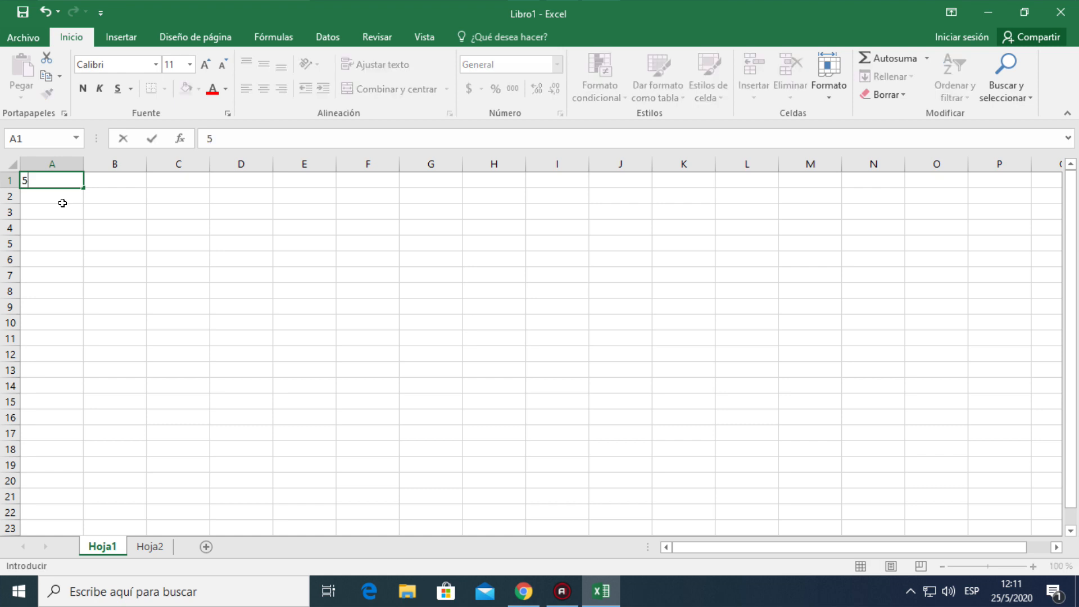
key("Tab")
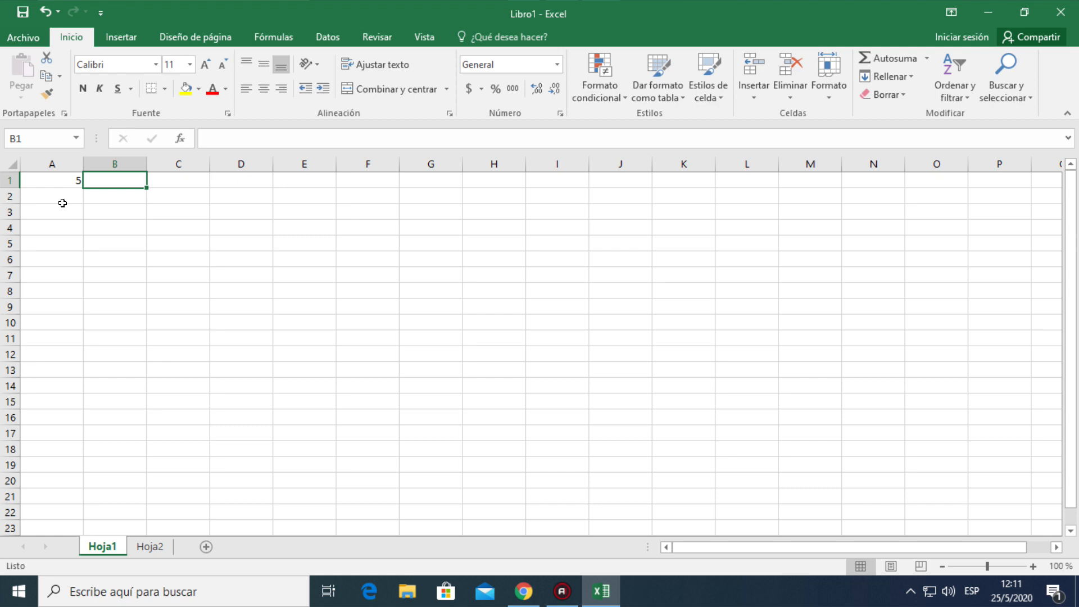
type("10")
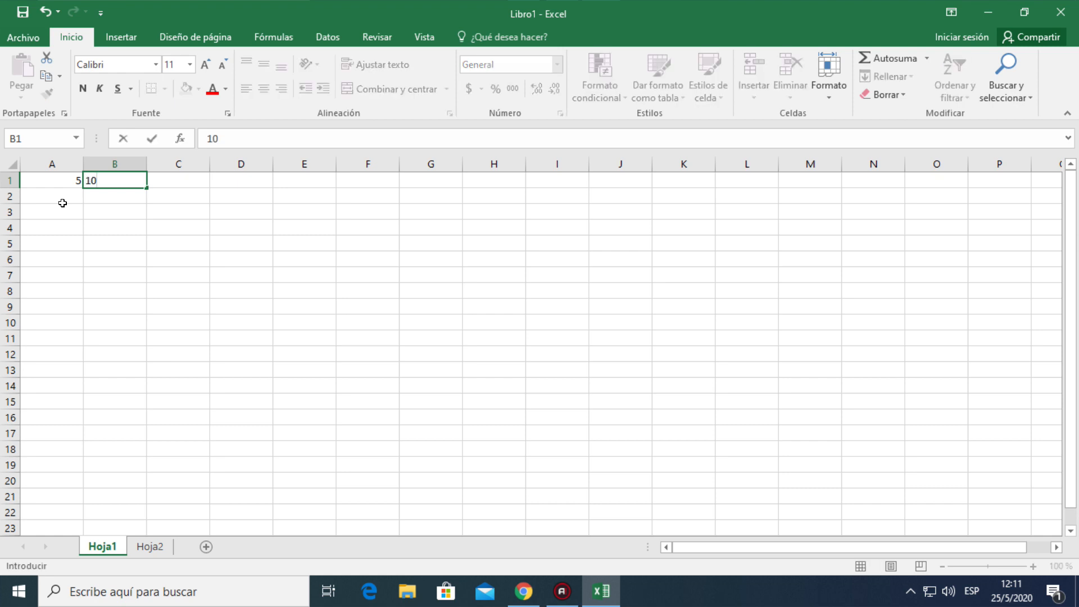
key("Tab")
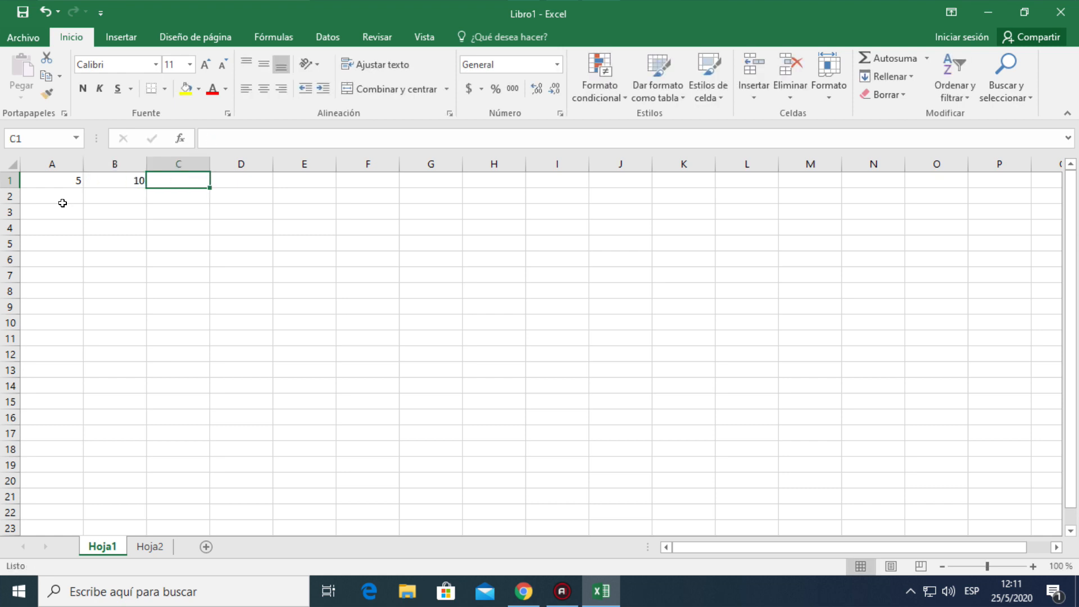
type("15")
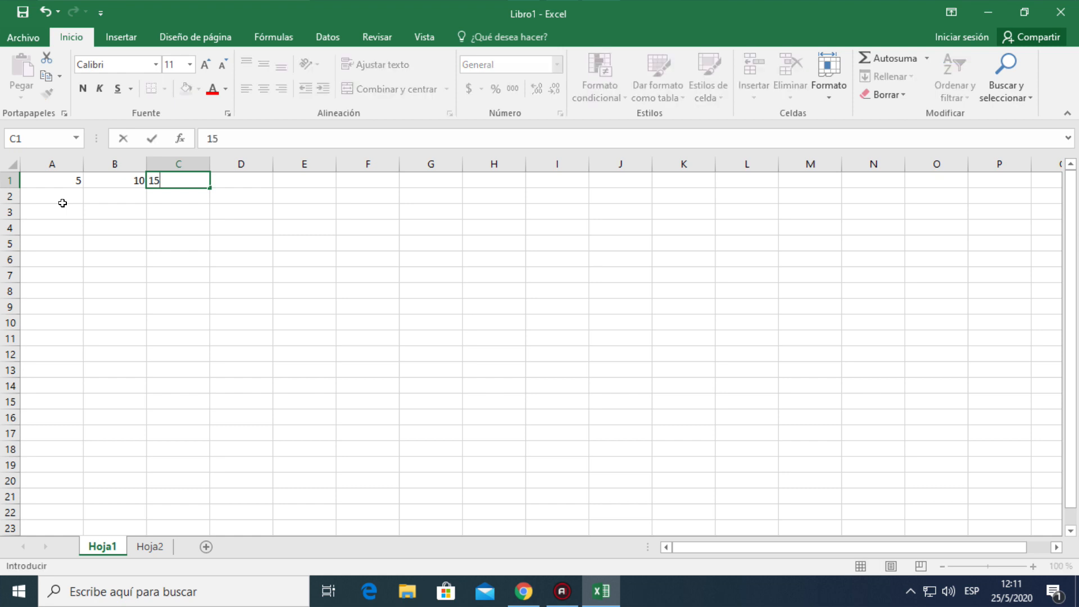
key("Return")
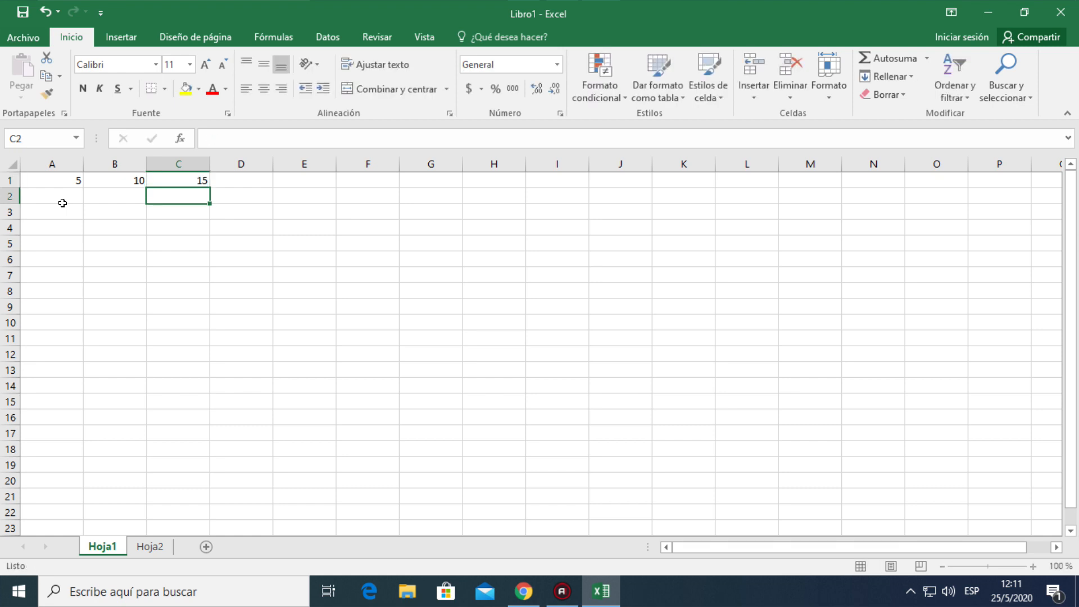
Select cells A1, B1 and C1 in turn to check each one's content in the formula bar
left_click(54, 175)
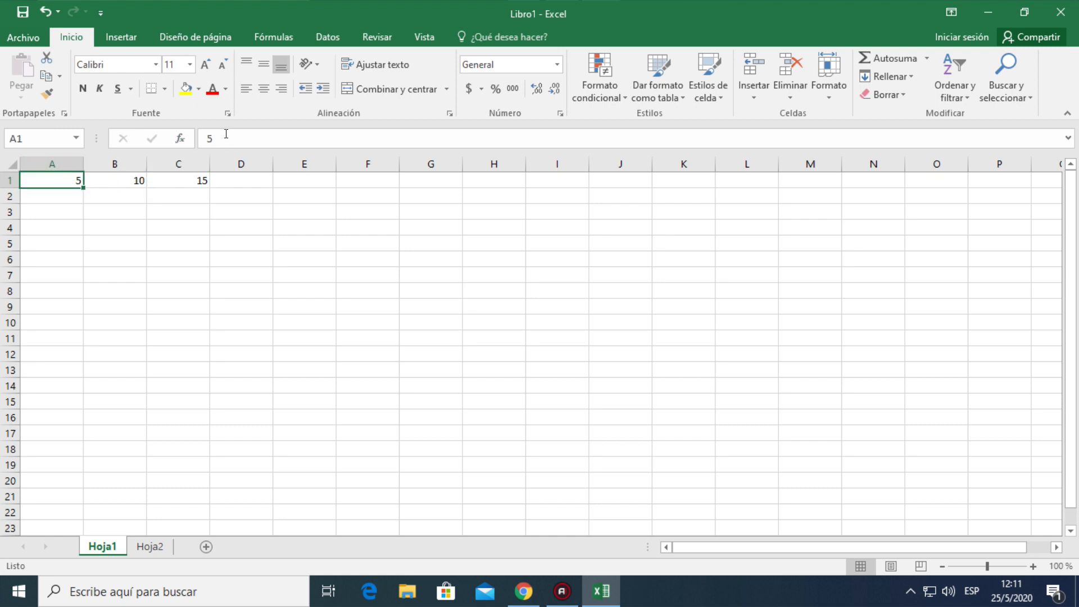
left_click(116, 175)
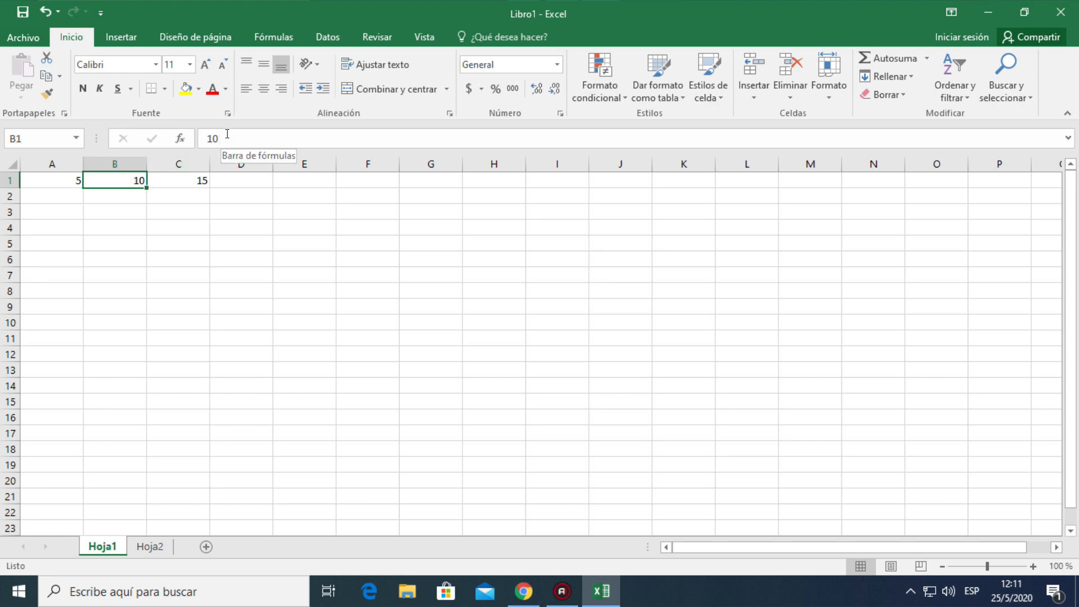
left_click(187, 175)
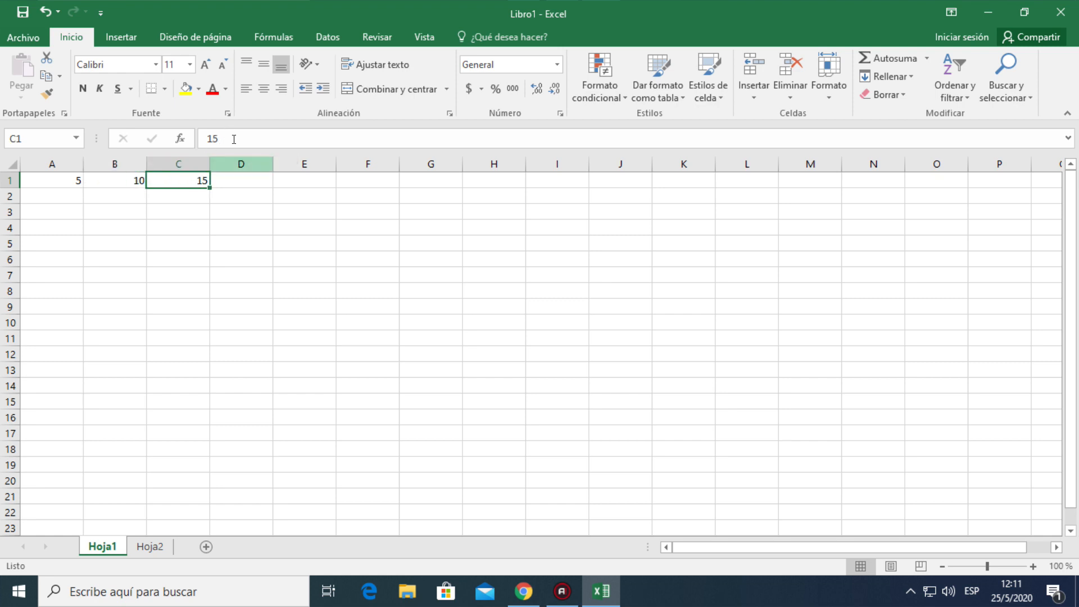
left_click(186, 211)
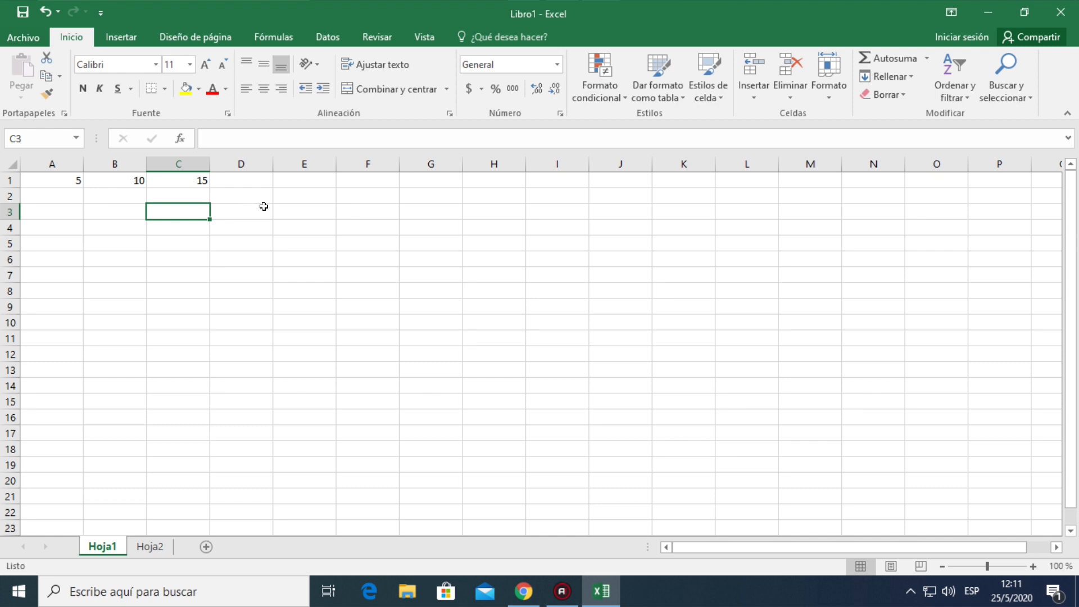
Enter the formula =5+10+15 in cell F1 and reselect the cell to view its formula
left_click(365, 178)
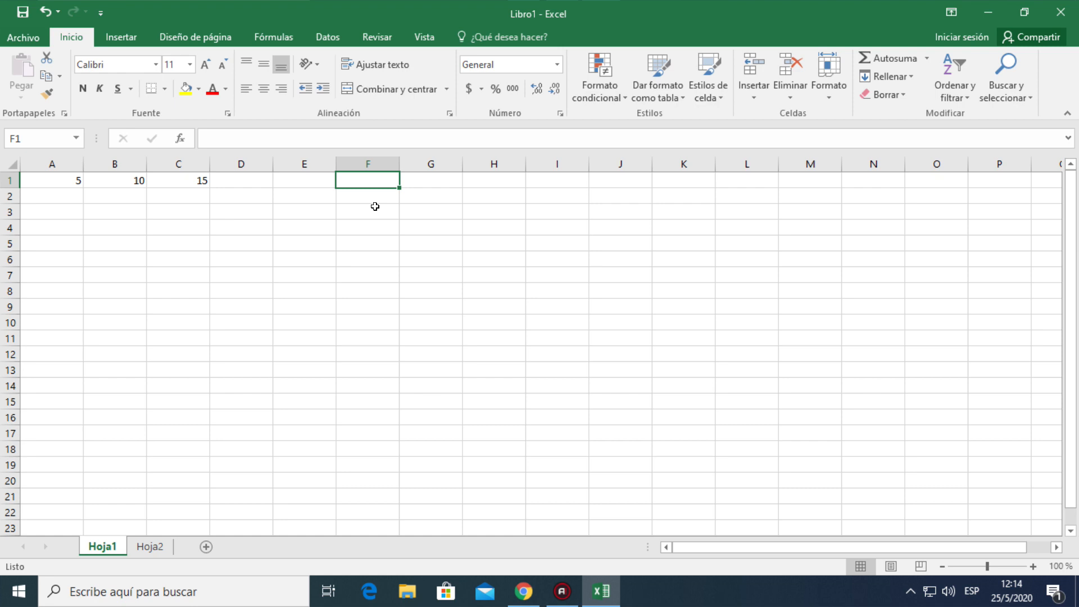
type("=")
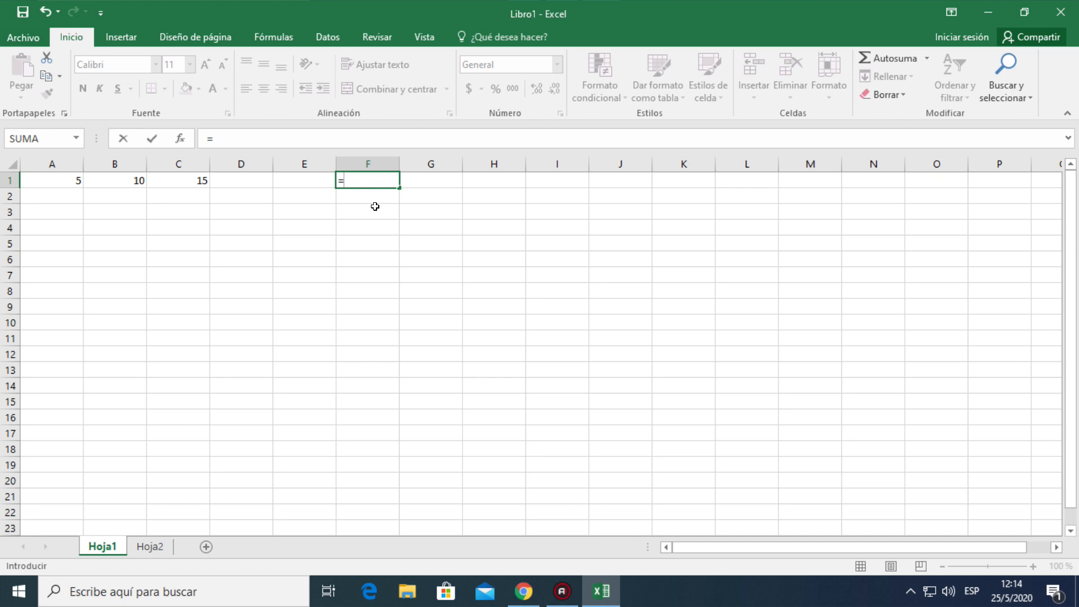
type("5")
type("+10+15")
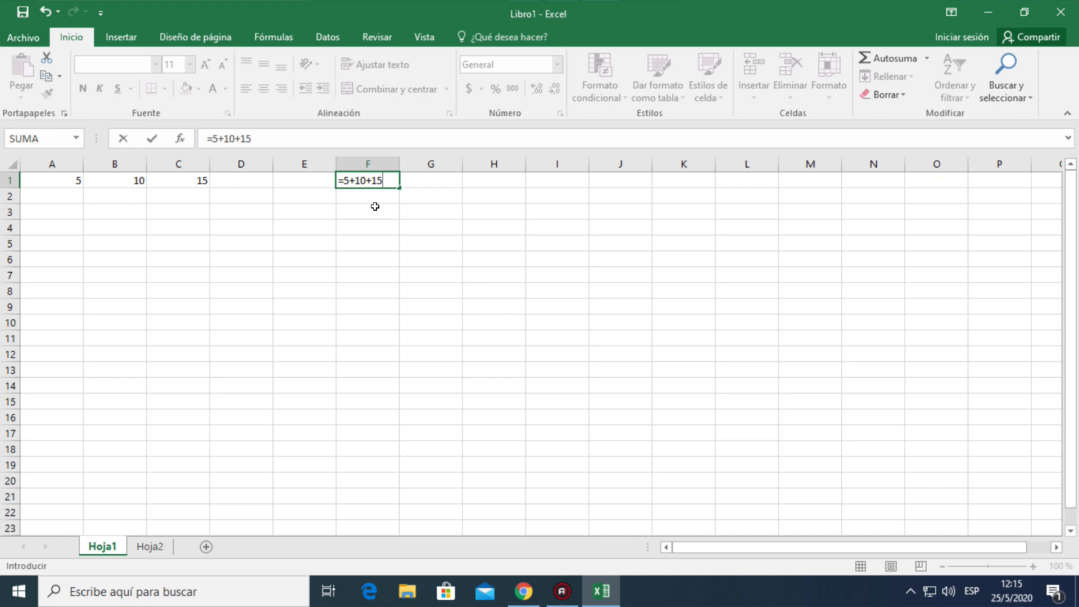
key("Return")
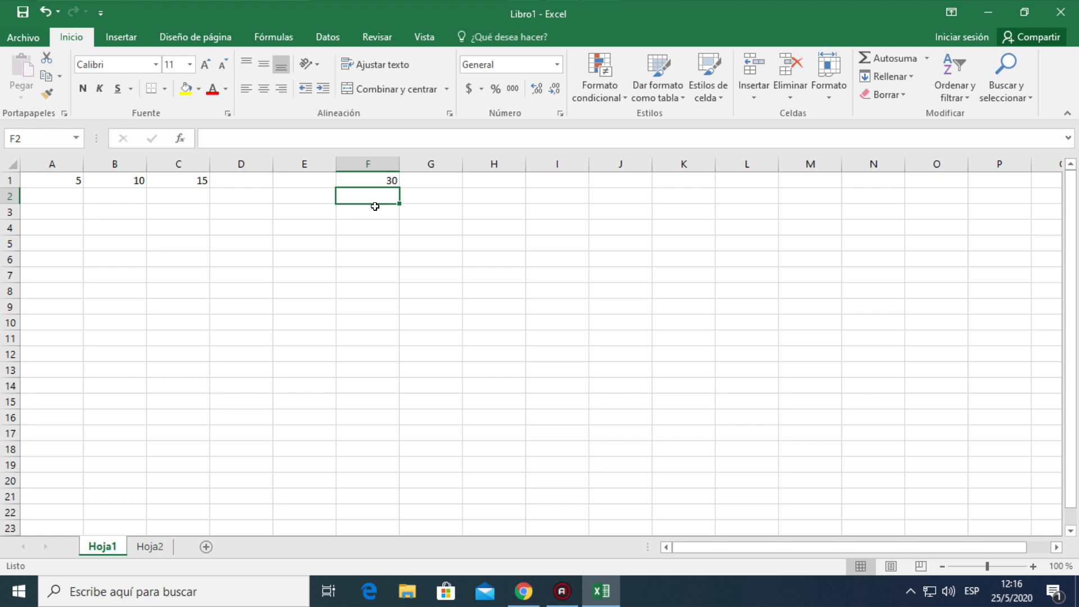
left_click(365, 178)
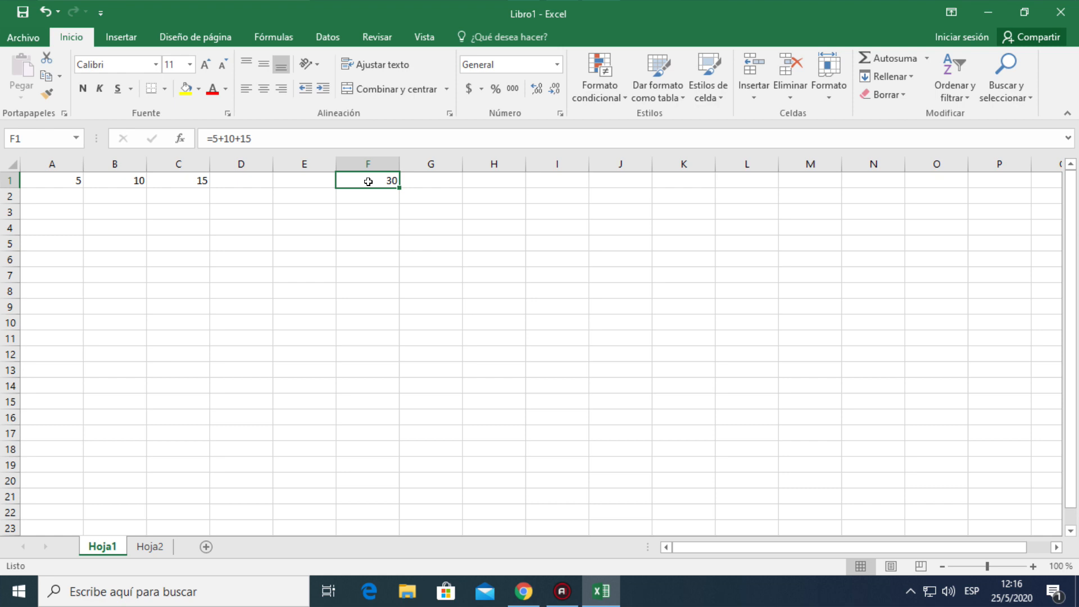
Enter the formula =A1+B1+C1 in cell F3, picking the three cells as references
left_click(363, 211)
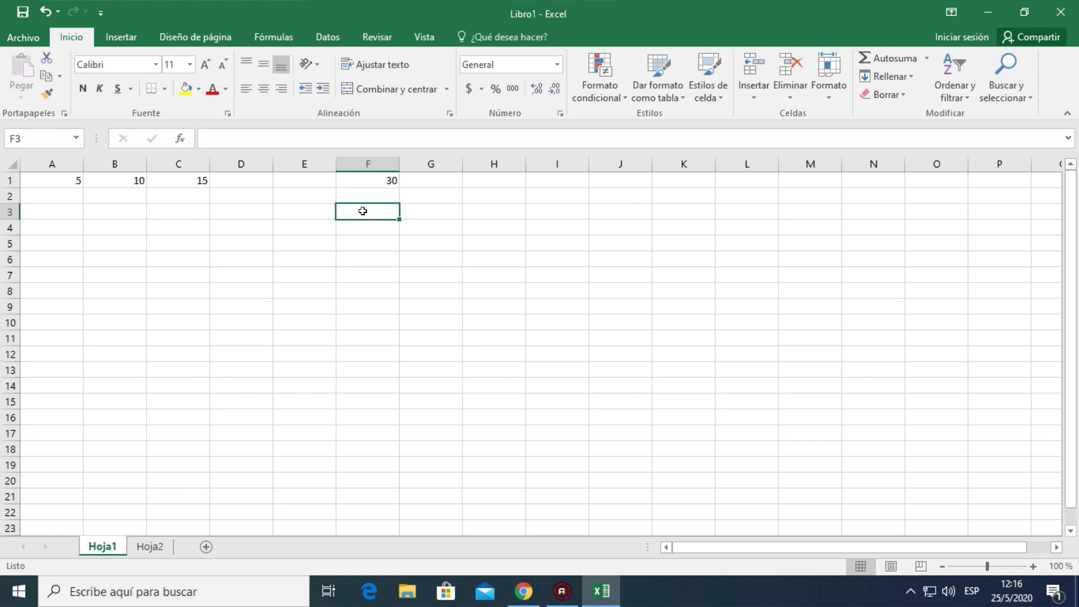
double_click(363, 210)
type("=")
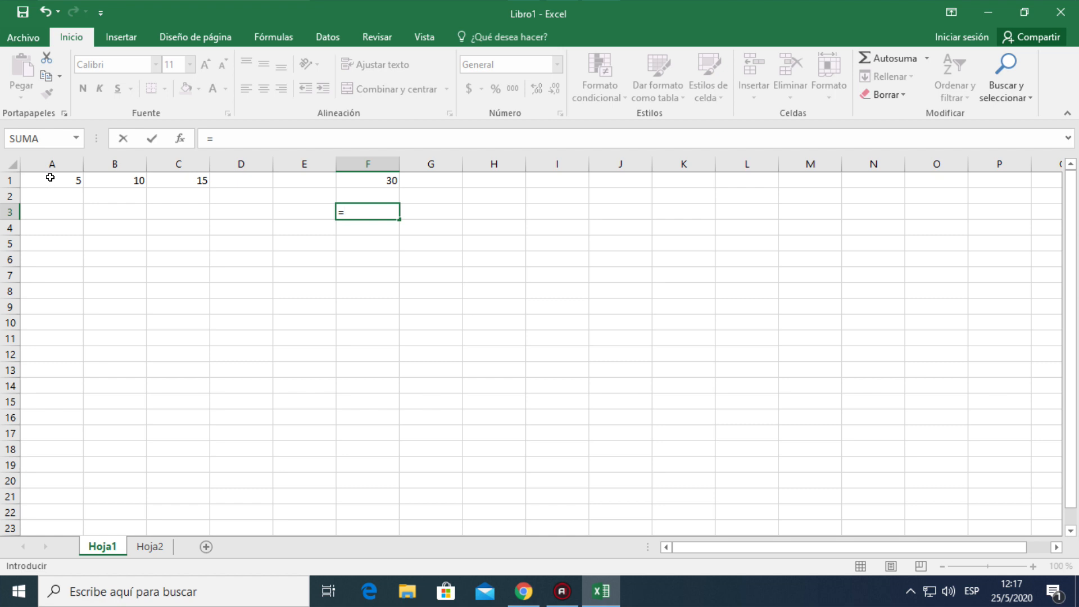
left_click(50, 177)
left_click(50, 177)
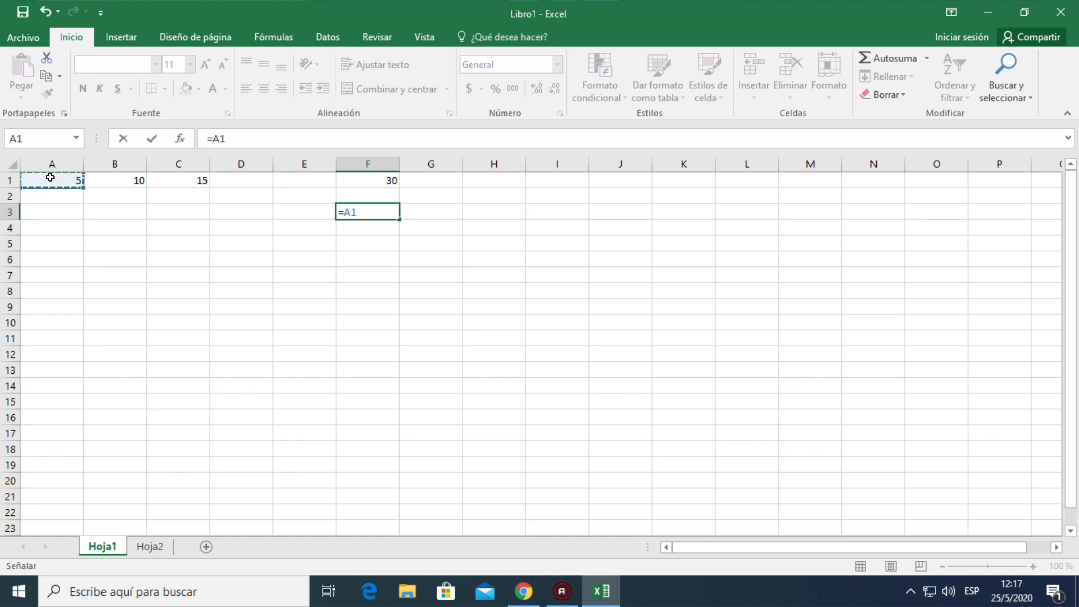
type("+")
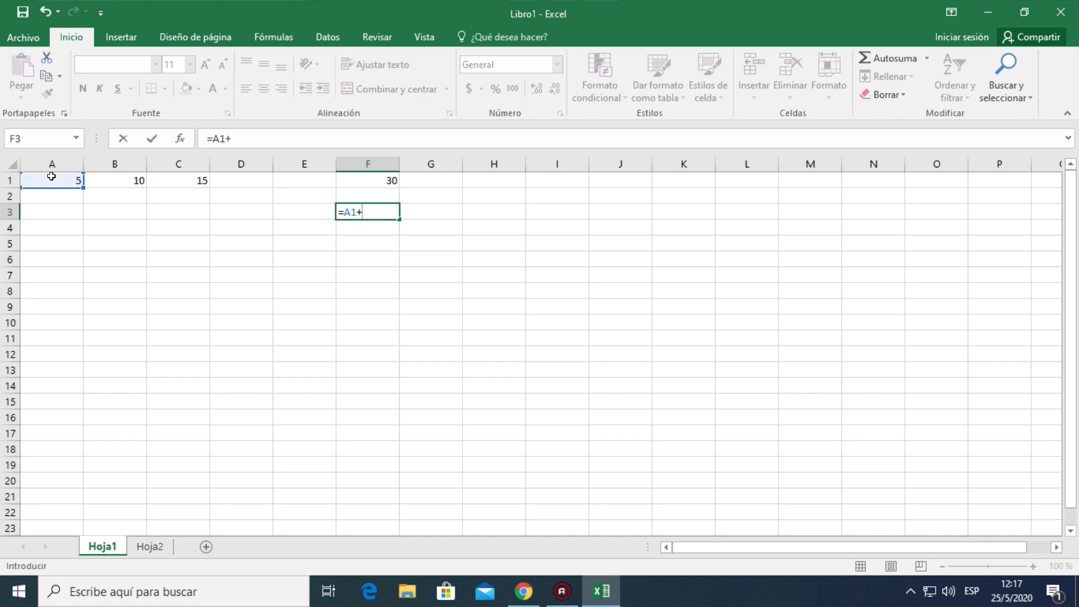
left_click(112, 178)
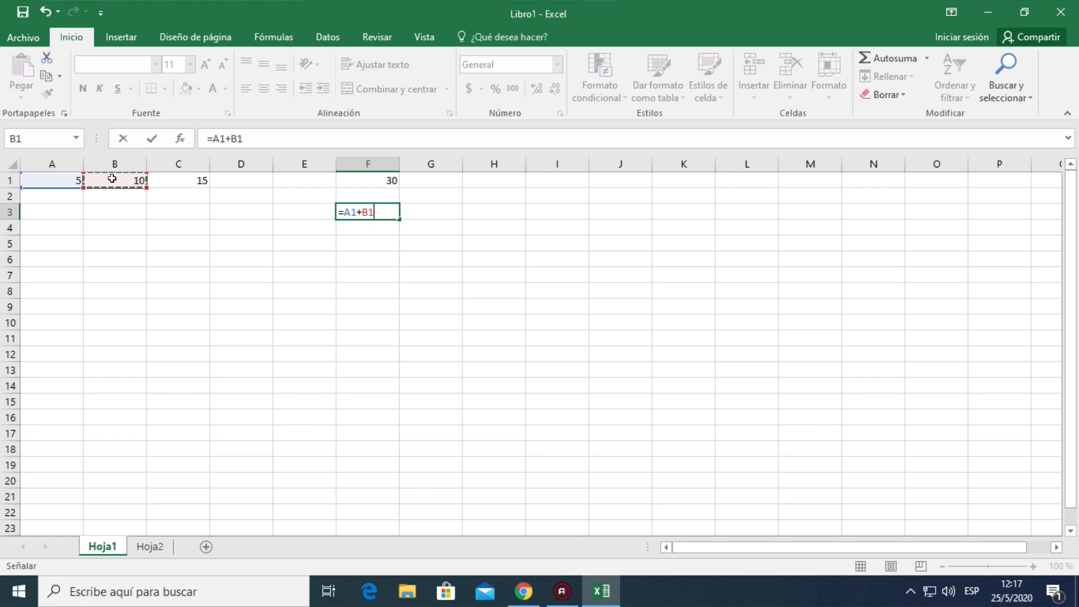
type("+")
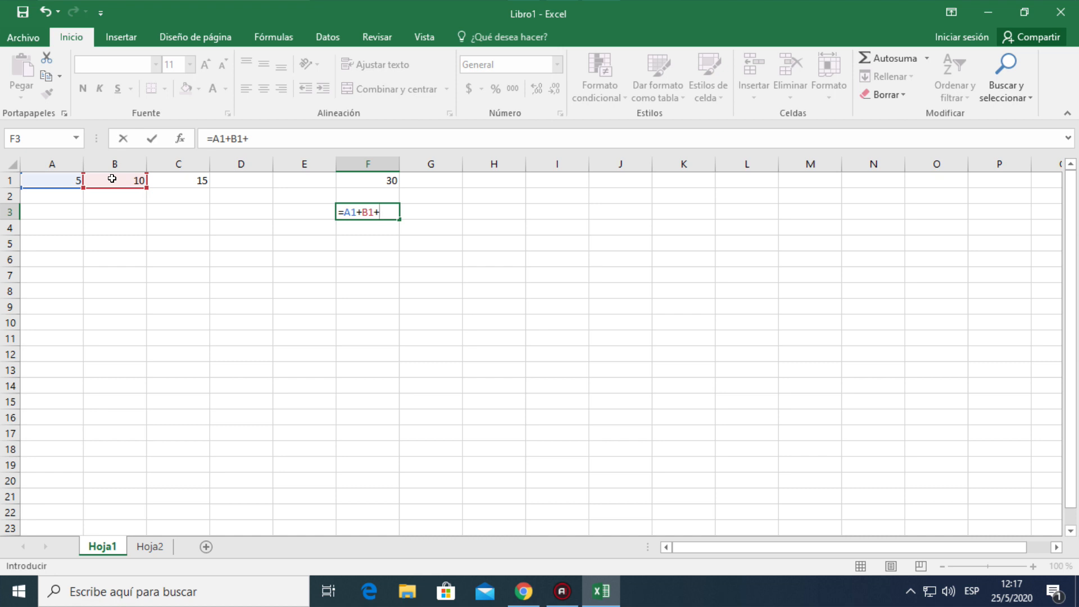
left_click(179, 178)
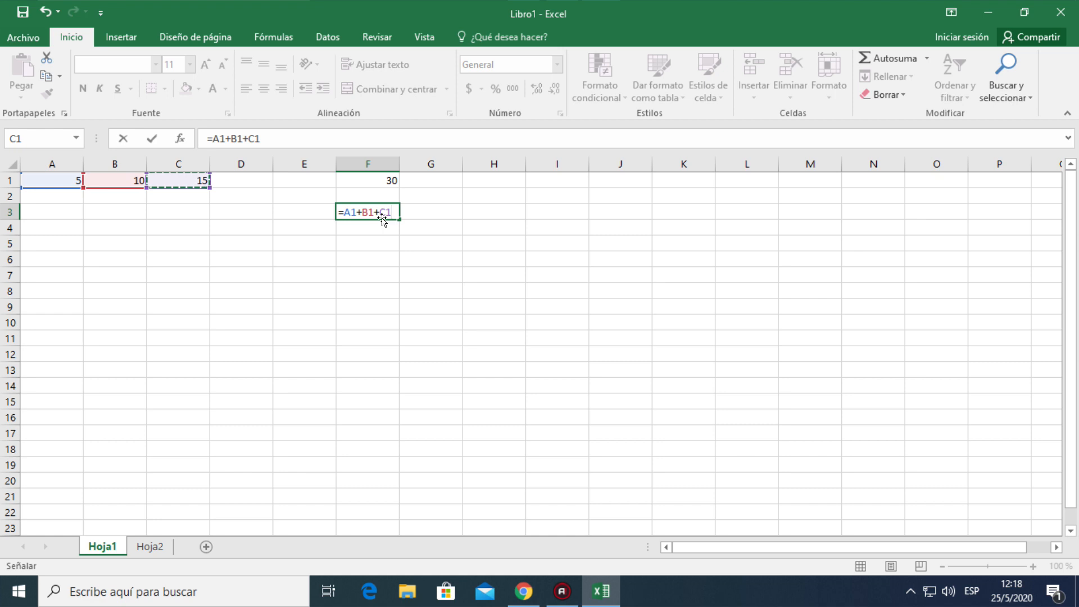
key("Return")
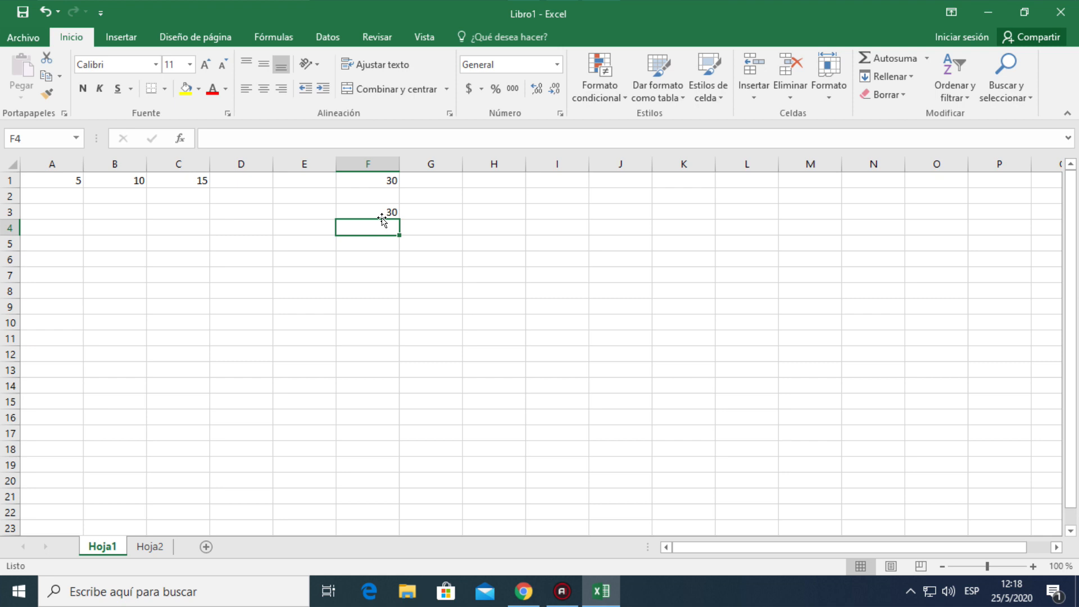
Compare the formulas behind cells F1 and F3 in the formula bar, finishing on empty cell F5
left_click(370, 178)
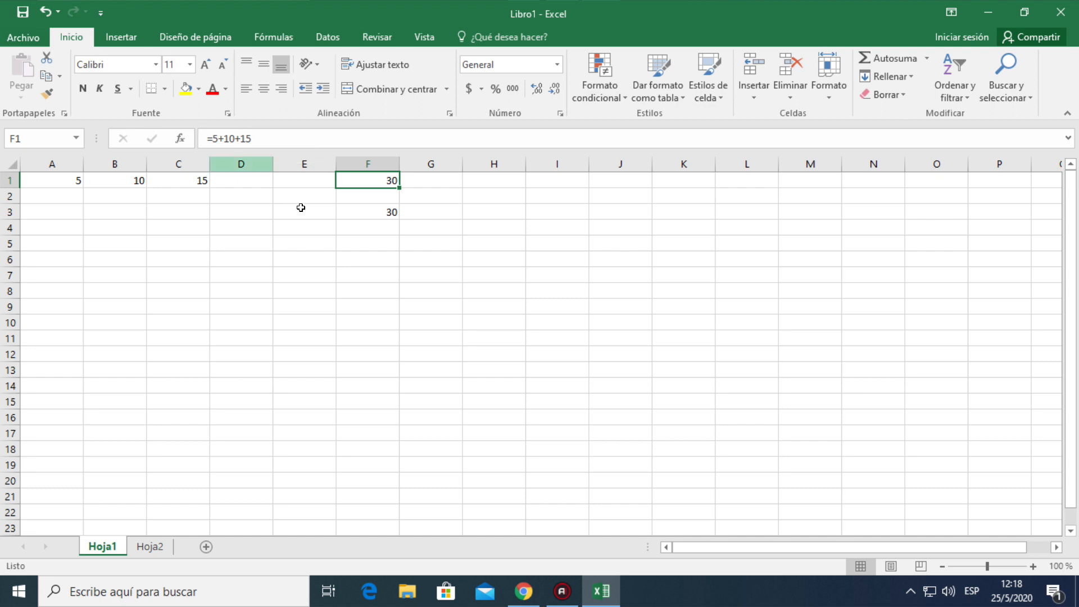
left_click(360, 210)
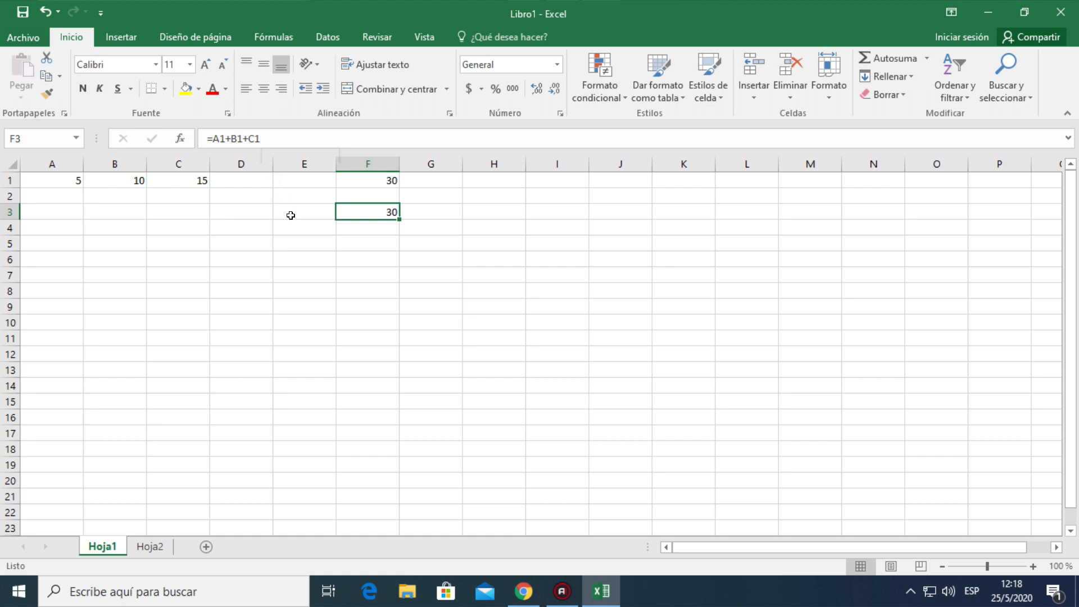
left_click(364, 247)
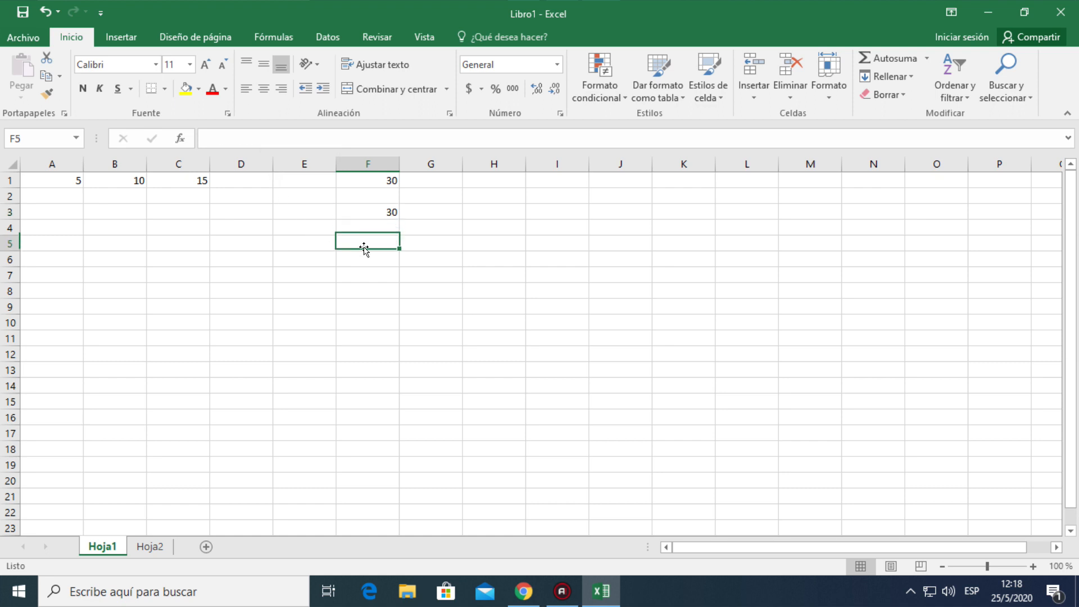
left_click(362, 179)
left_click(363, 207)
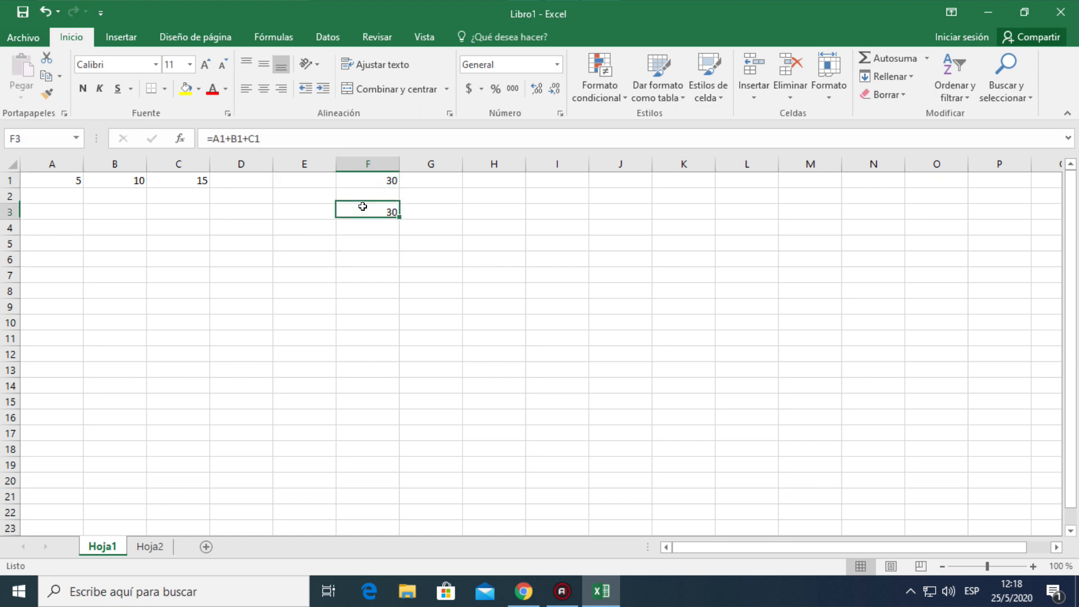
left_click(364, 244)
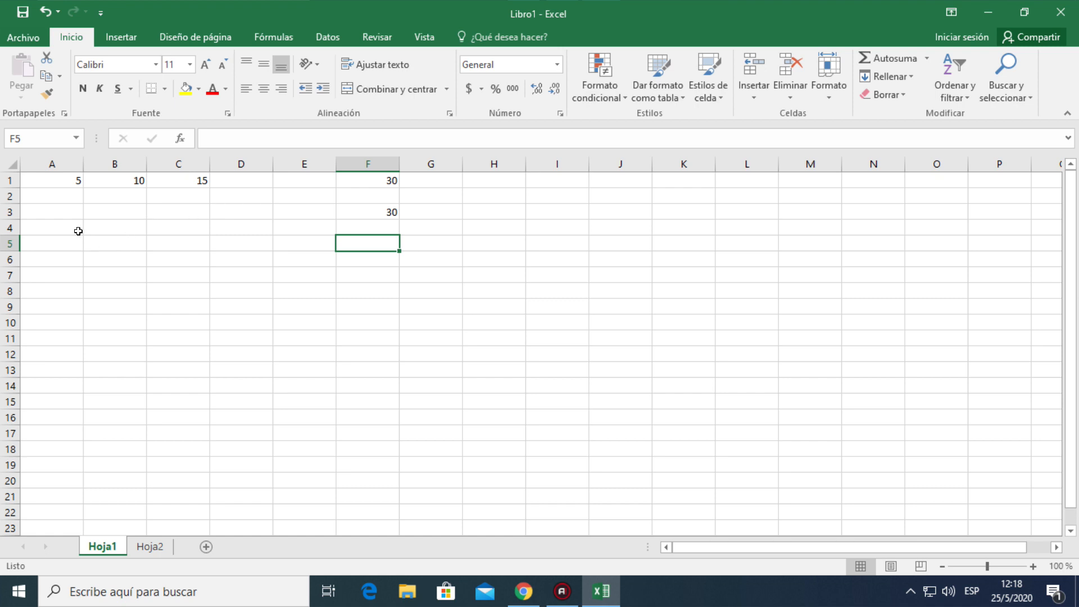
Replace the value in cell A1 with 100
left_click(52, 176)
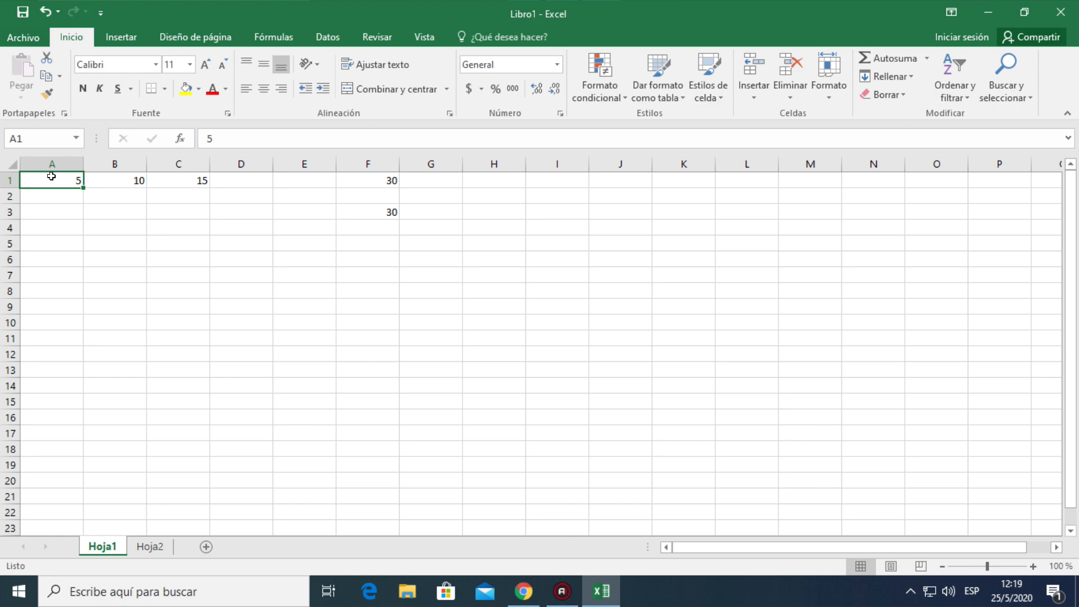
type("100")
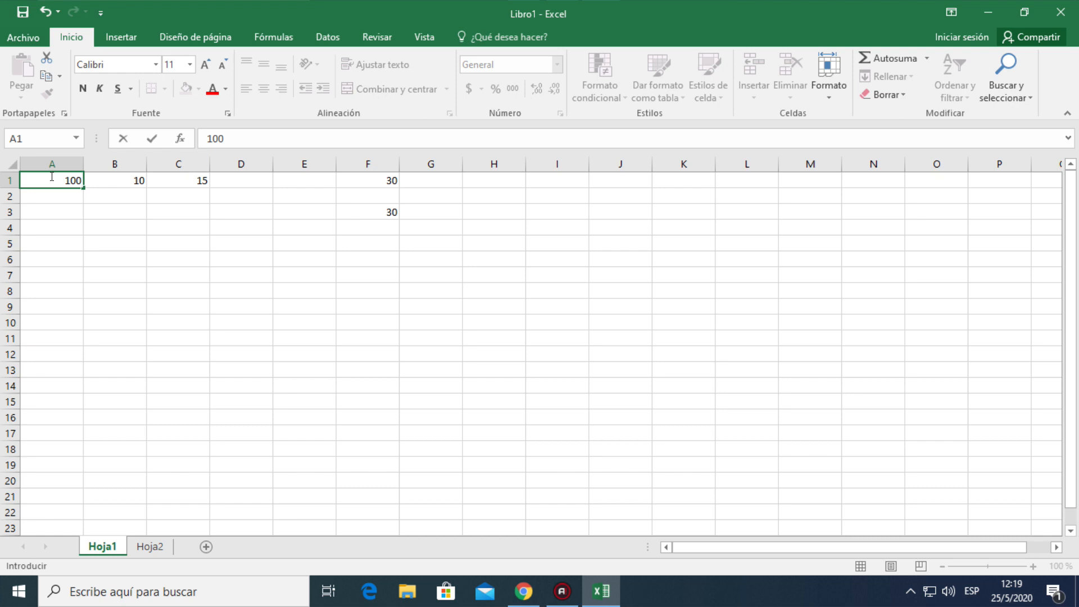
key("Return")
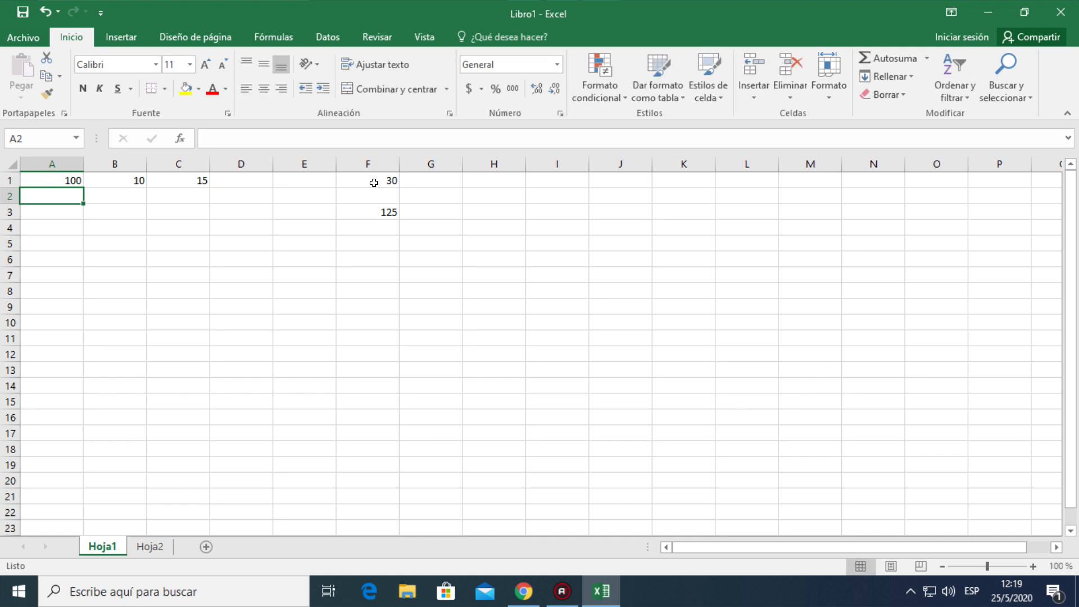
Alternate between cells F1 and F3 to examine how typed numbers and cell references respond to the changed A1 value
left_click(372, 179)
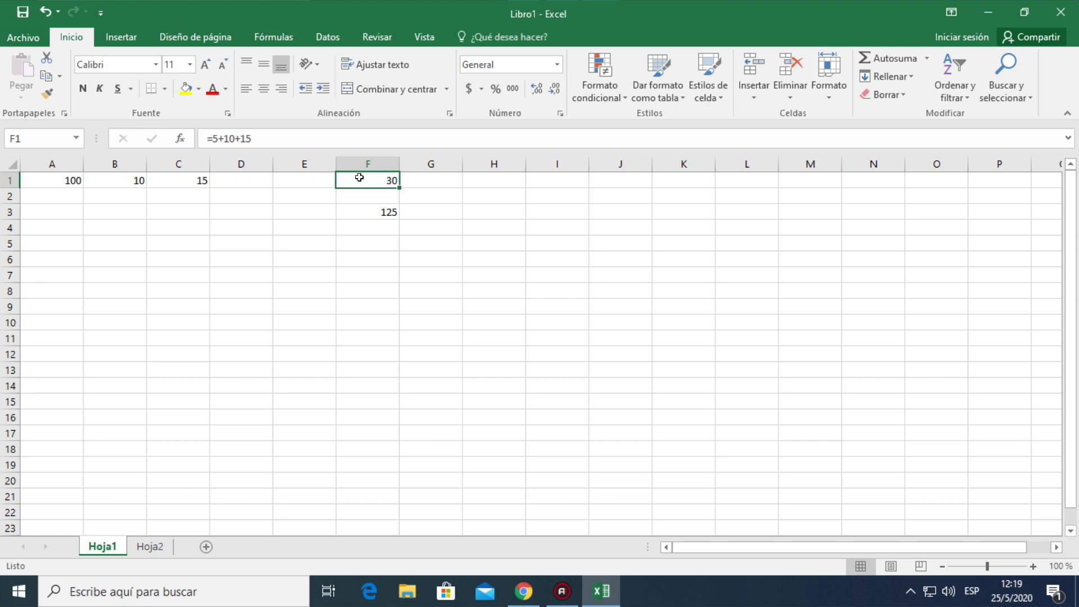
left_click(362, 210)
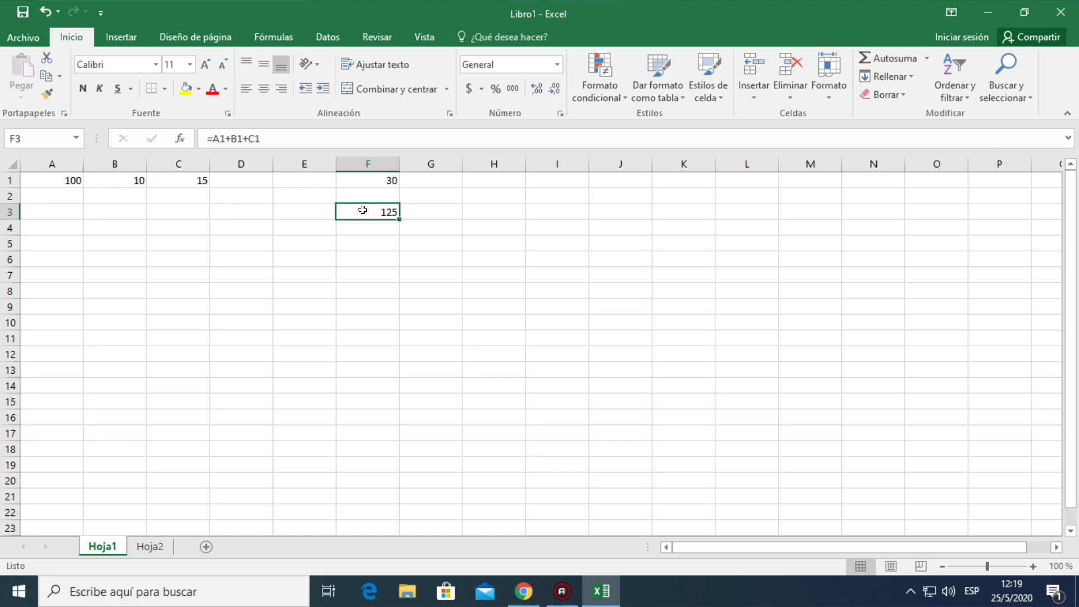
left_click(364, 180)
left_click(368, 208)
left_click(359, 180)
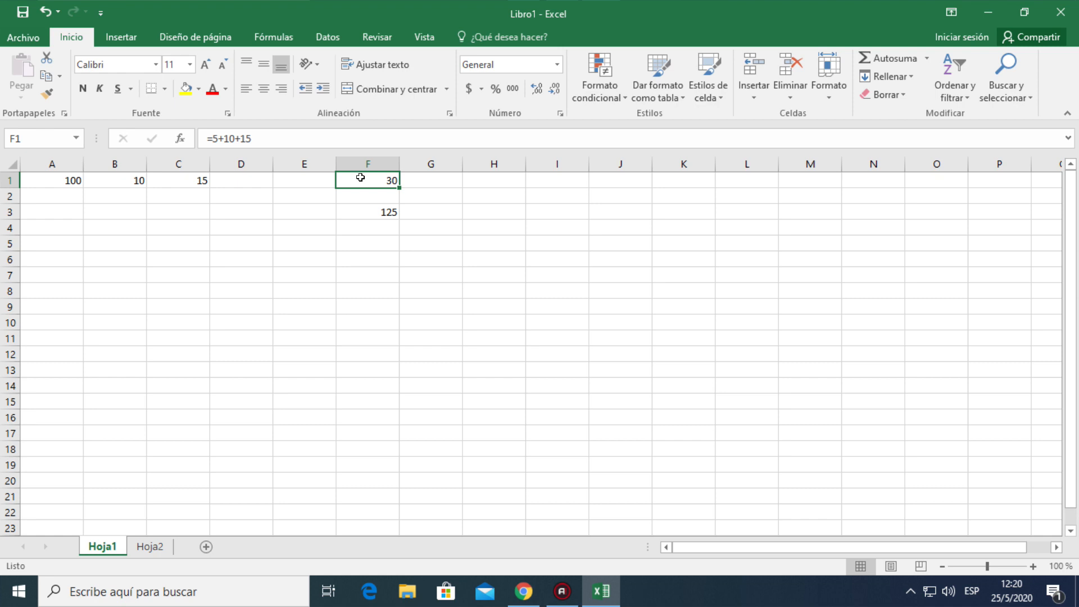
left_click(357, 212)
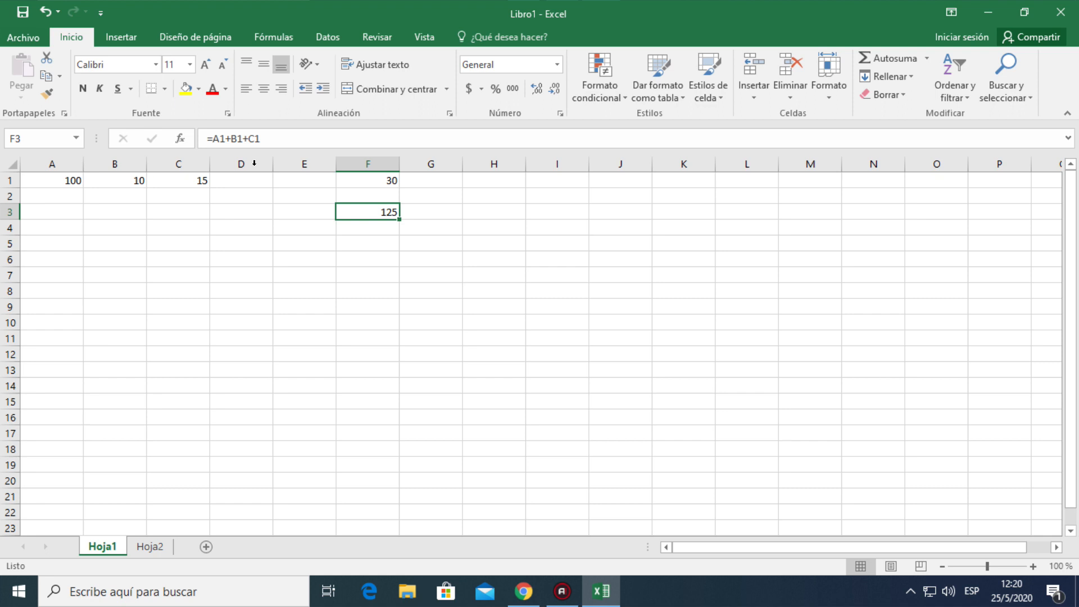
Compare the formulas in cells F1 and F3 once more, finishing on empty cell D5
left_click(363, 175)
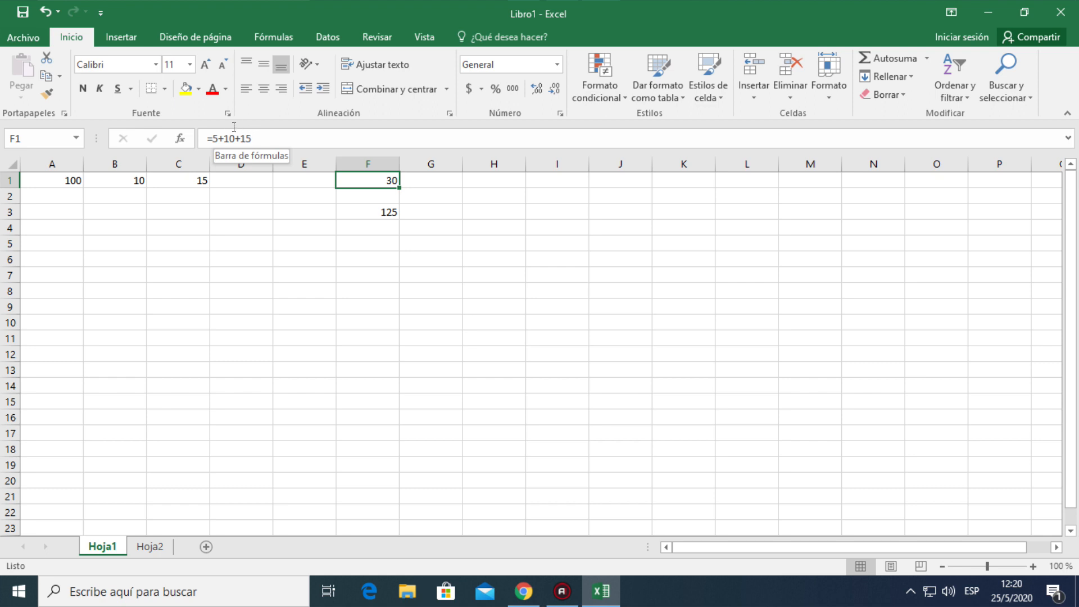
left_click(352, 210)
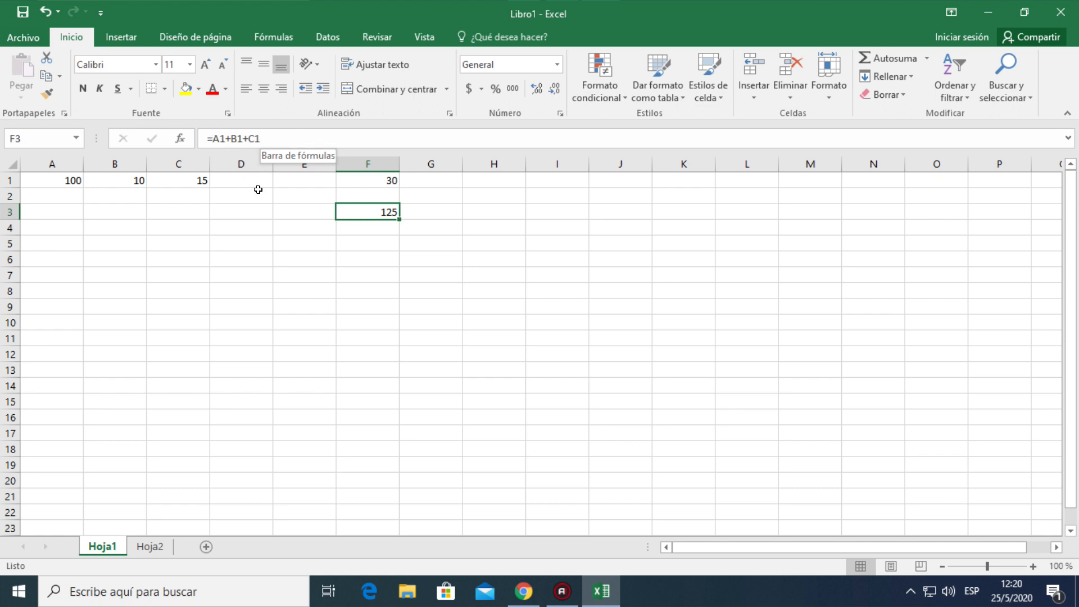
left_click(242, 239)
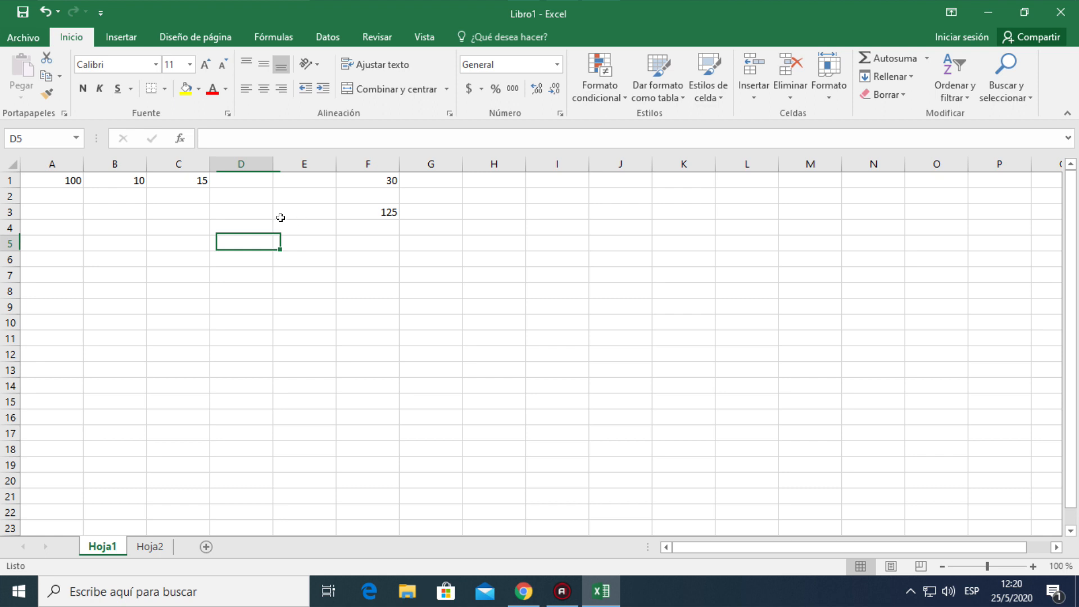
Replace the values in cells A1 and B1 with 0
left_click(67, 180)
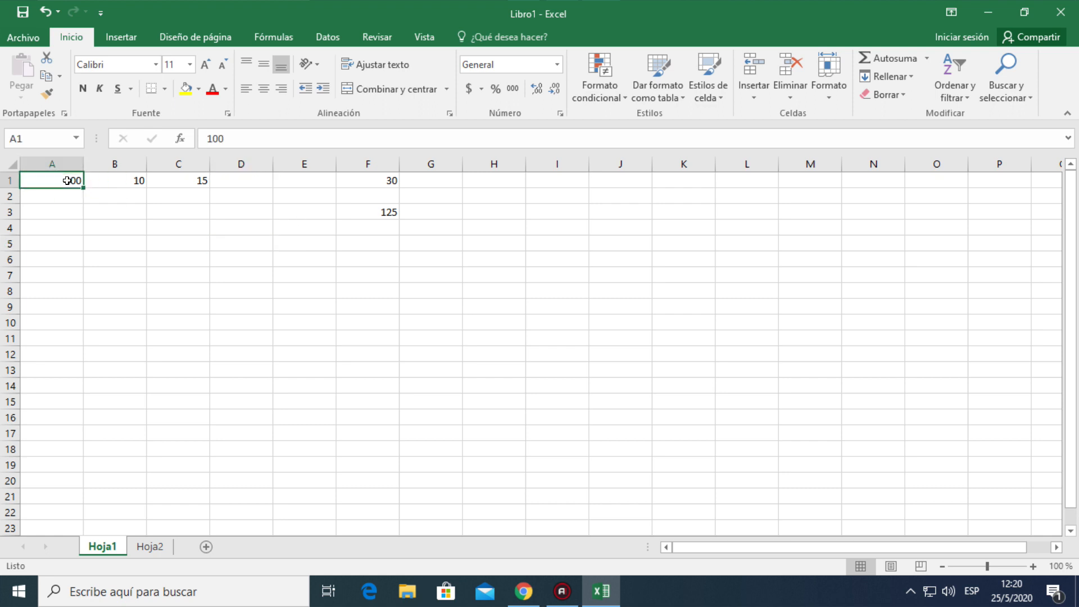
type("0")
key("Return")
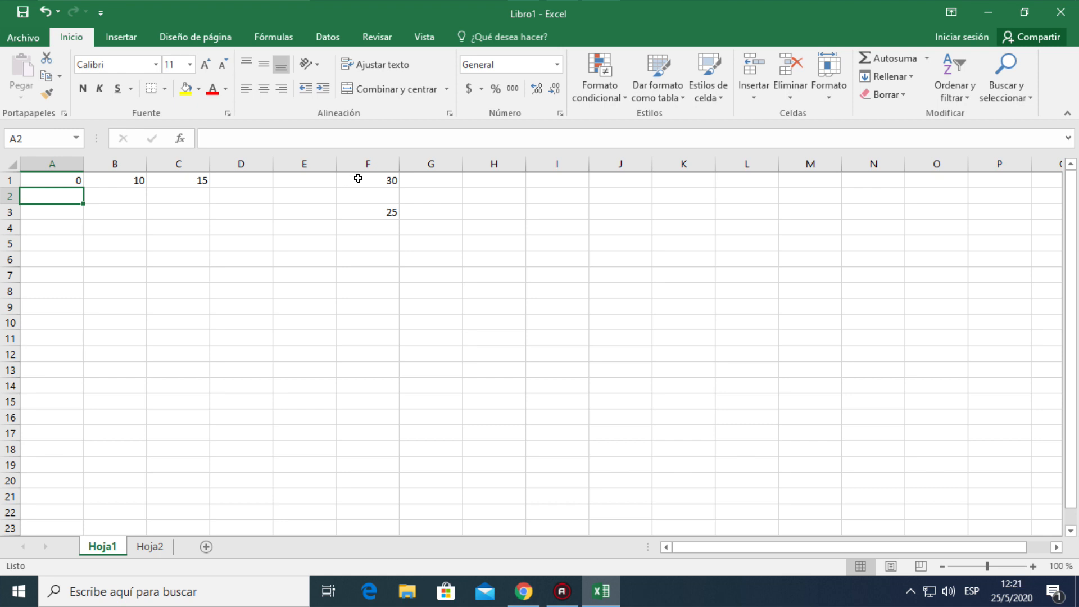
left_click(127, 179)
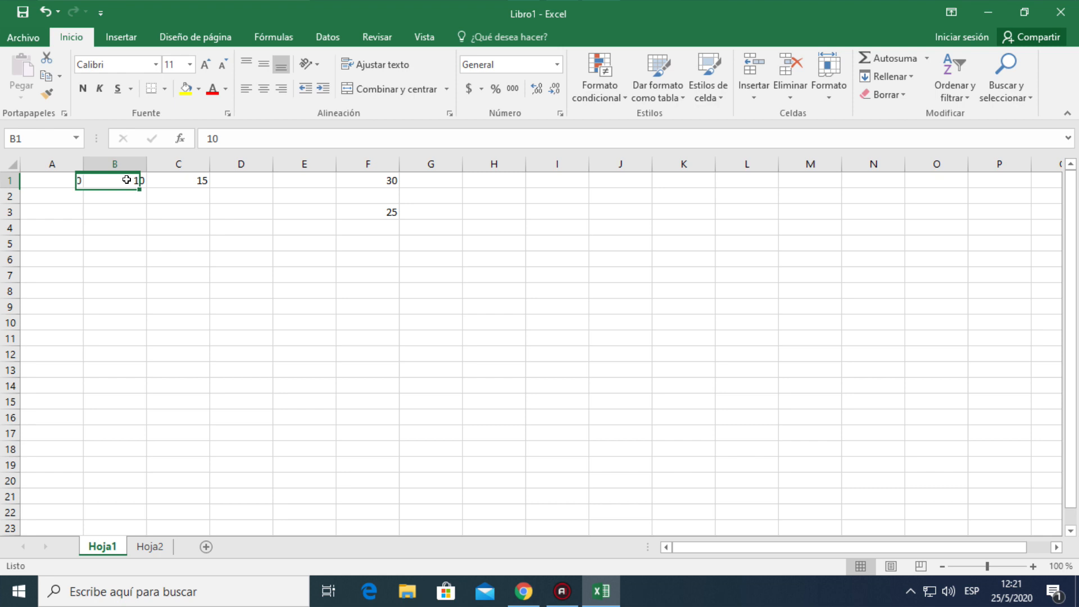
type("0")
key("Return")
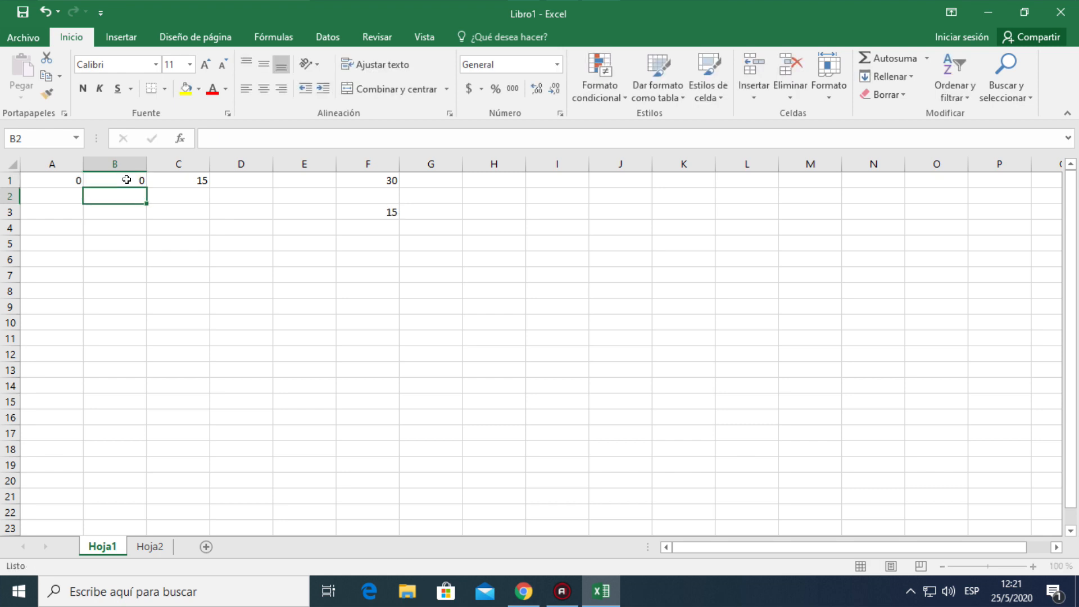
Replace the value in cell C1 with 0, checking the formulas in F1 and F3 before and after the change
left_click(361, 179)
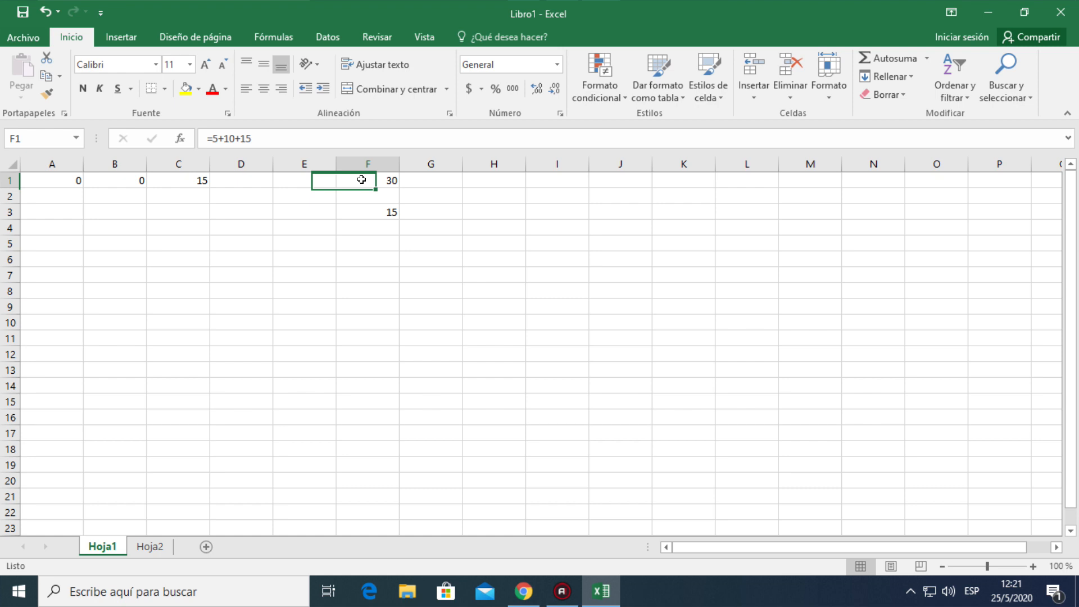
left_click(363, 209)
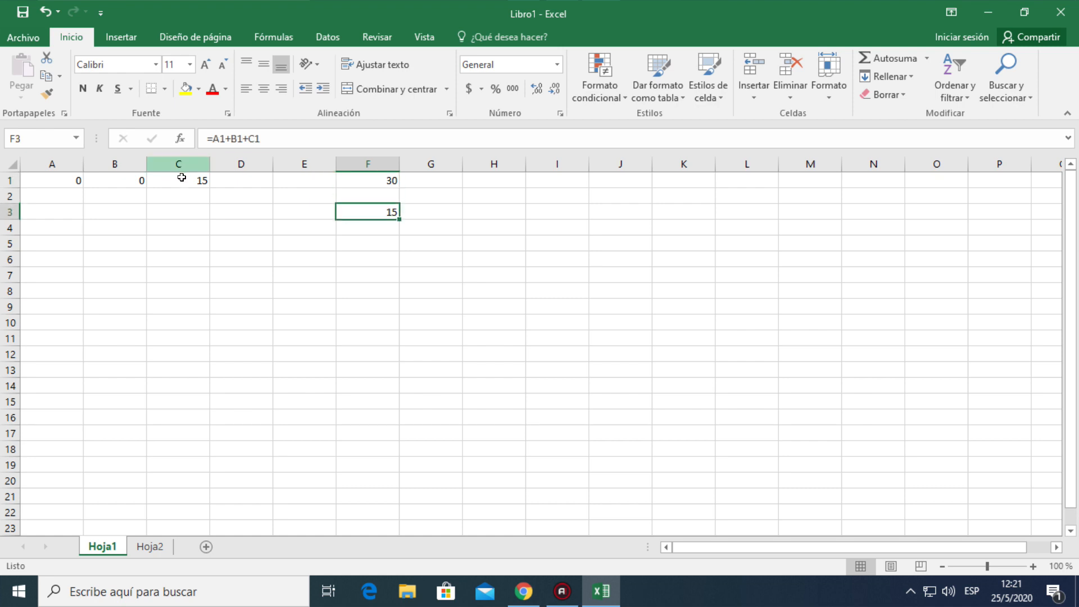
left_click(182, 178)
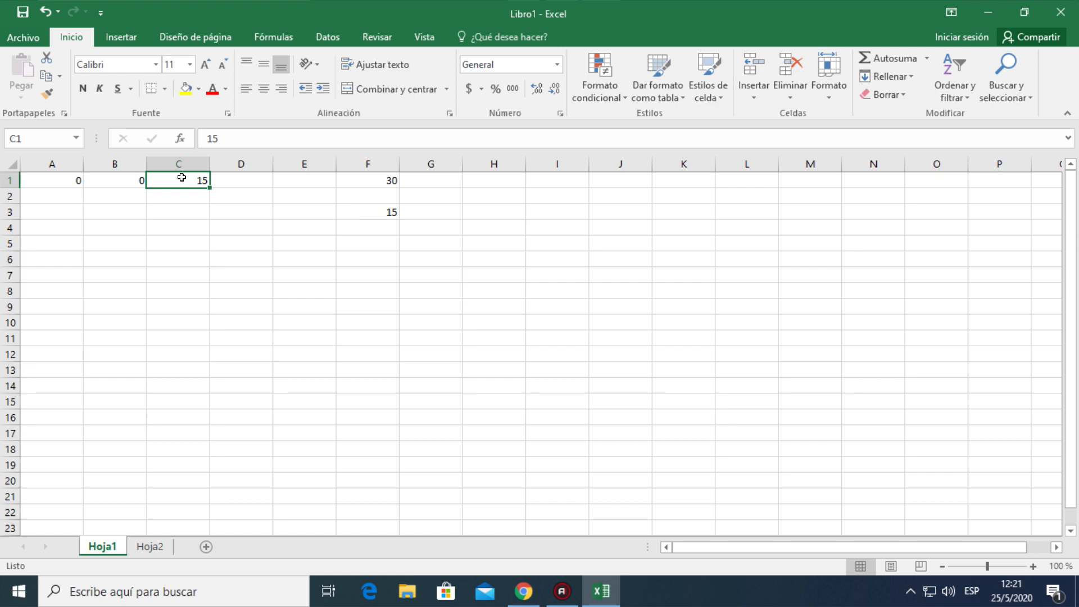
type("0")
key("Return")
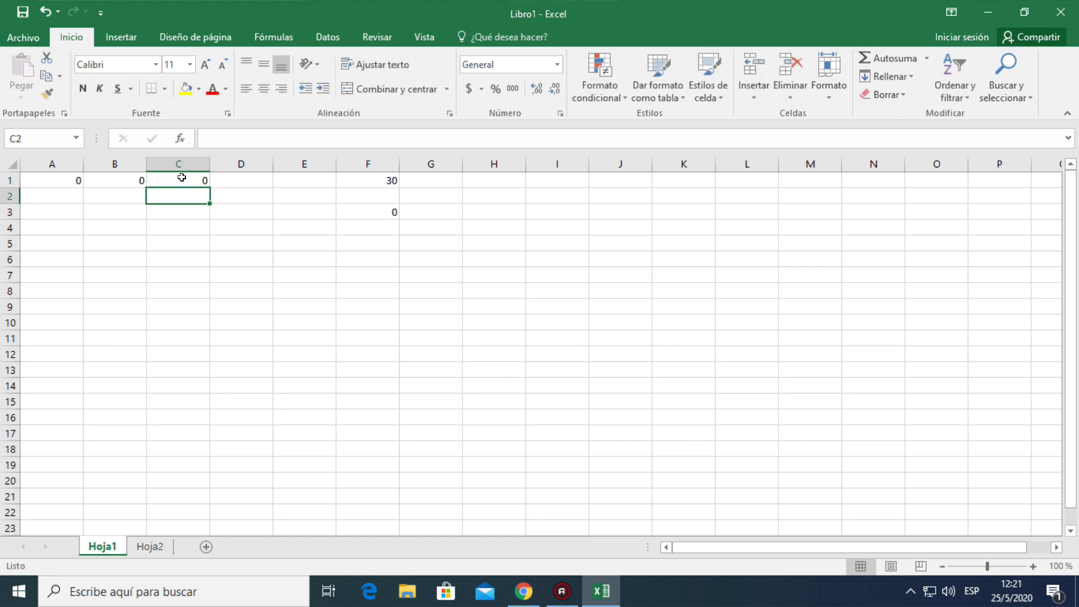
left_click(365, 180)
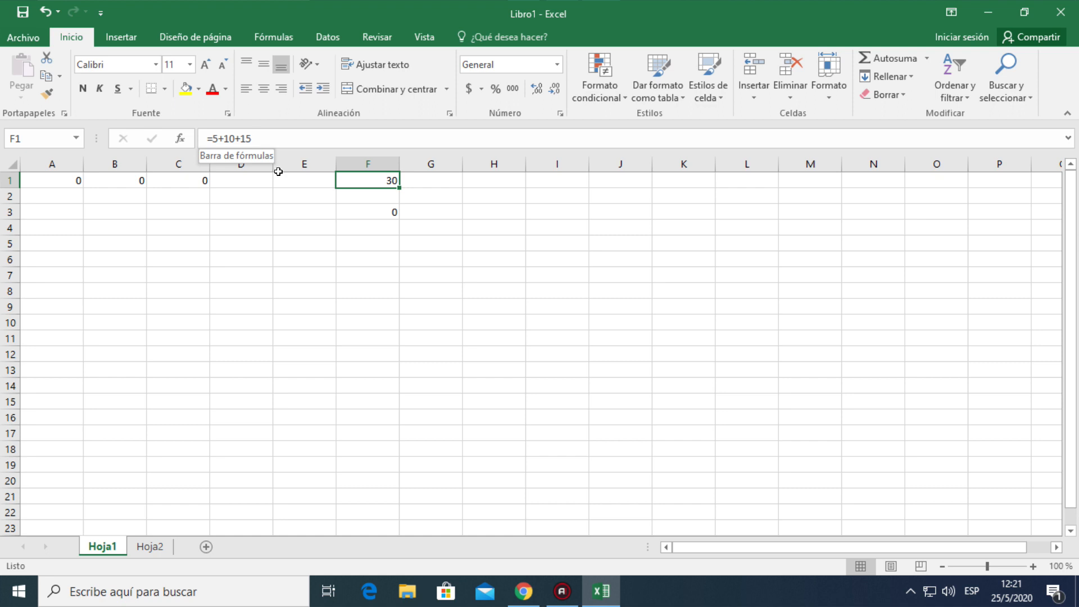
left_click(350, 209)
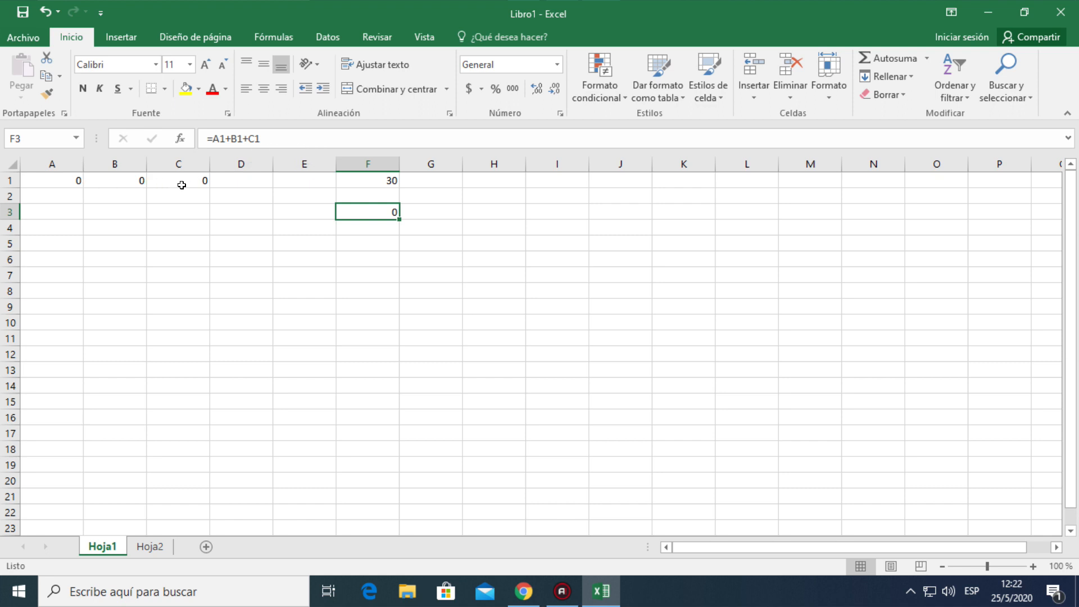
Enter 10, 15 and 20 in cells A1, B1 and C1, replacing their contents
left_click(46, 177)
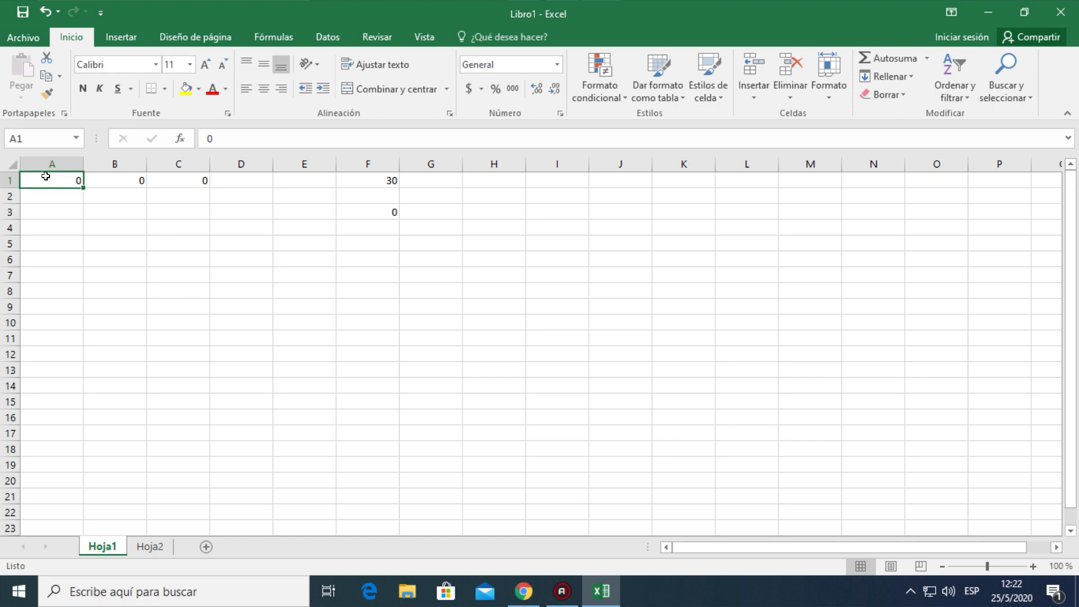
type("10")
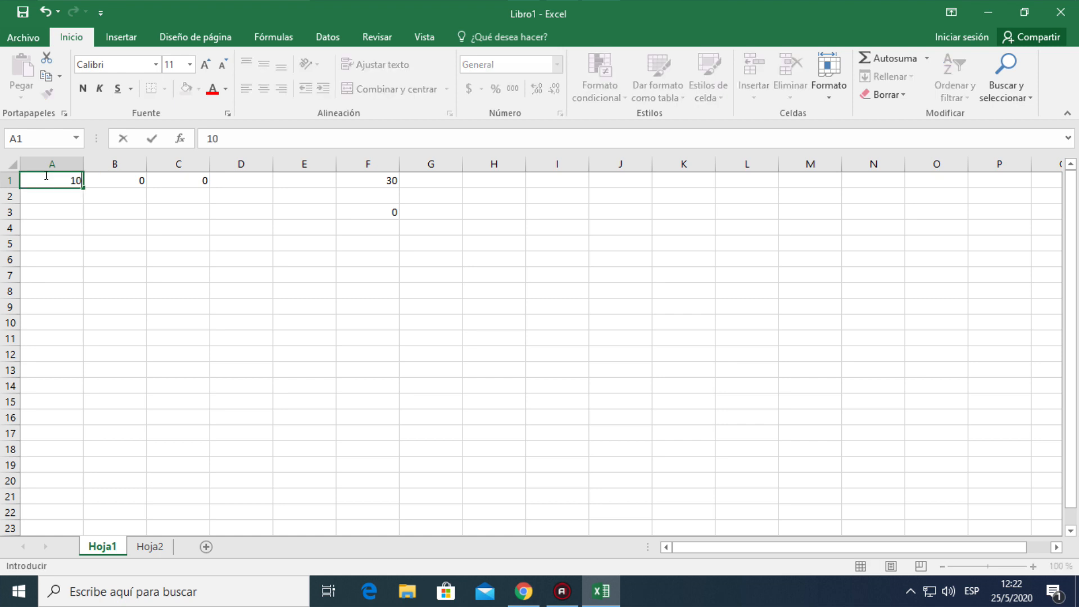
key("Tab")
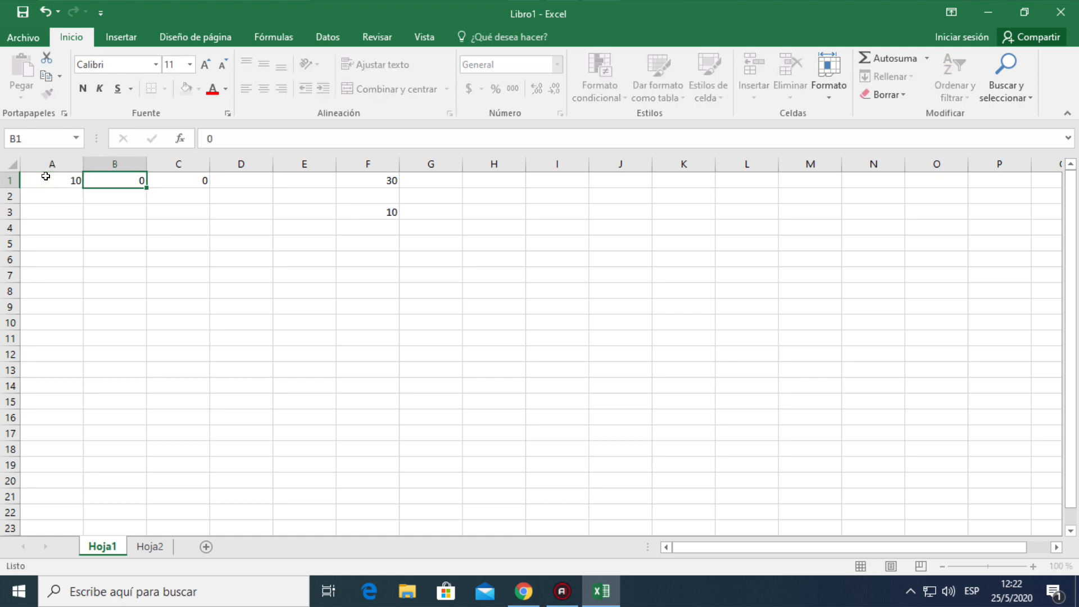
type("15")
key("ctrl+Return")
key("Tab")
type("20")
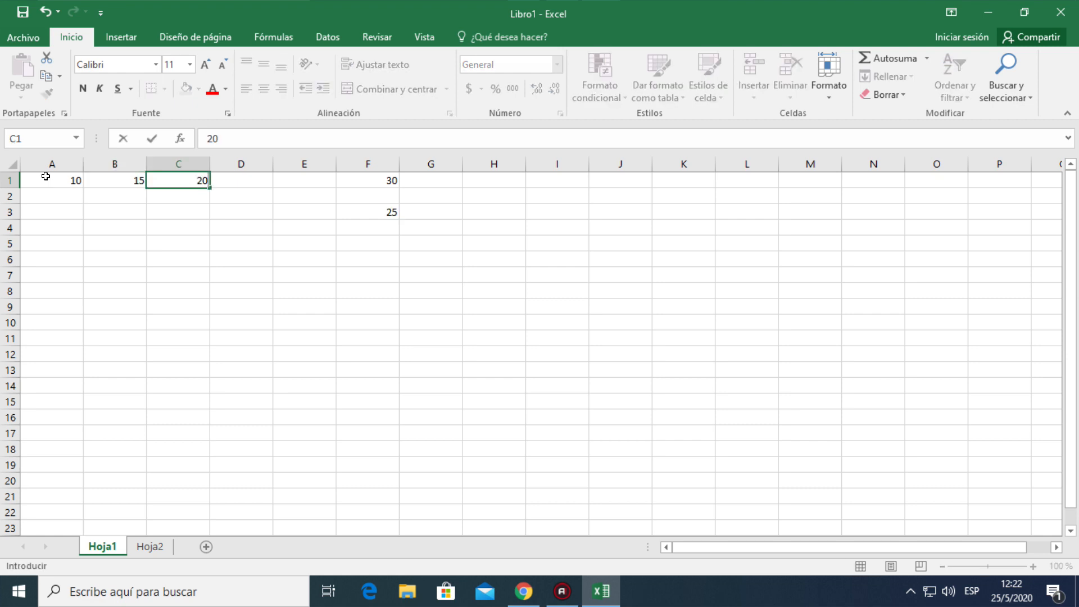
key("Return")
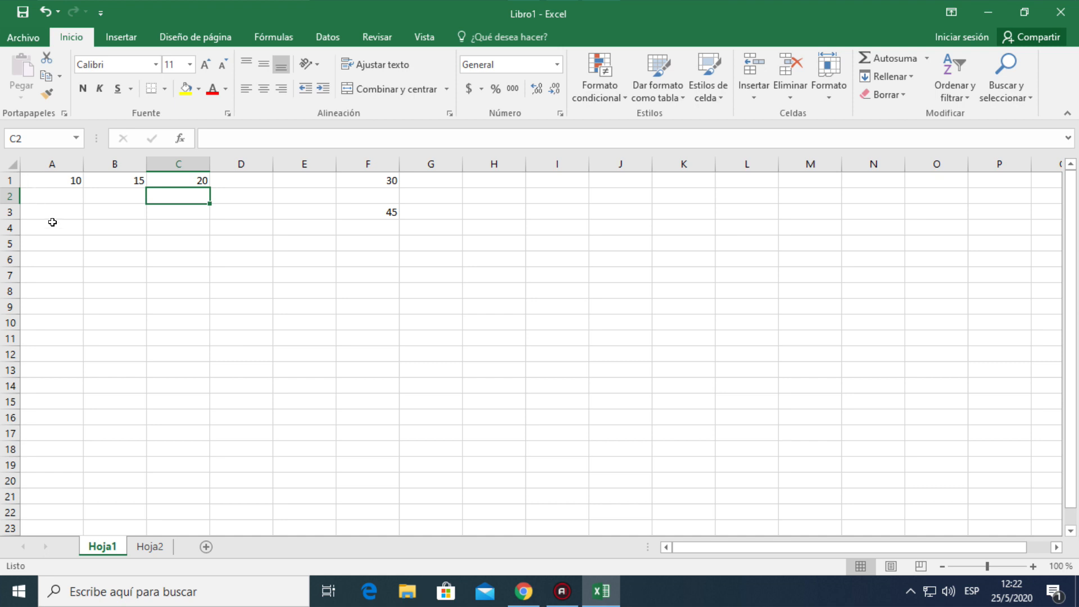
Examine the typed numbers in F1's formula against the cell references in F3, leaving both unedited and finishing on empty cell F5
left_click(368, 181)
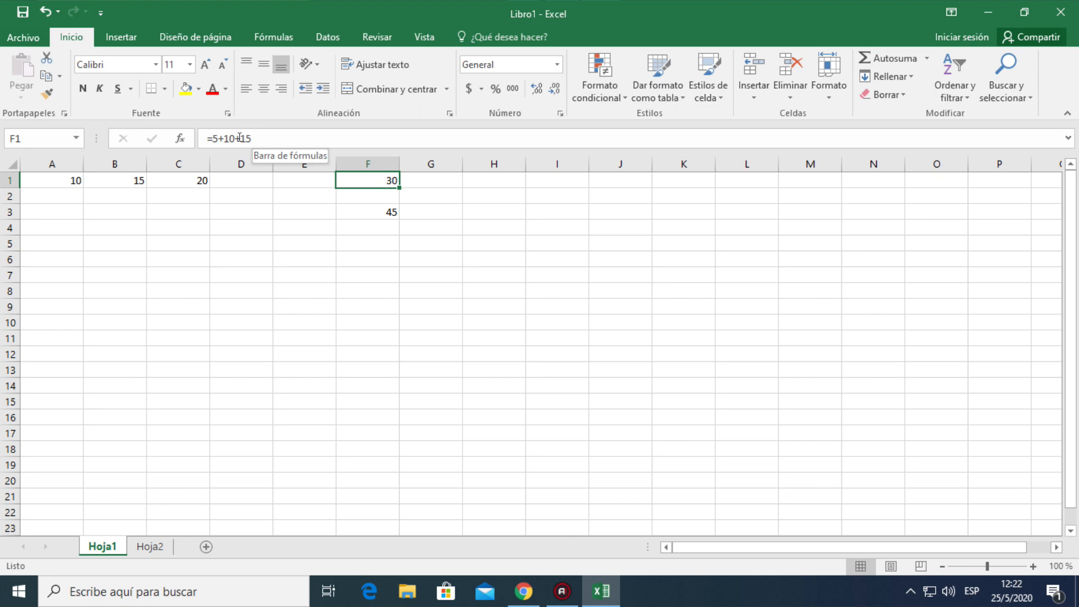
left_click_drag(213, 138, 253, 135)
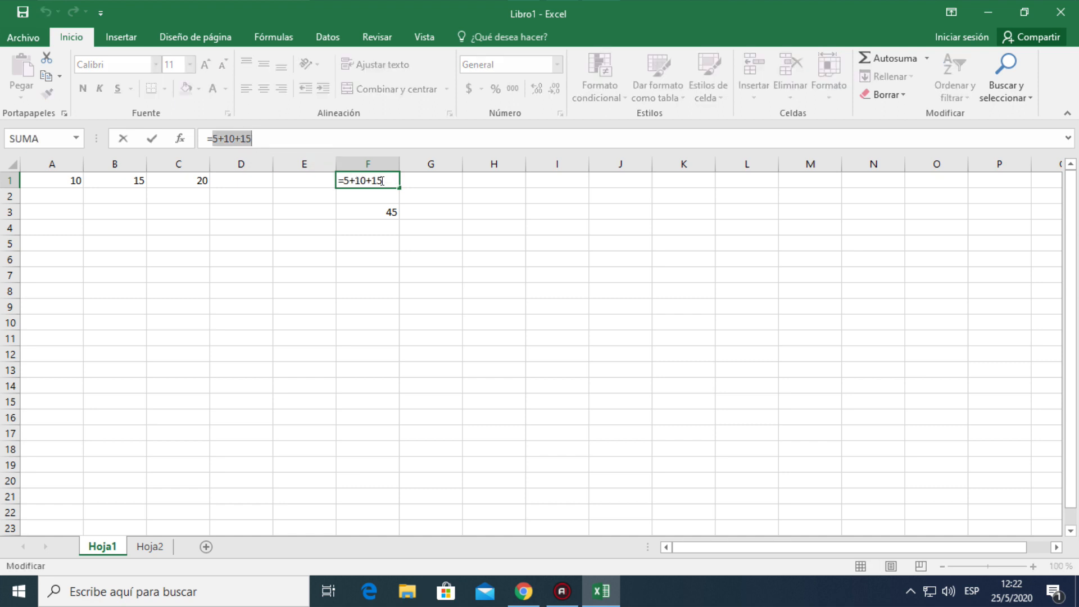
left_click(263, 138)
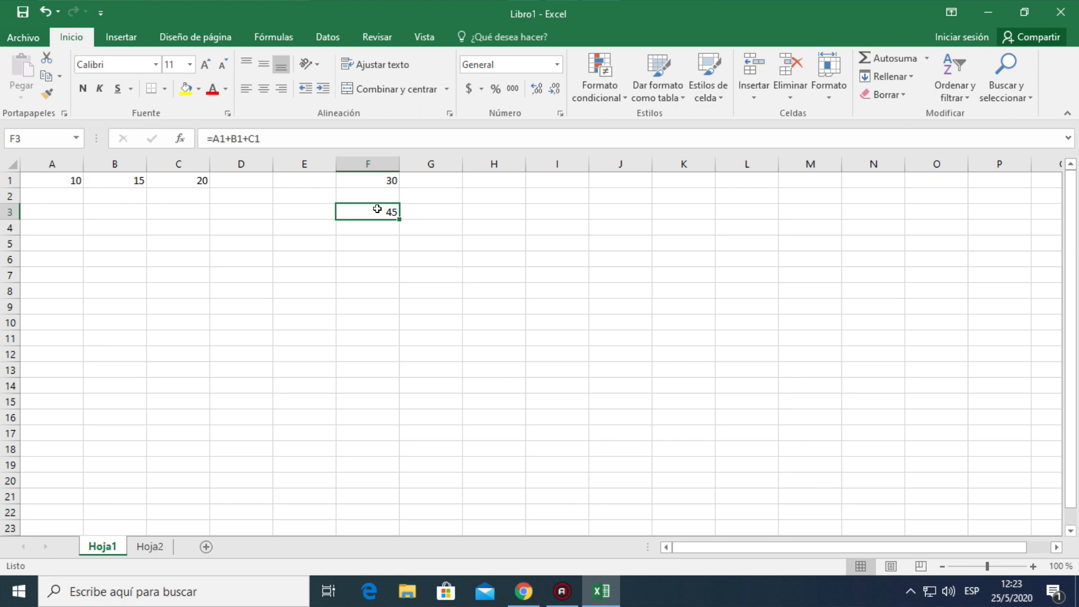
left_click(369, 179)
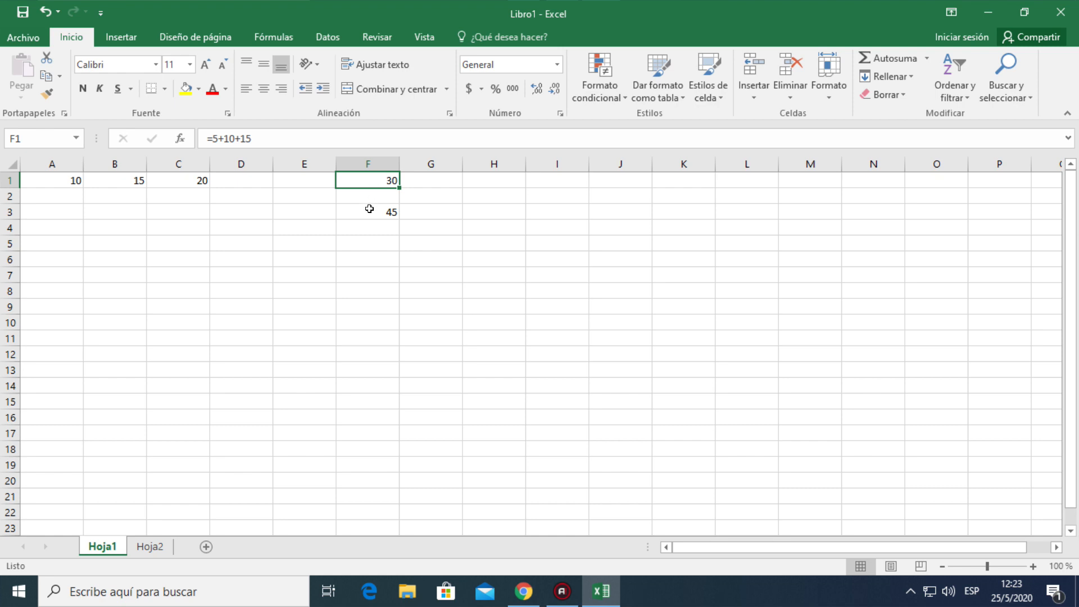
left_click(363, 241)
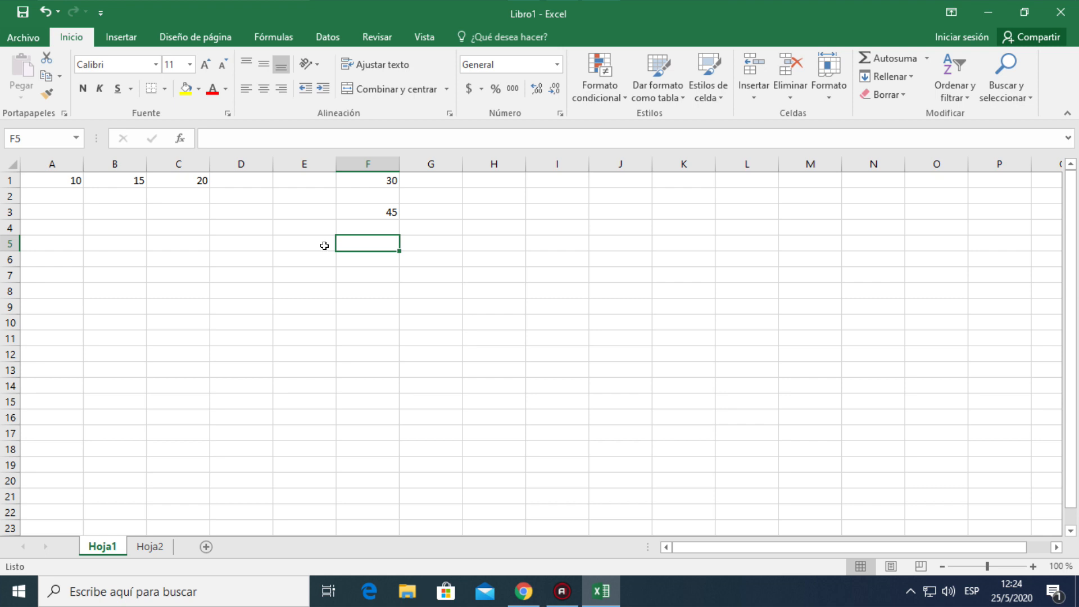
Enter the average formula =(A1+B1+C1)/3 in cell F5 and inspect it without editing
type("=")
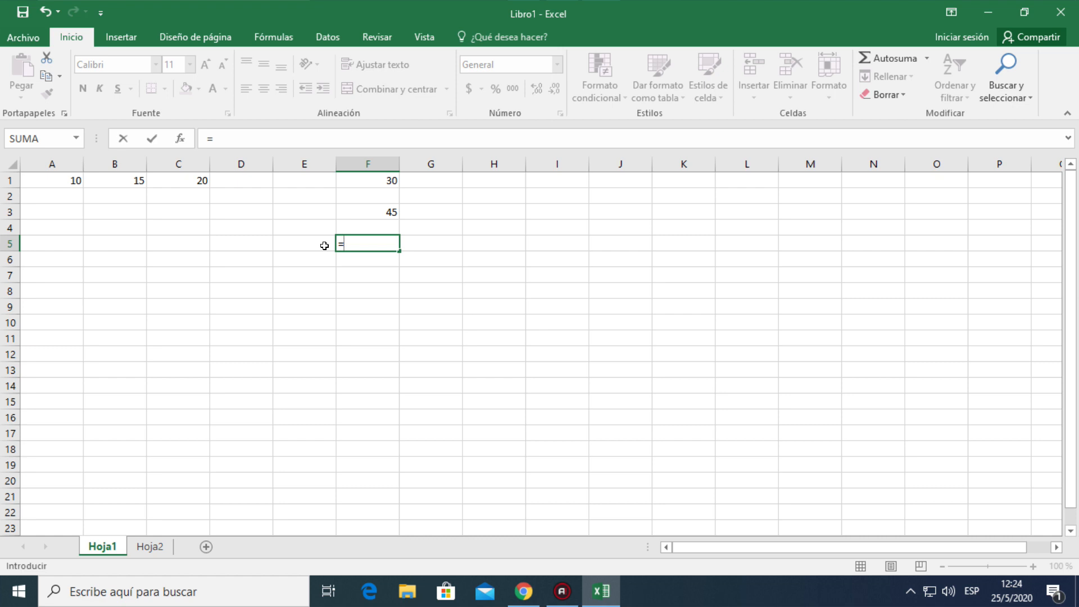
type("(")
left_click(56, 178)
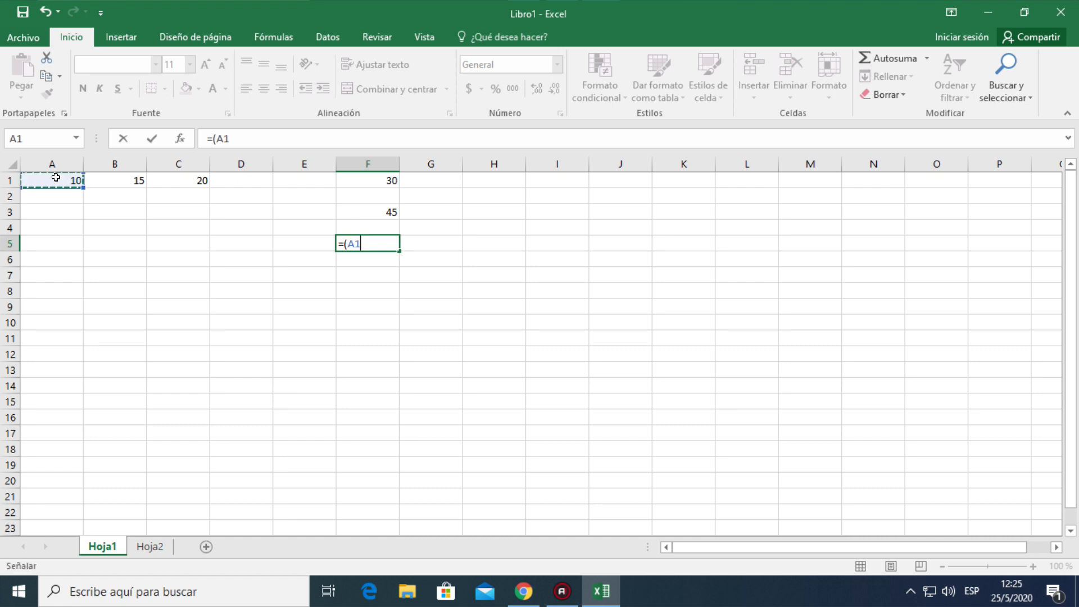
type("+")
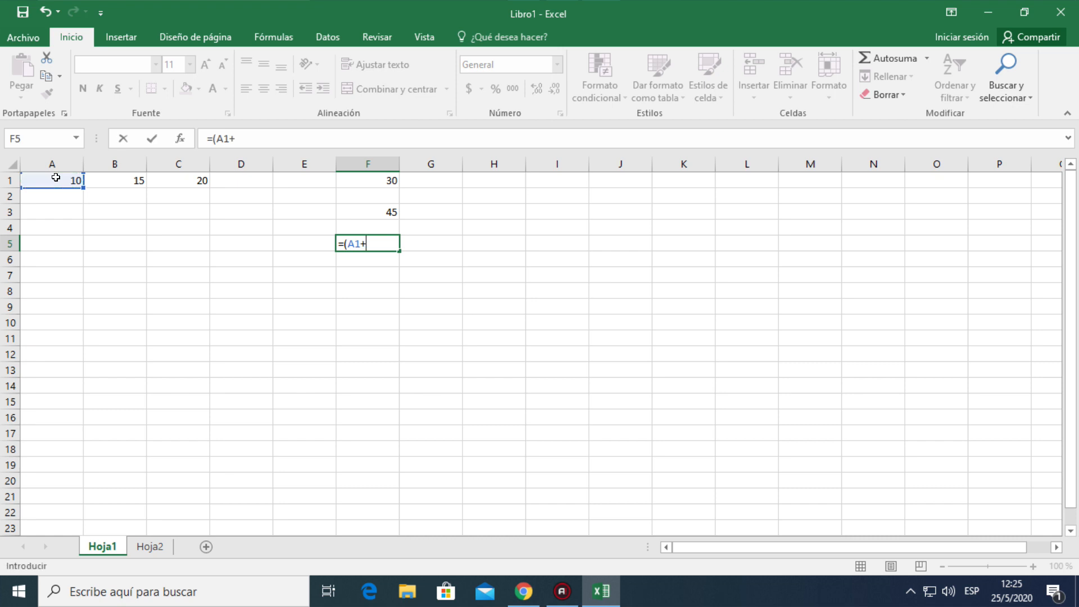
left_click(104, 178)
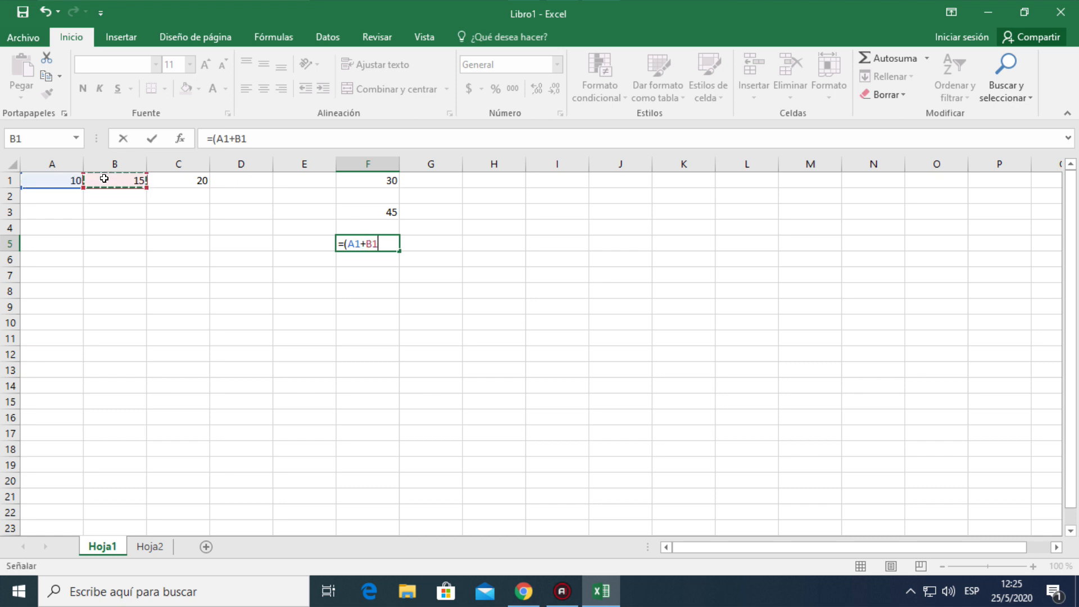
type("+")
left_click(182, 180)
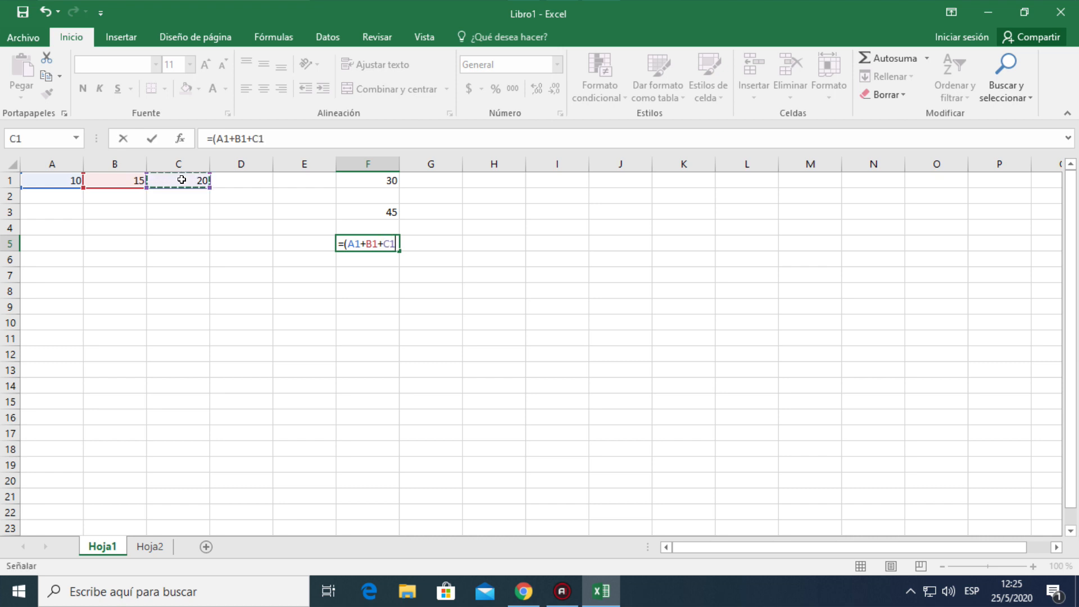
type(")")
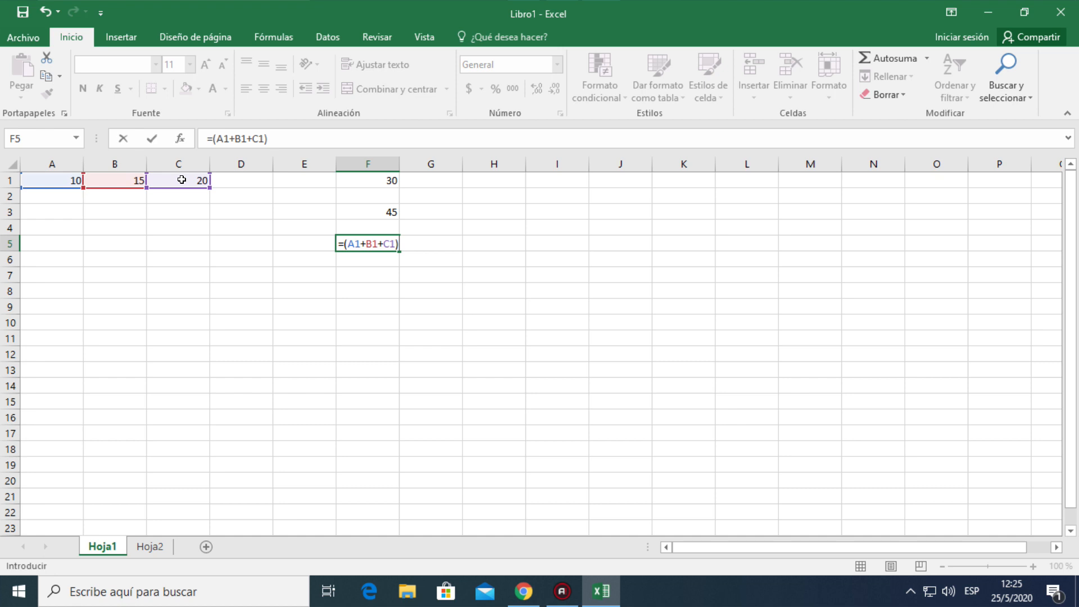
type("/")
type("3")
key("Return")
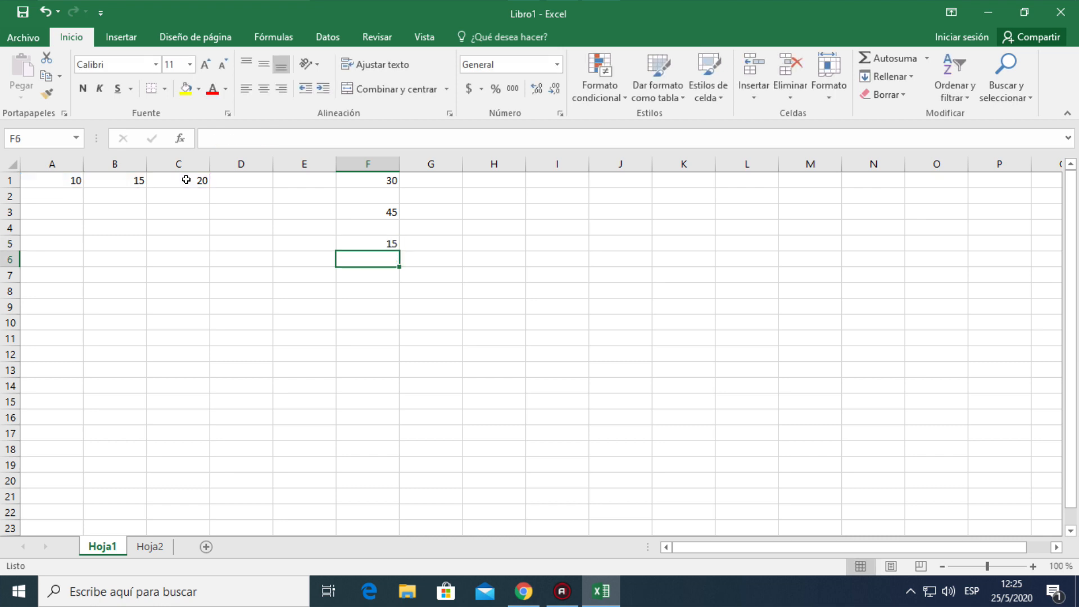
left_click(352, 243)
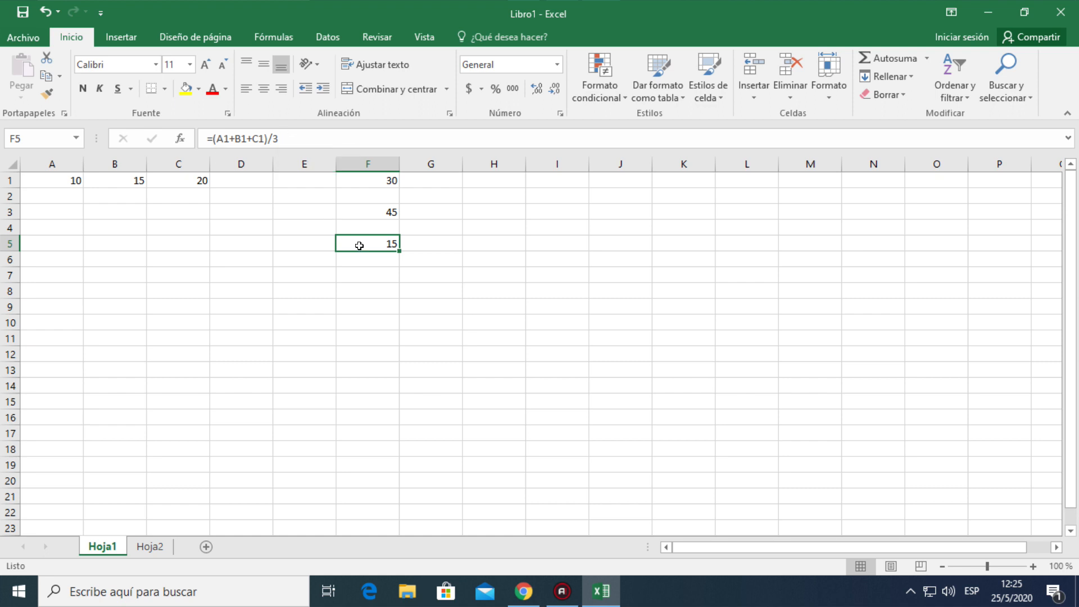
left_click(286, 135)
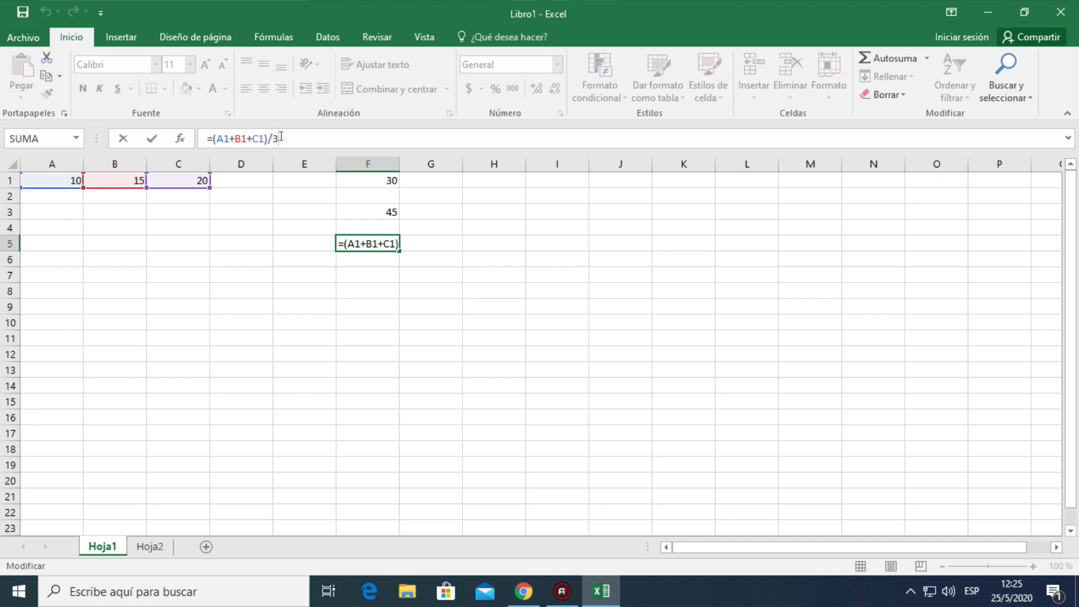
left_click(355, 261)
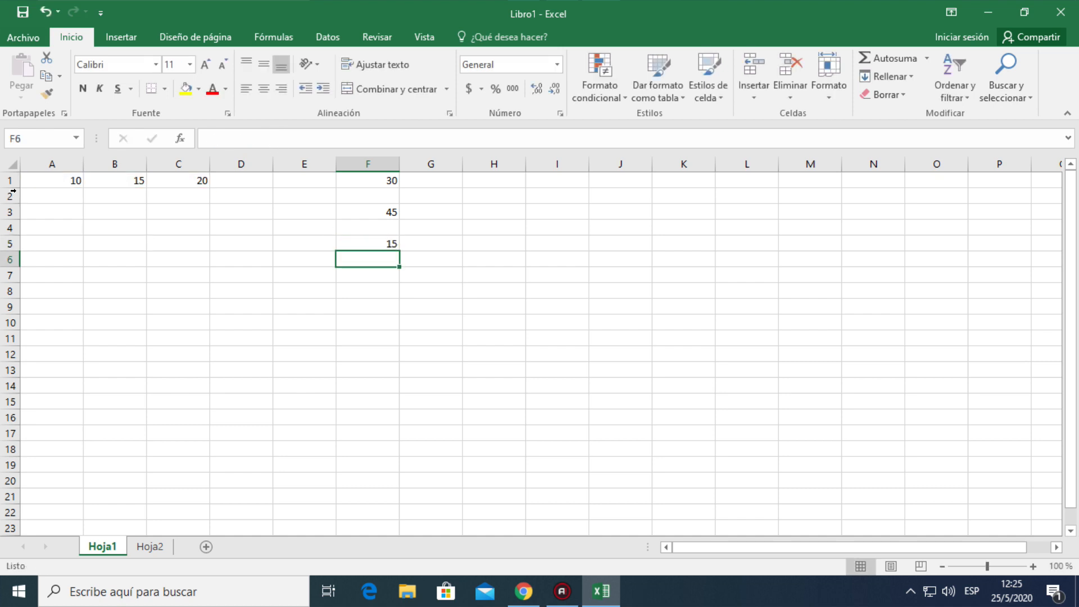
Replace the value in cell A1 with 30 and check the average formula in F5
left_click(52, 179)
type("3")
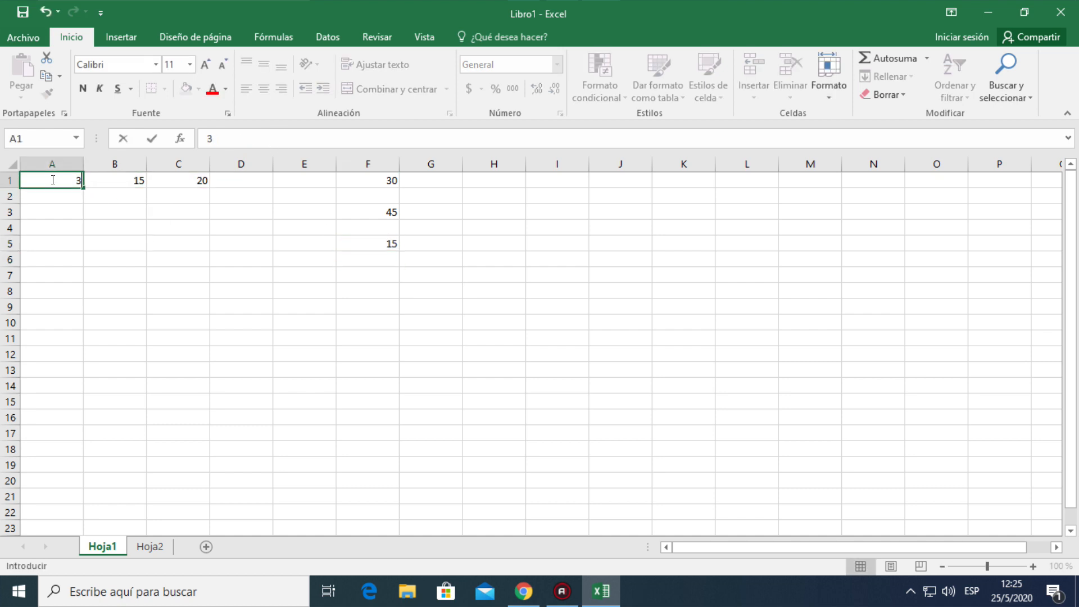
type("0")
key("Return")
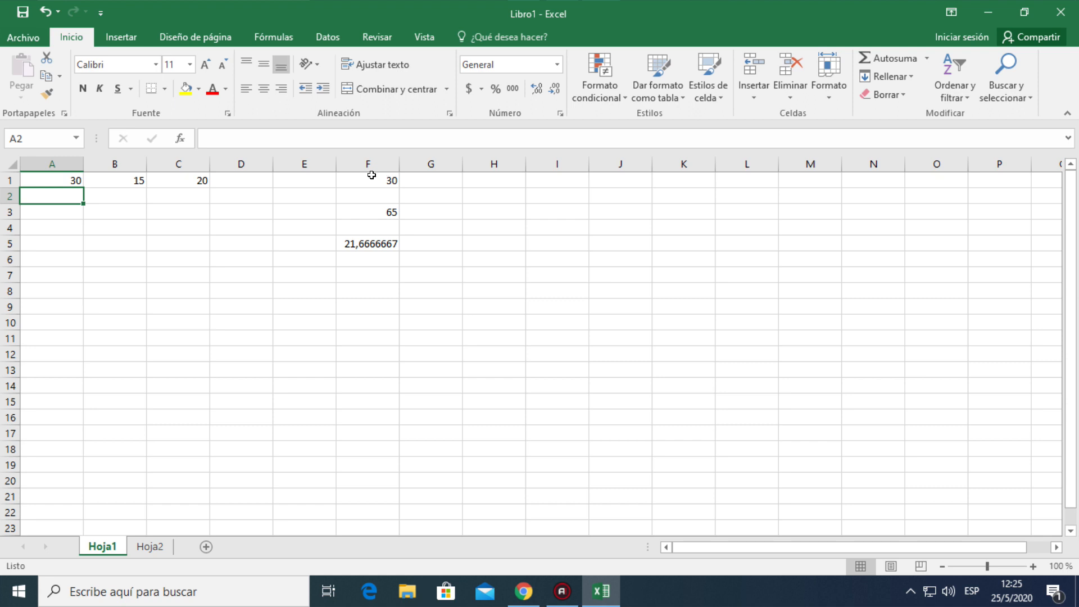
left_click(372, 243)
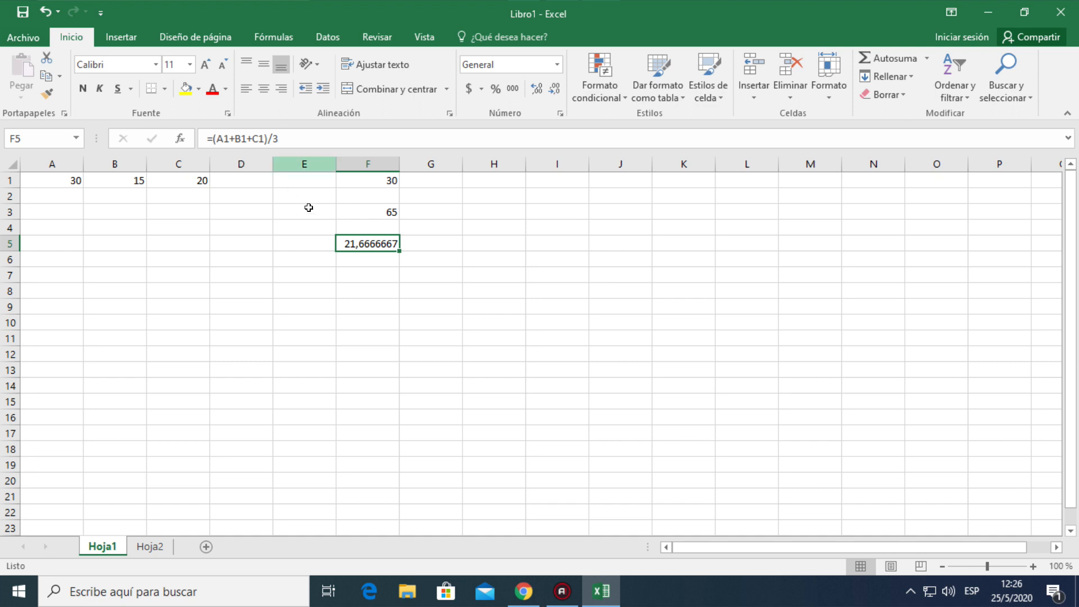
Enter the formula =F3/3 in cell F6 and compare it with the formulas in F5 and F3
left_click(357, 257)
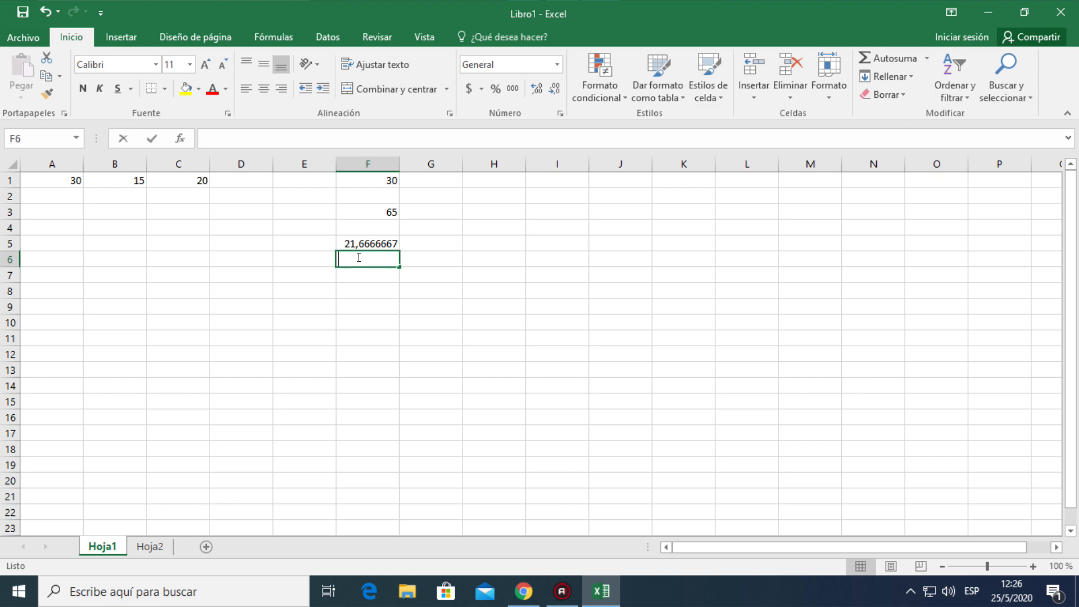
type("=")
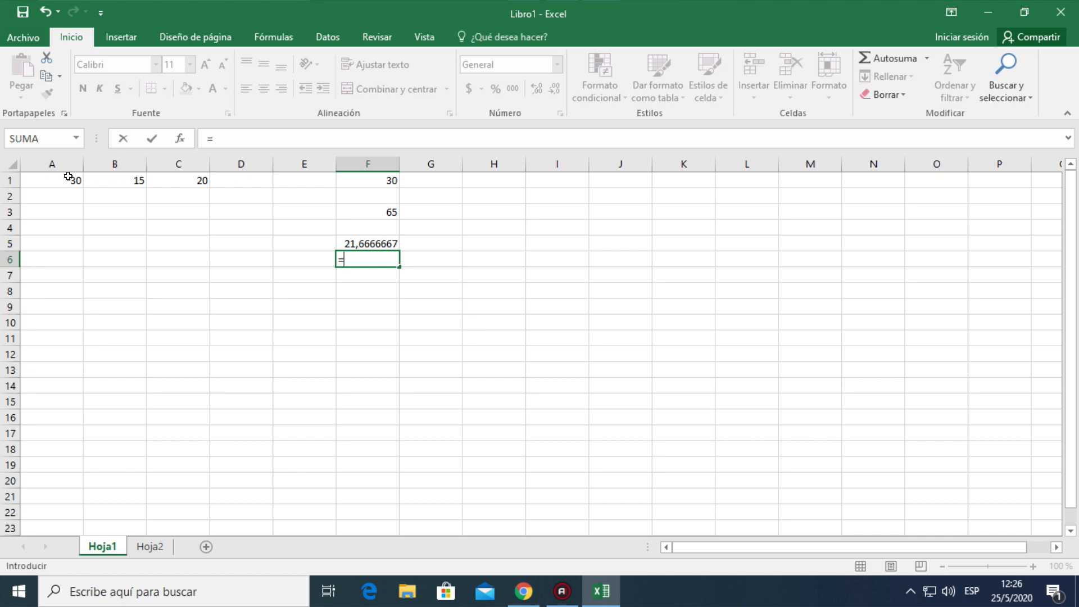
left_click(364, 208)
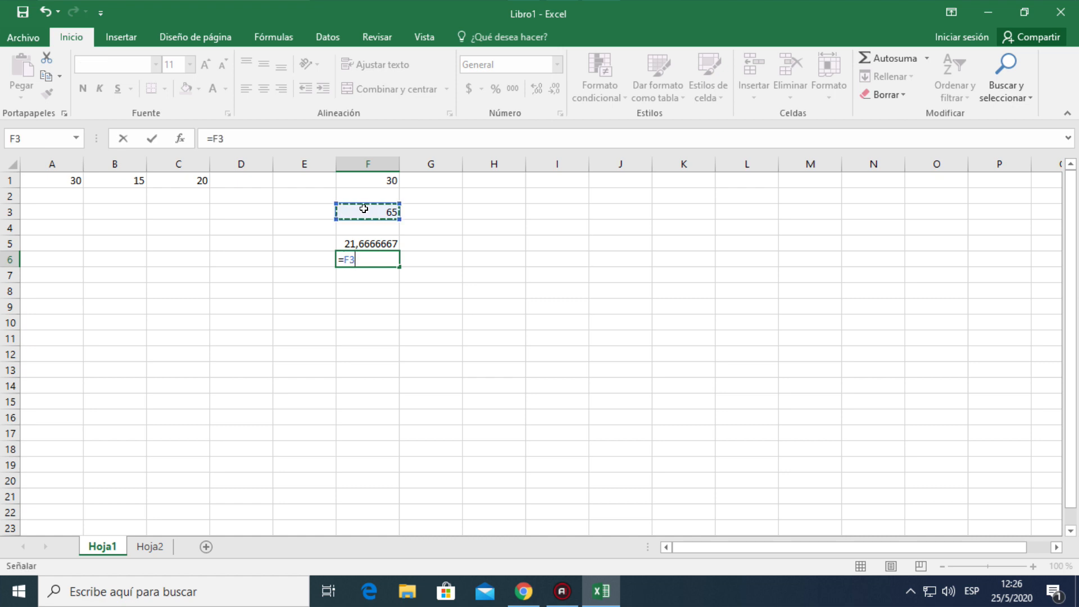
type("/")
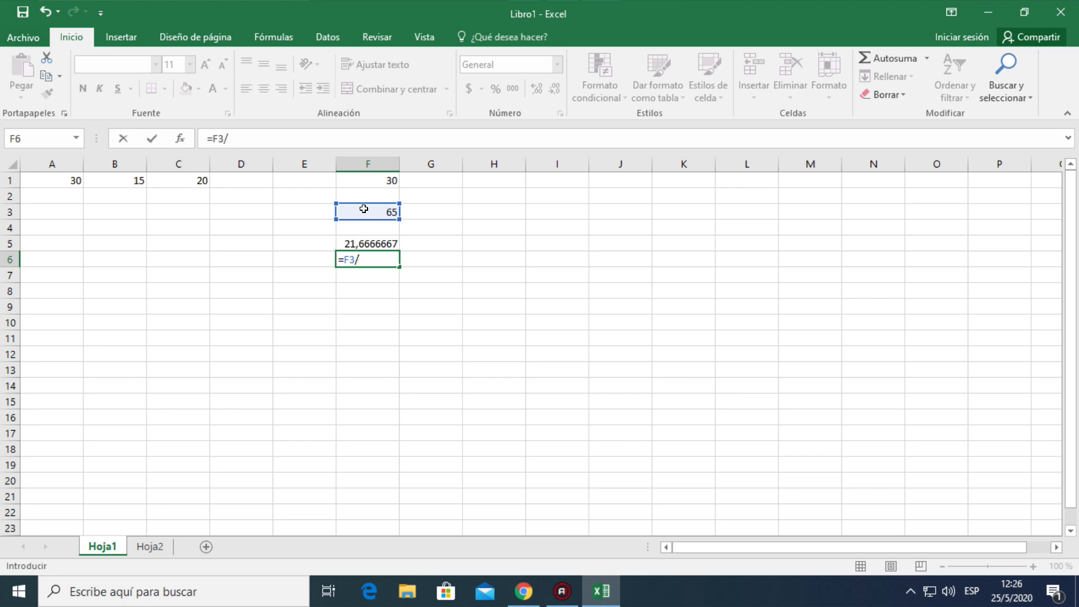
type("3")
key("Return")
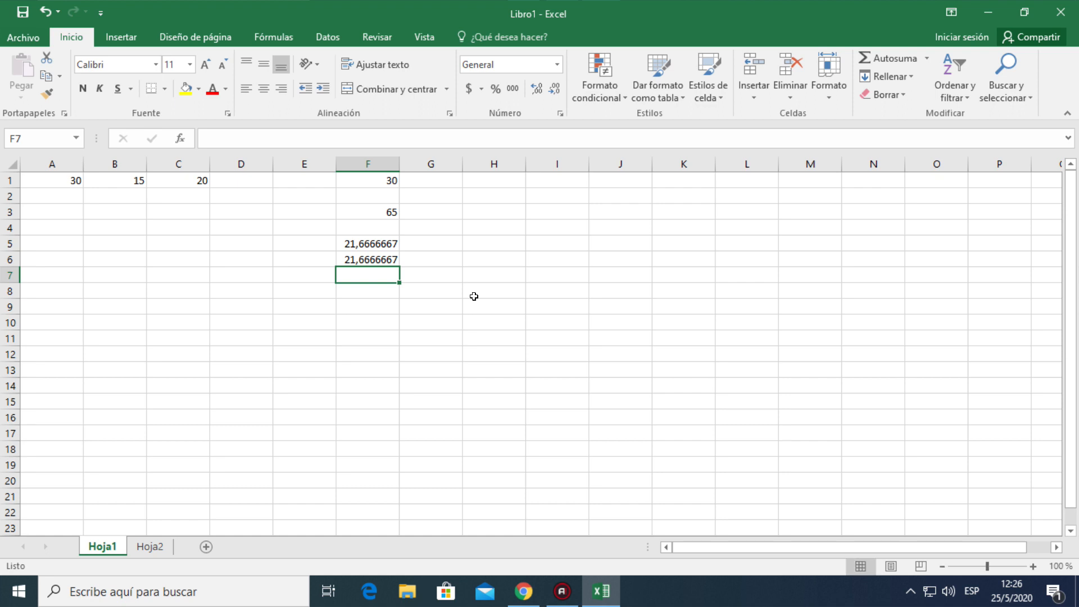
left_click(371, 243)
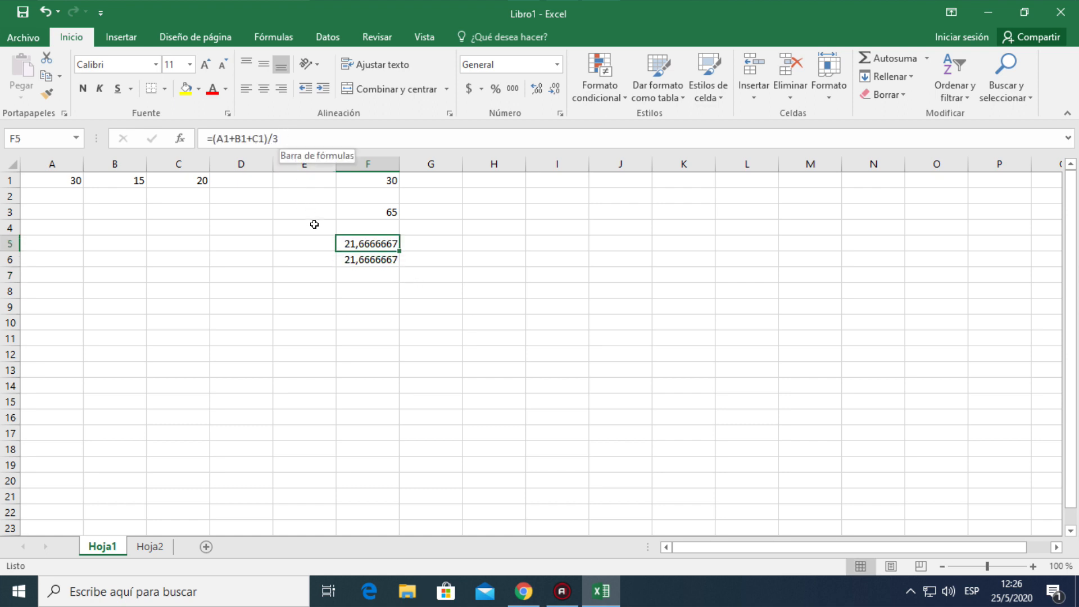
left_click(366, 259)
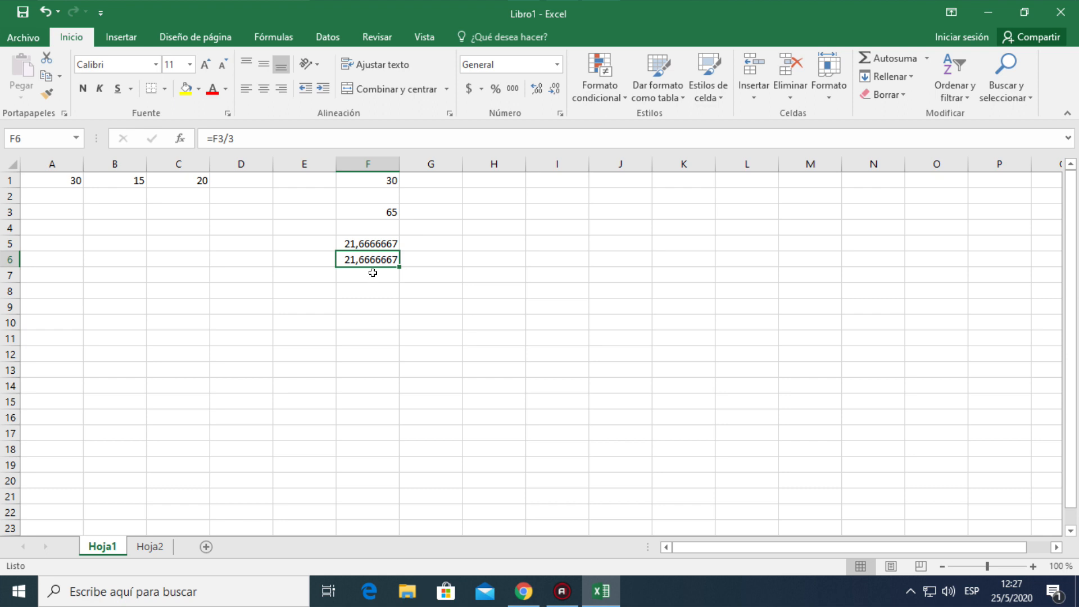
left_click(373, 211)
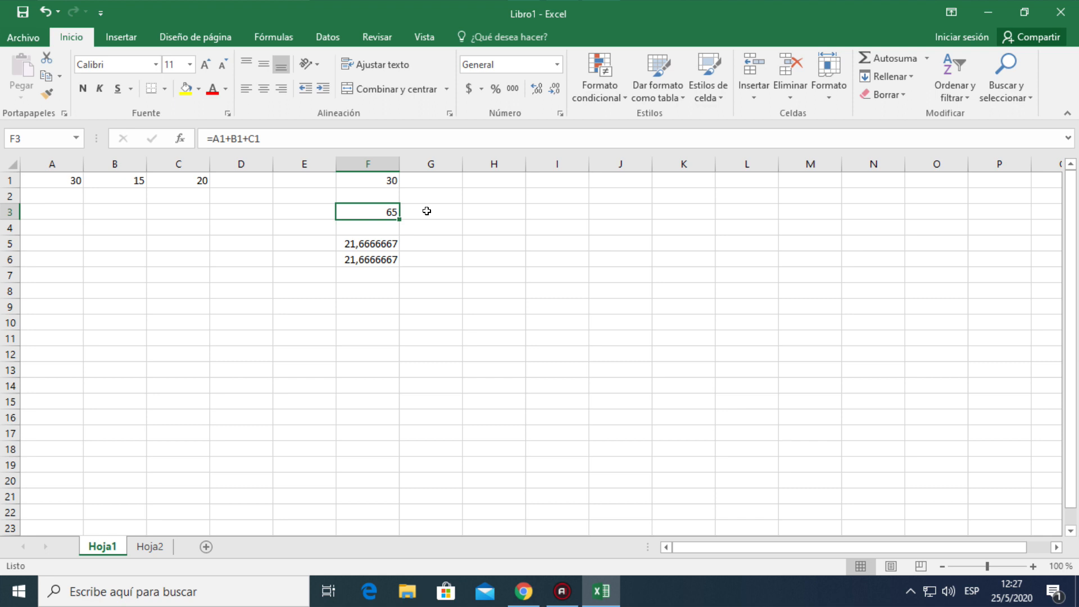
Enter "lunes" in cell H1 and autofill the weekday series down to H7
left_click(480, 180)
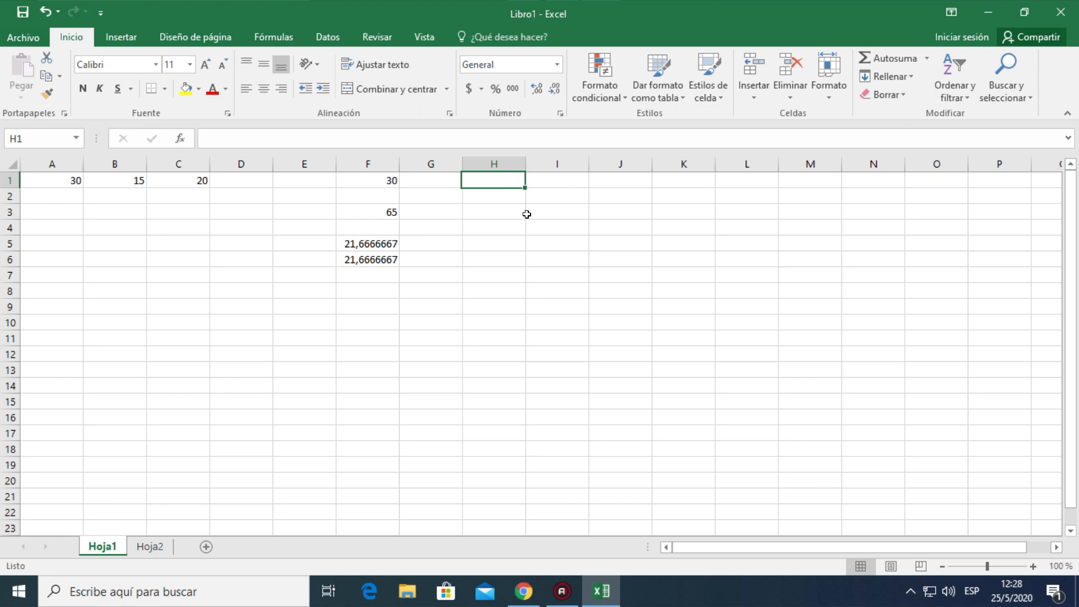
type("lun")
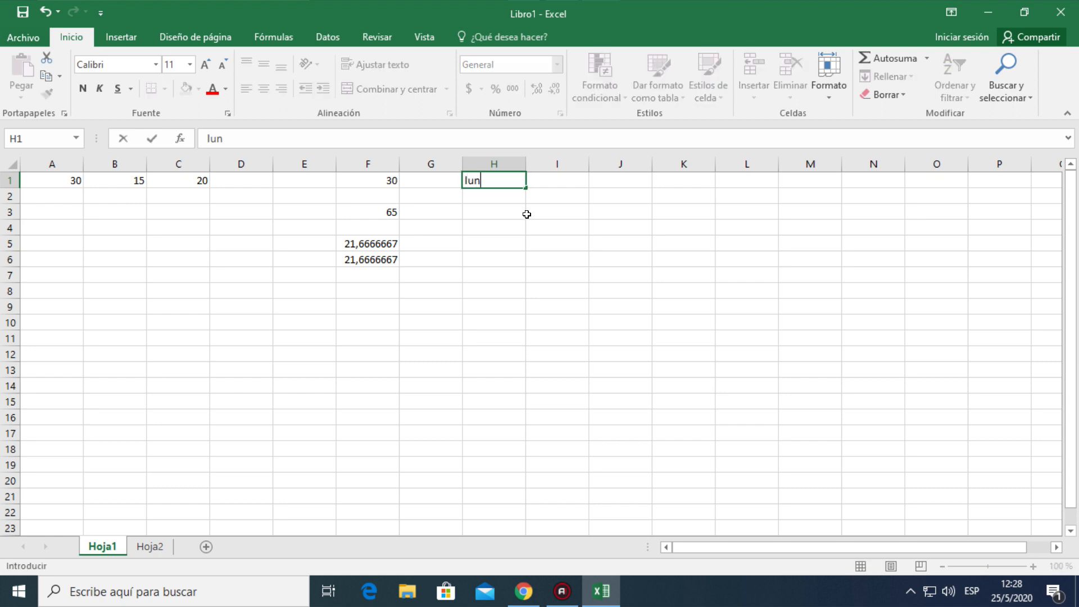
type("es")
key("Return")
left_click(542, 236)
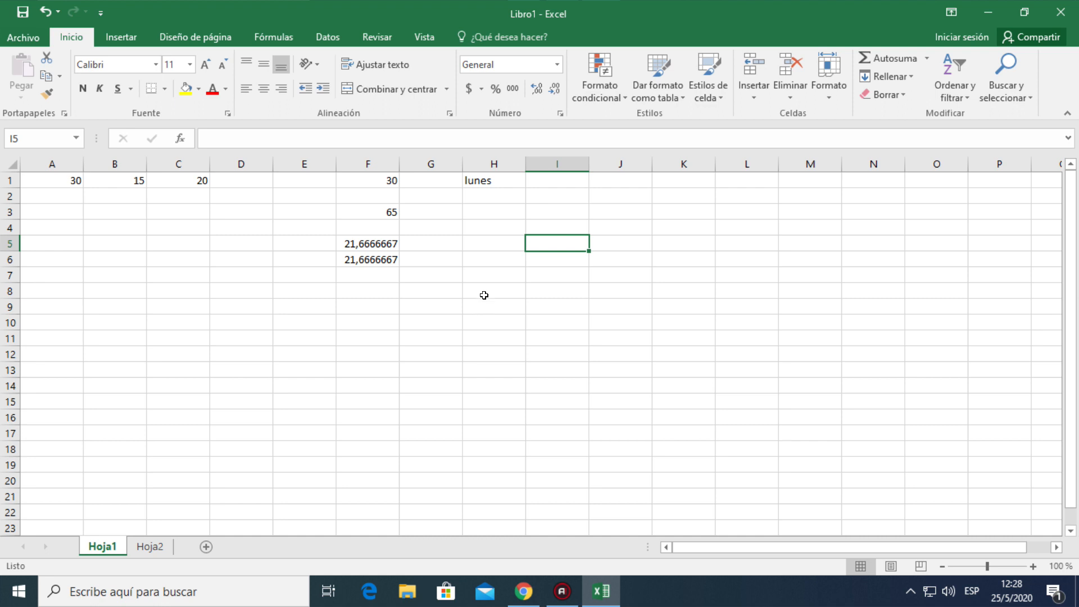
left_click(493, 180)
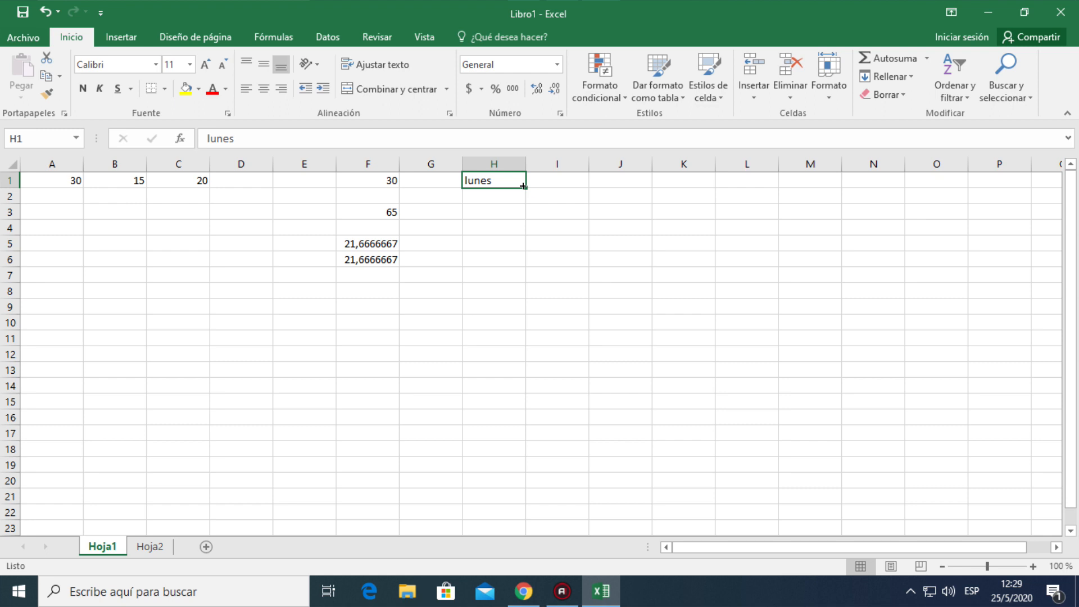
left_click_drag(523, 186, 522, 279)
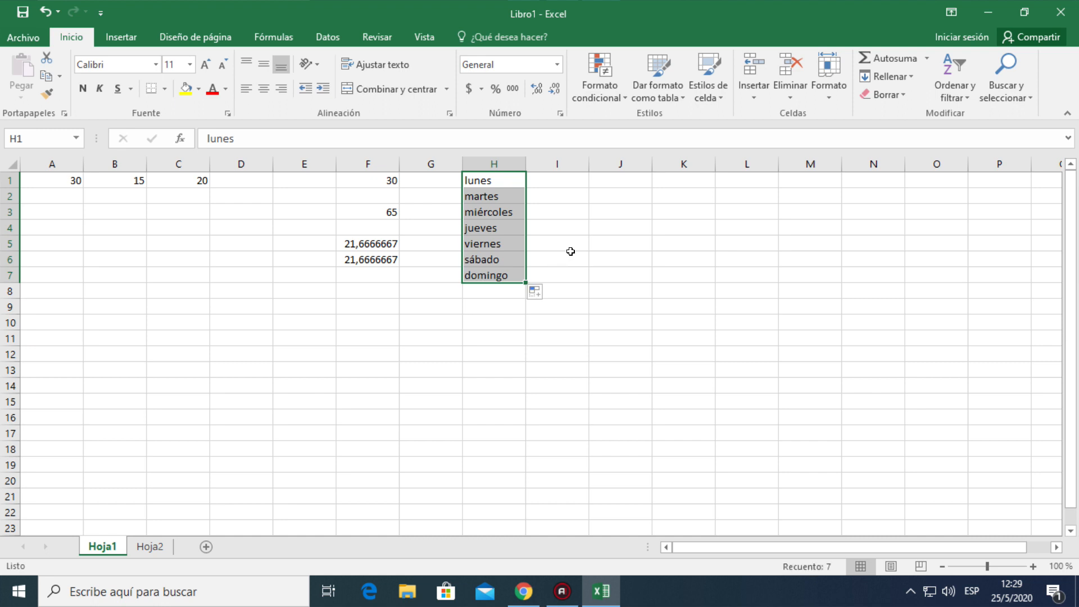
left_click(571, 252)
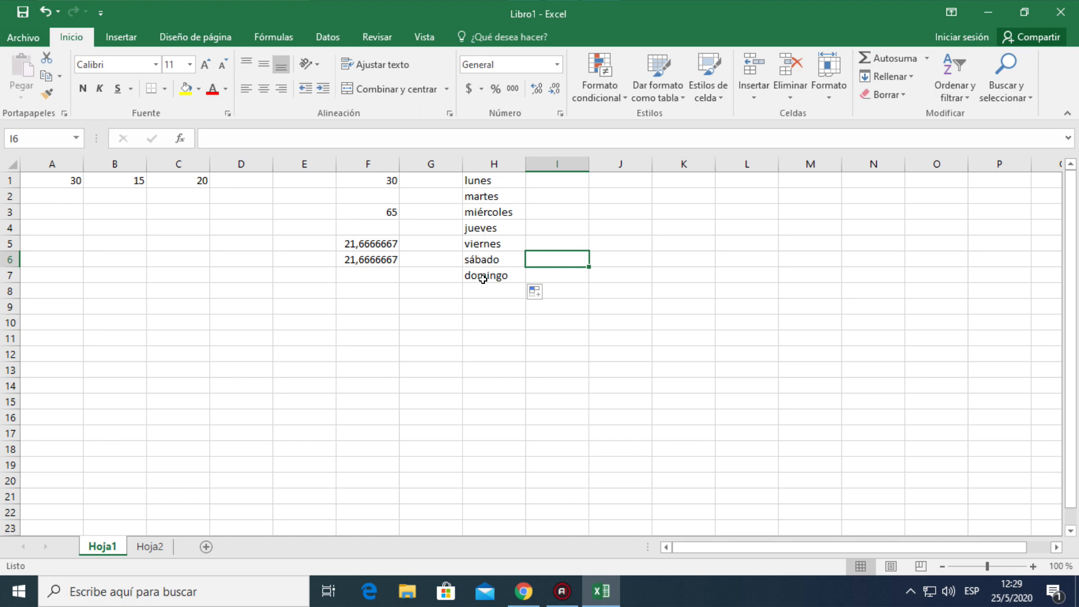
Enter "enero" in cell I1 and autofill the month series down to I12
left_click(562, 178)
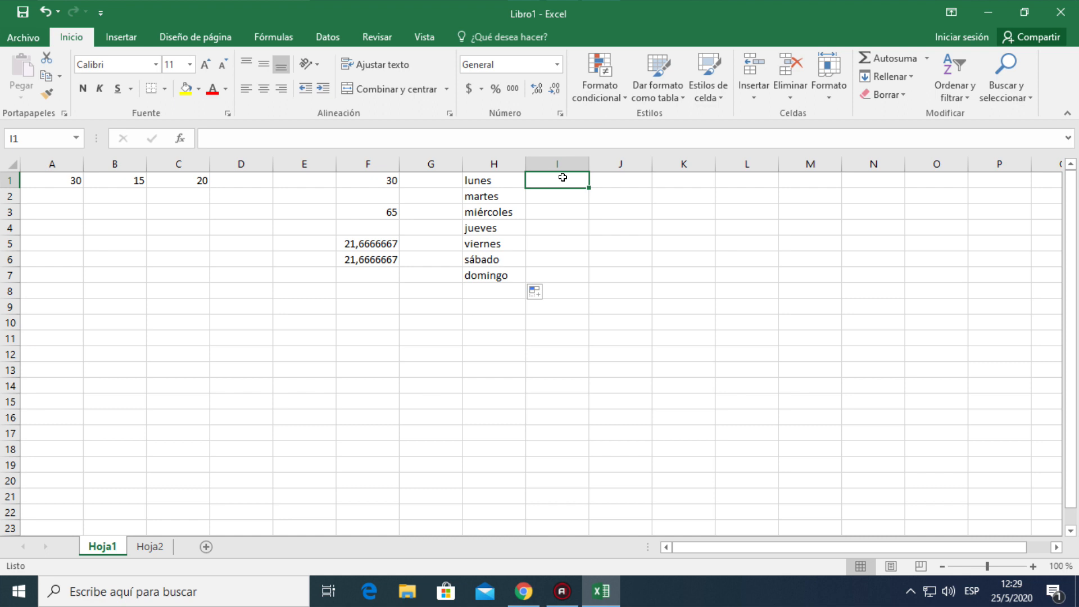
type("enero")
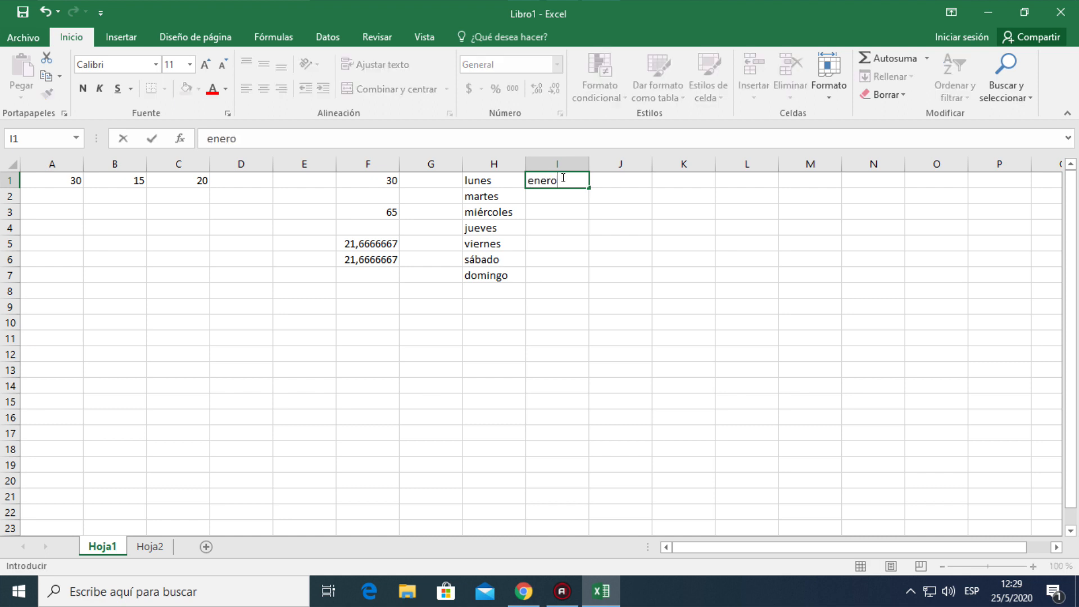
key("Return")
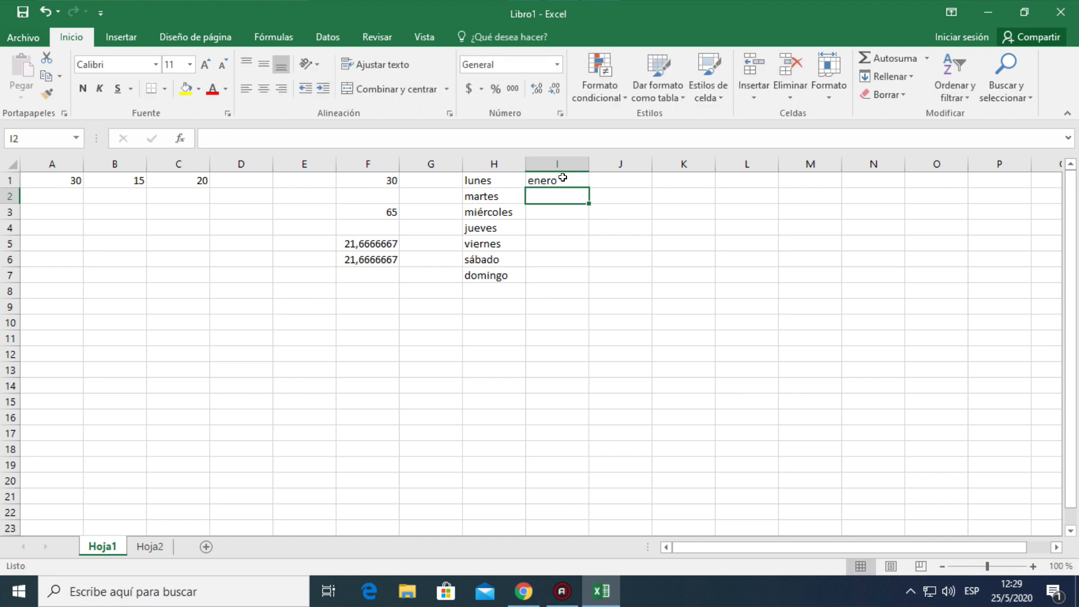
left_click(561, 177)
mouse_move(562, 177)
left_mouse_down()
mouse_move(548, 178)
mouse_move(614, 212)
mouse_move(551, 180)
left_mouse_up()
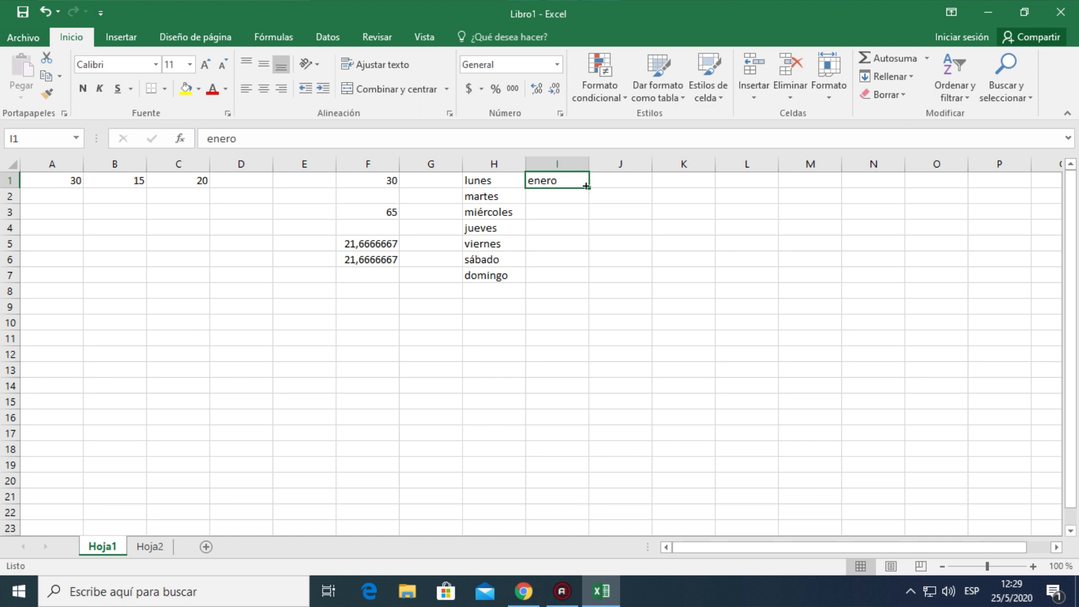
left_click_drag(586, 186, 579, 362)
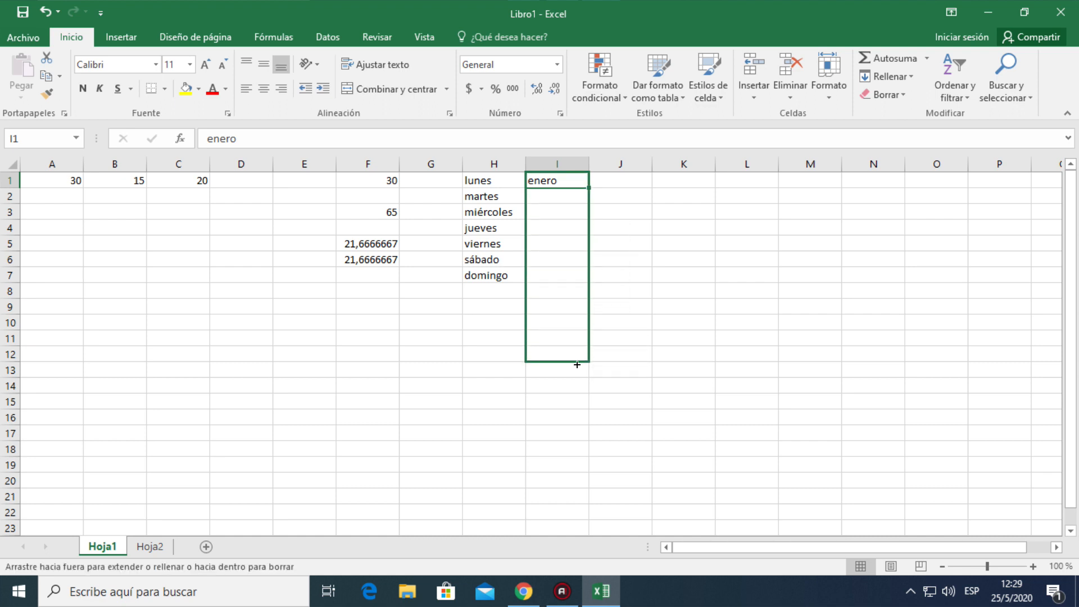
left_click(641, 306)
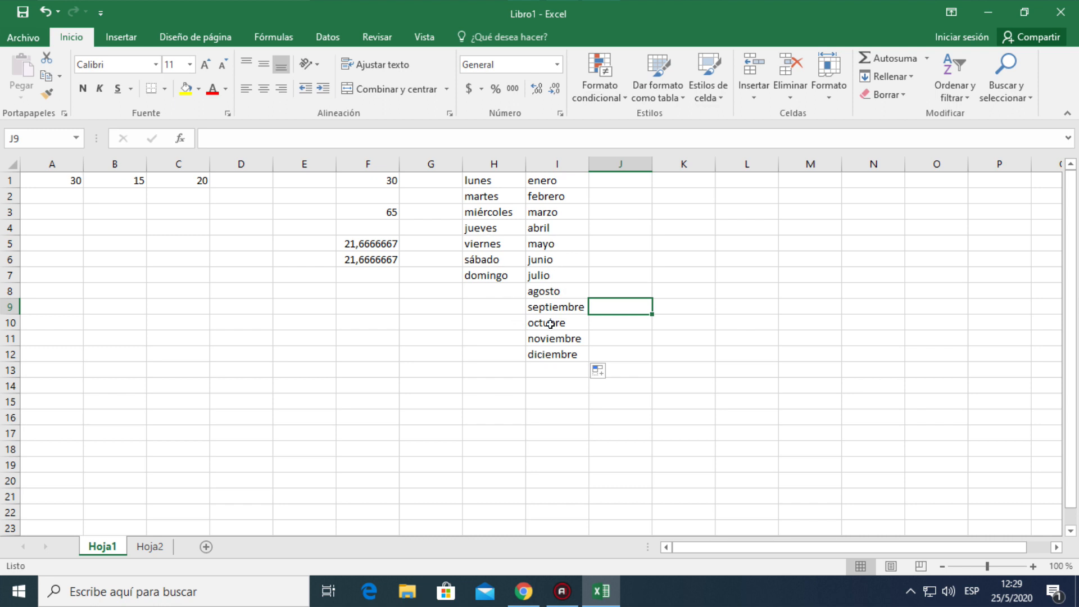
Enter "chevrolet" in cell J1 and autofill it down to J12
left_click(610, 184)
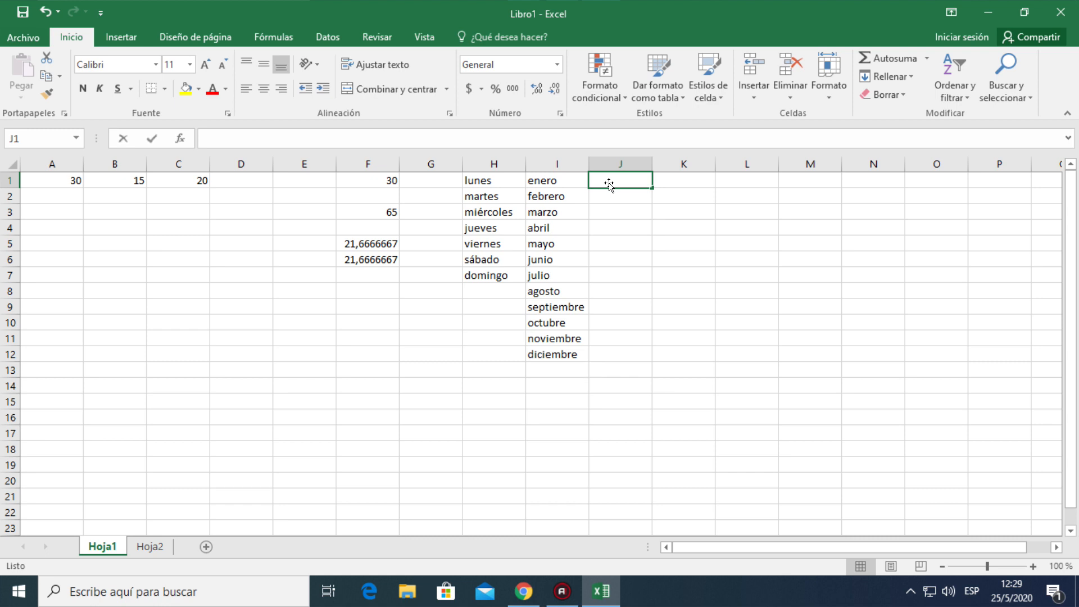
type("ch")
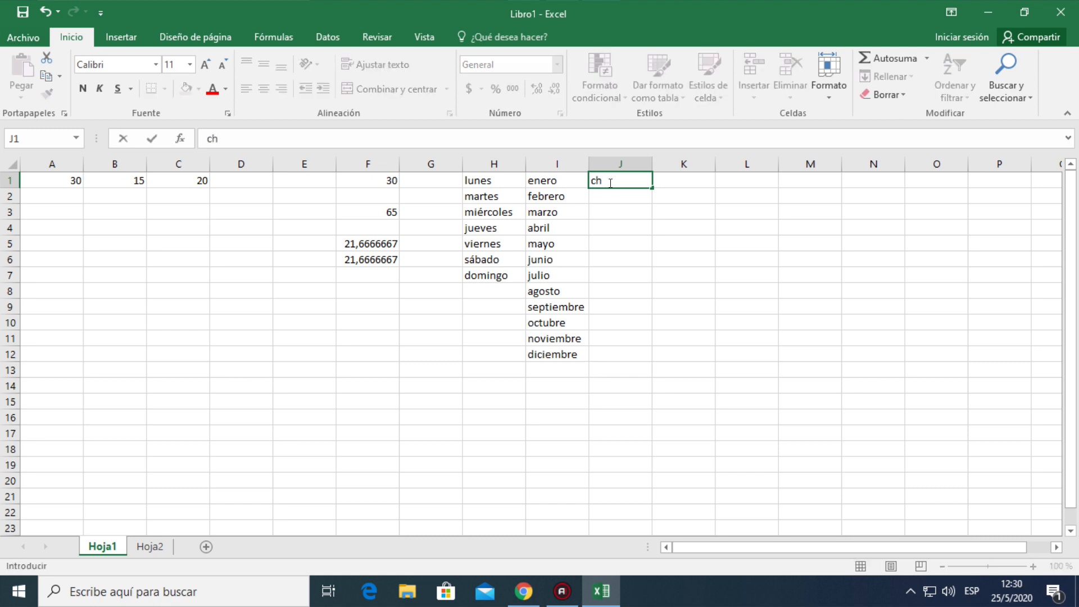
type("evrolet")
key("Return")
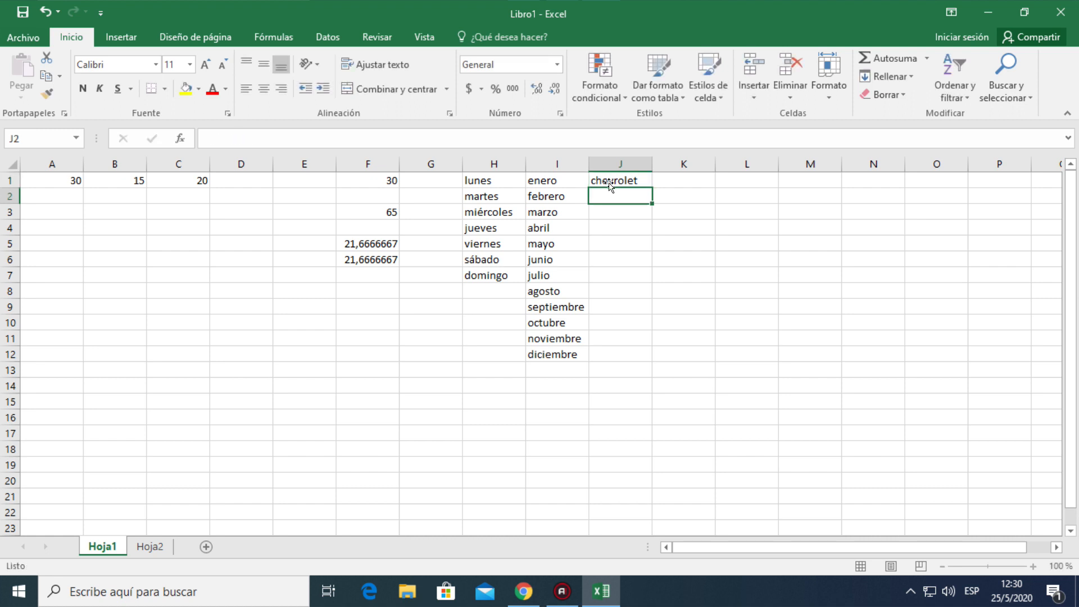
left_click(614, 181)
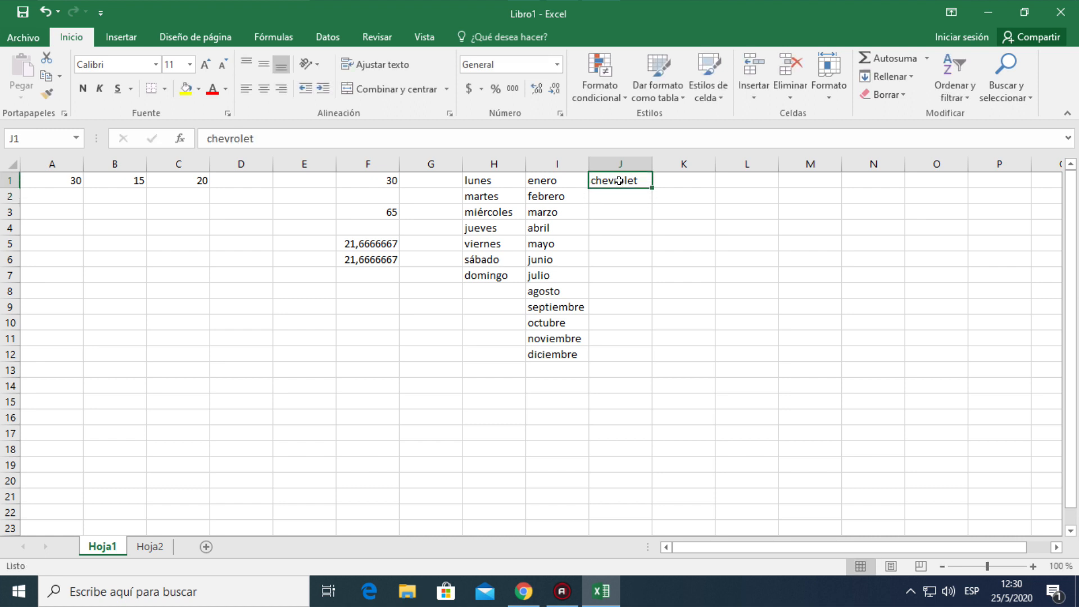
left_click_drag(653, 187, 652, 364)
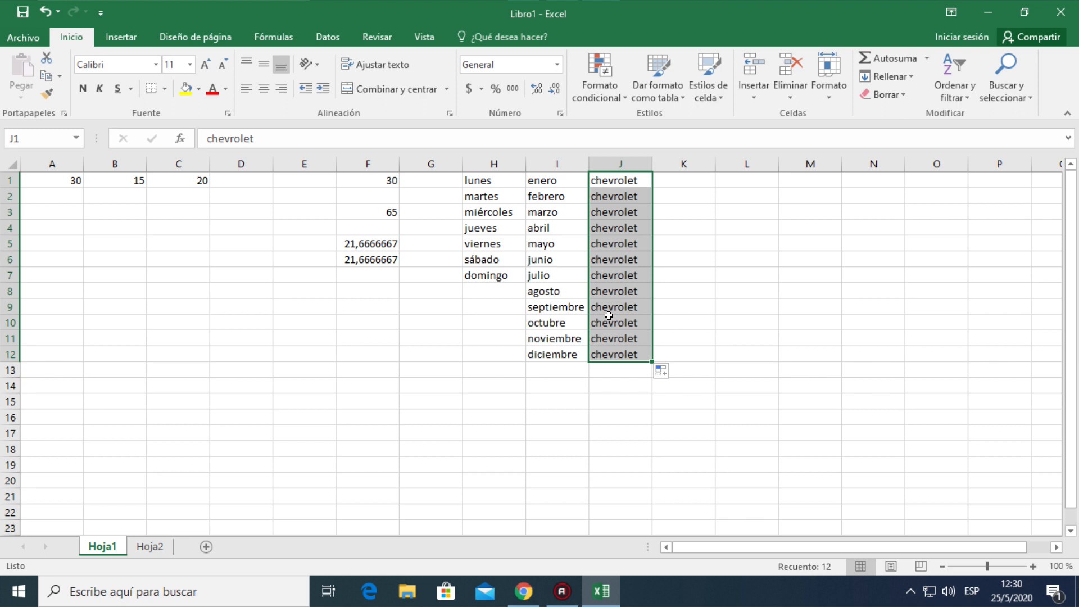
Clear all the "chevrolet" entries from cells J1 to J12
key("BackSpace")
left_click_drag(733, 292, 688, 255)
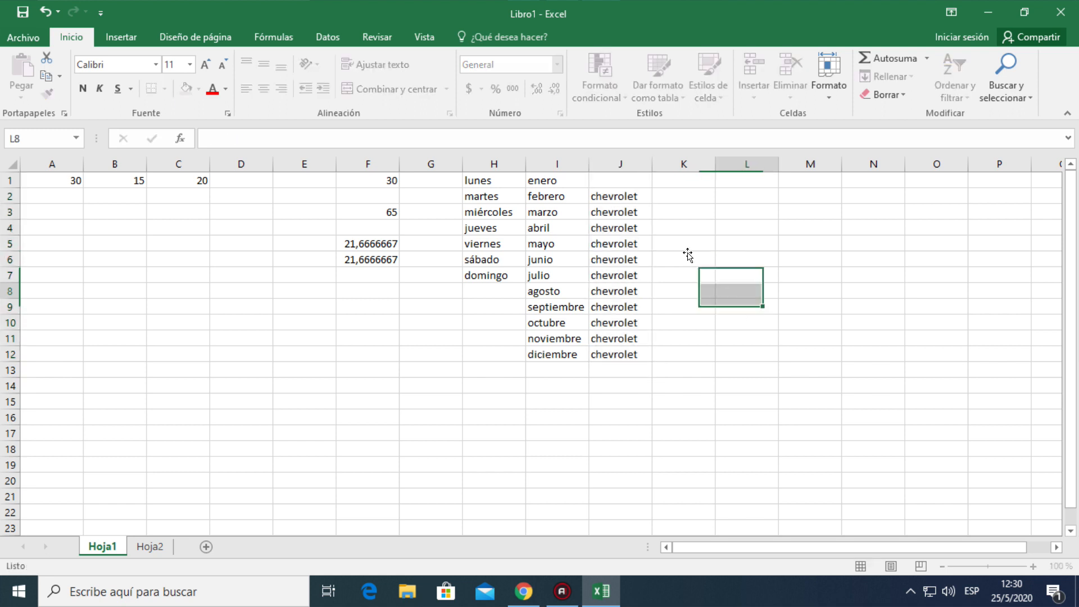
left_click_drag(615, 200, 631, 361)
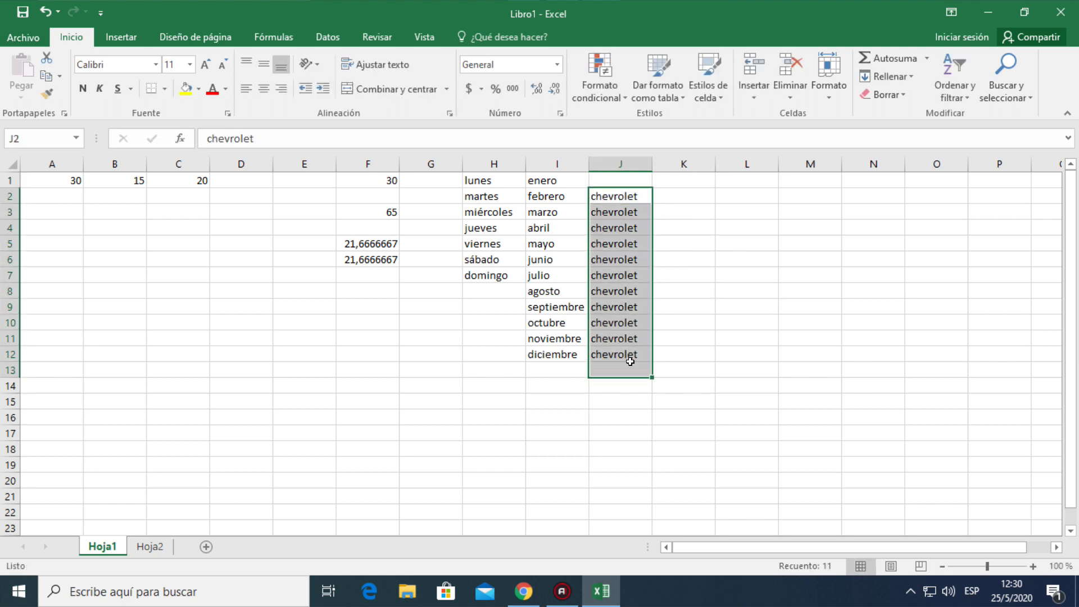
key("Delete")
left_click_drag(667, 270, 679, 260)
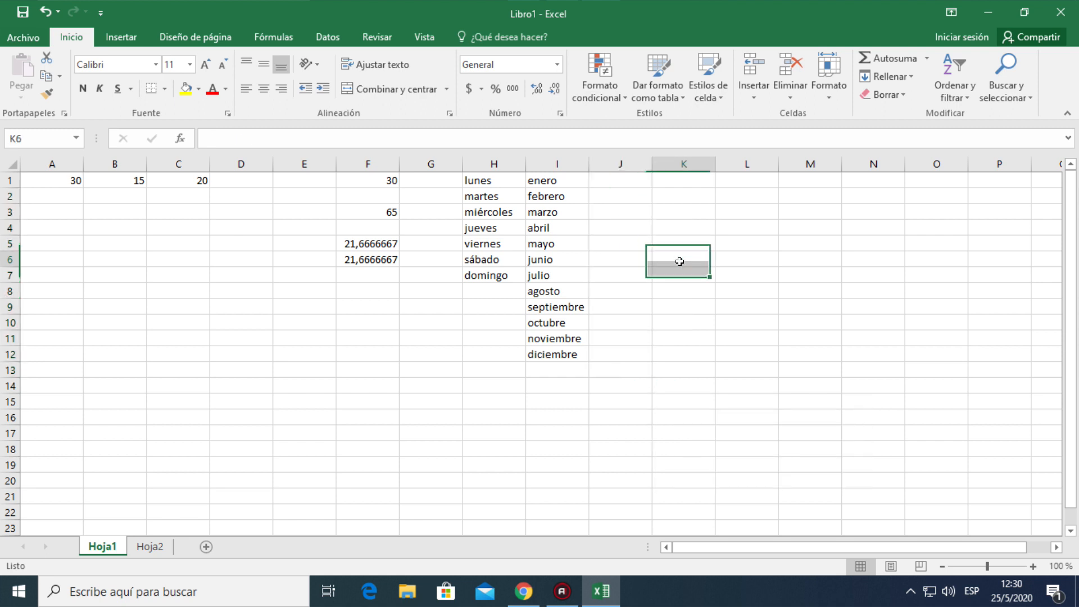
Enter 2 in cell J1 and 6 in cell J2 as the start of a number series
left_click(610, 181)
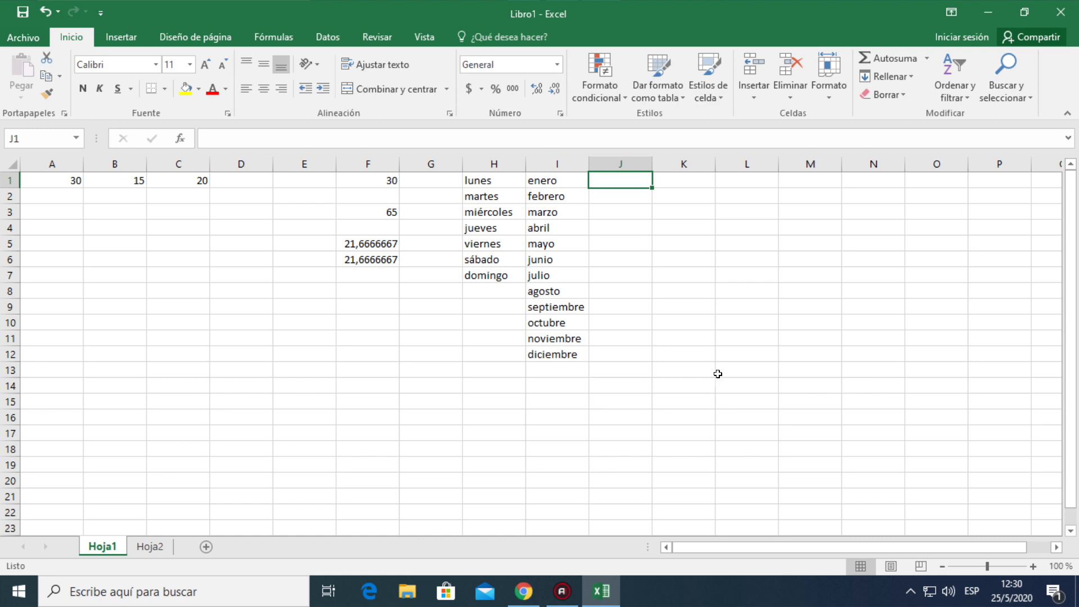
type("2")
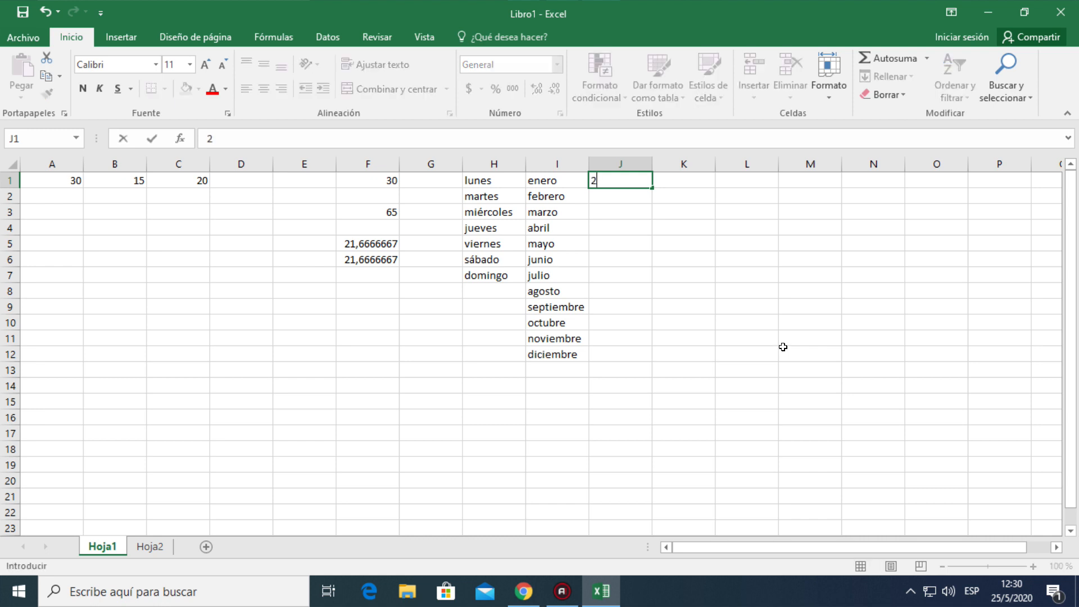
key("Return")
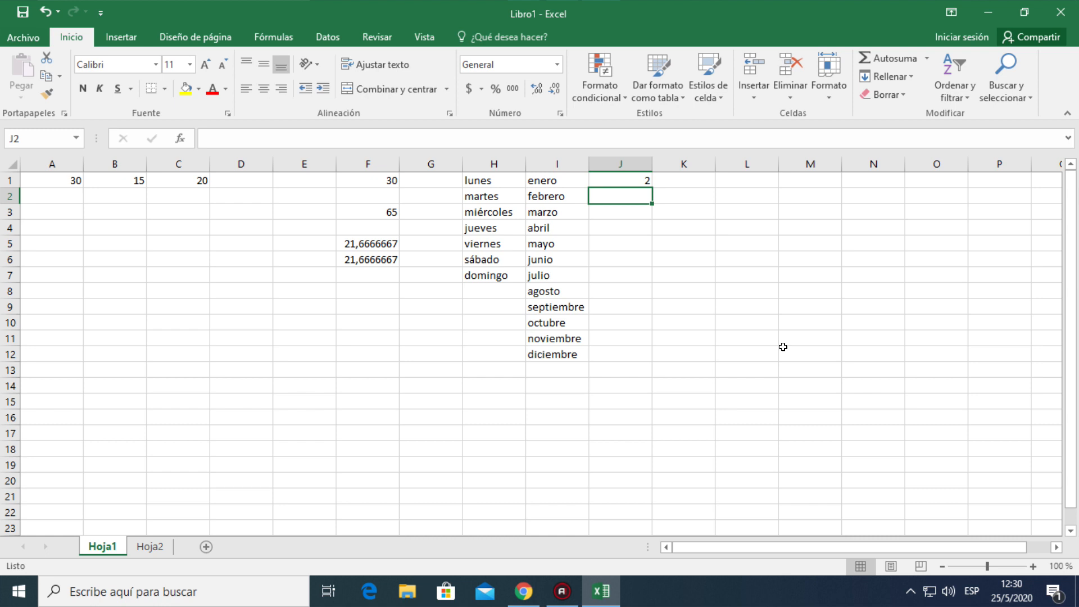
type("6")
key("ctrl+Return")
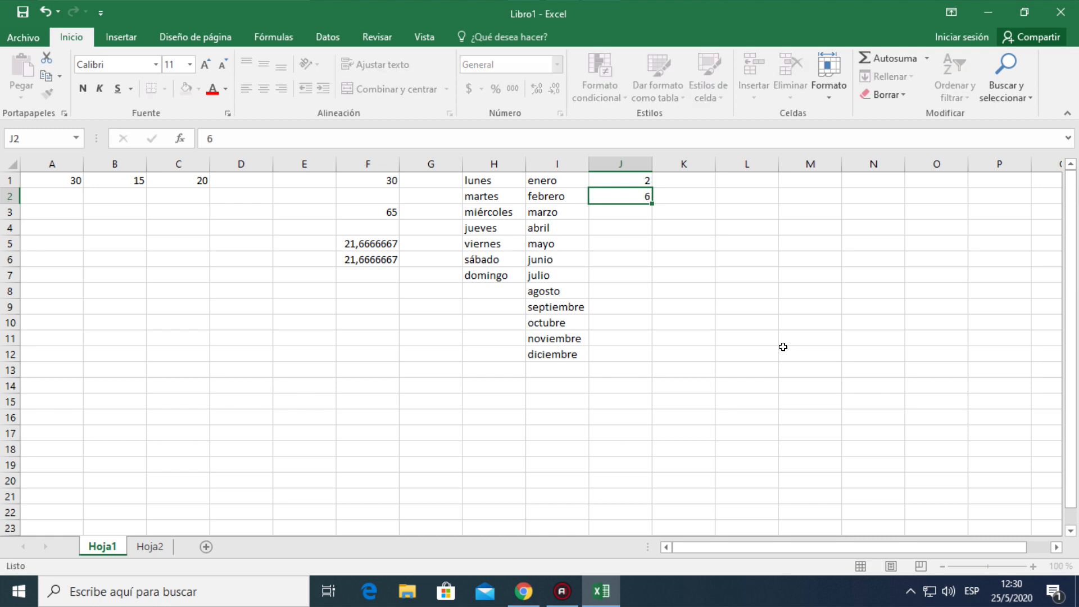
key("Return")
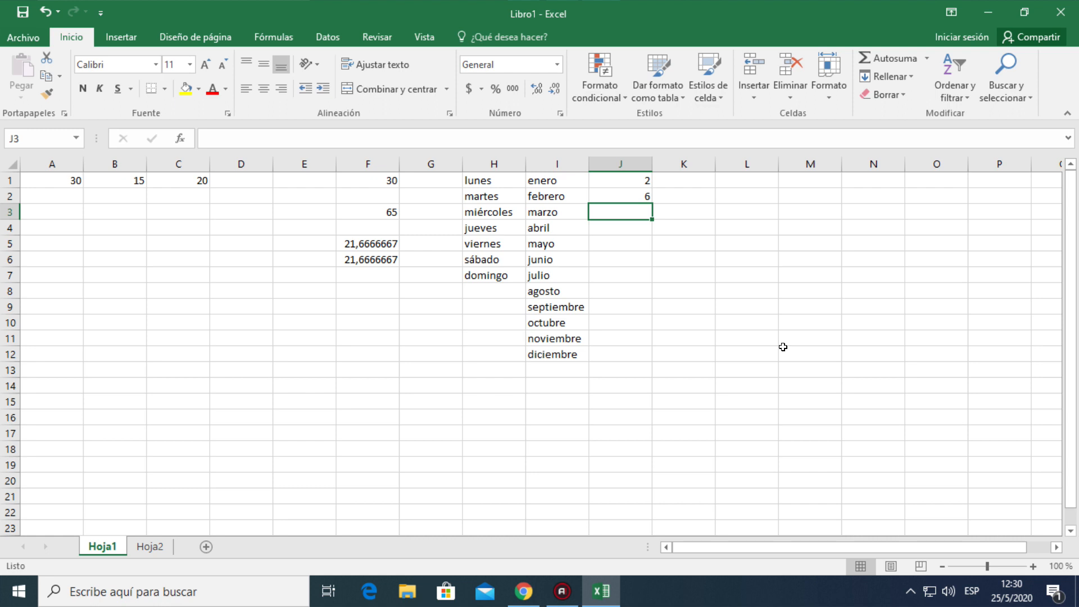
Autofill the number series from cells J1 and J2 down to J8
left_click(622, 192)
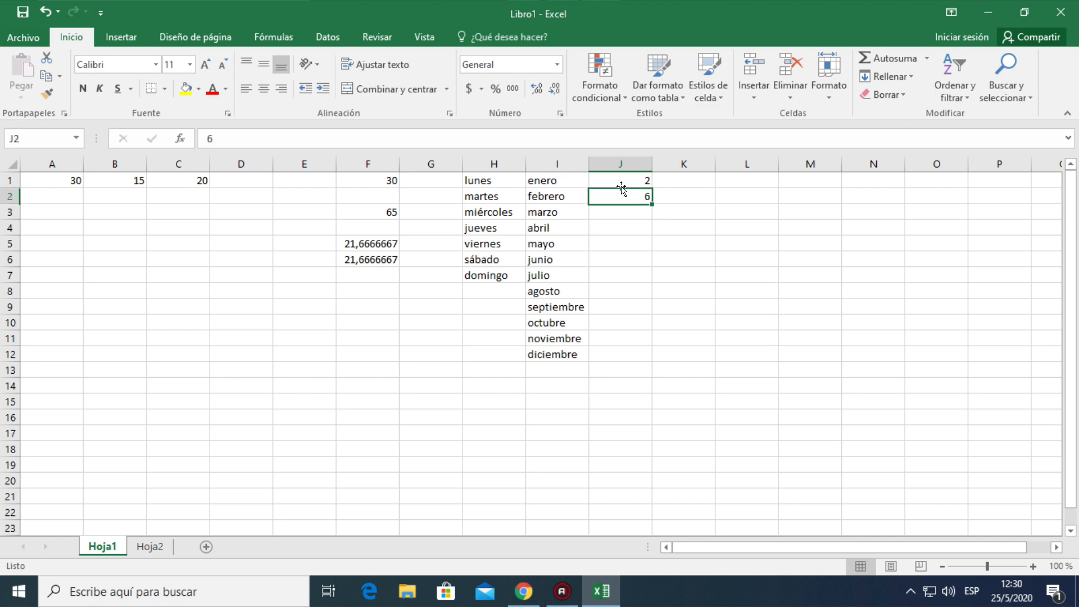
left_click(623, 179)
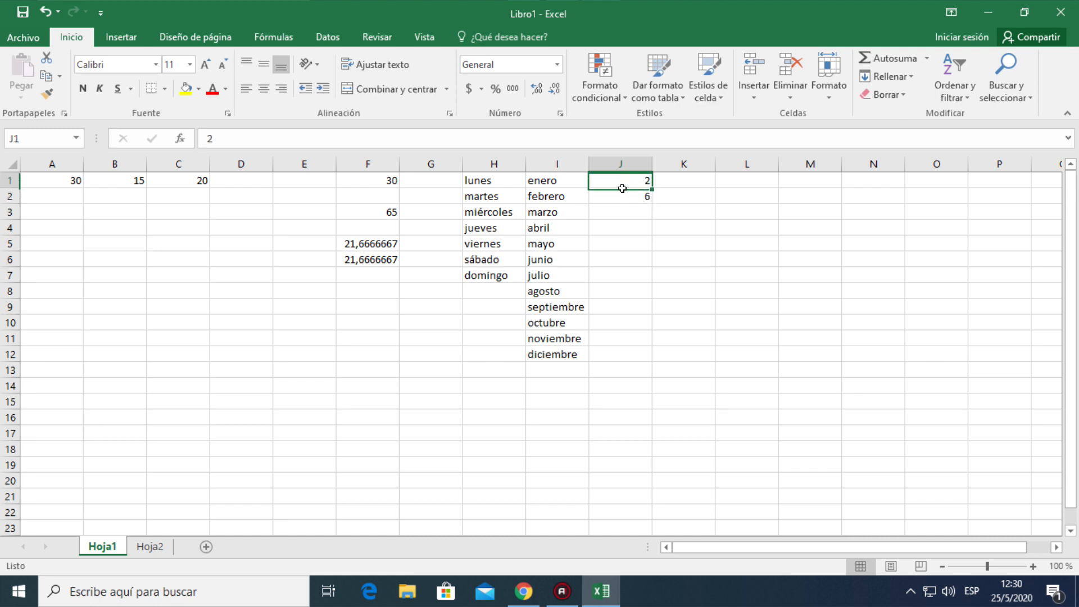
left_click(622, 194)
left_click(622, 207)
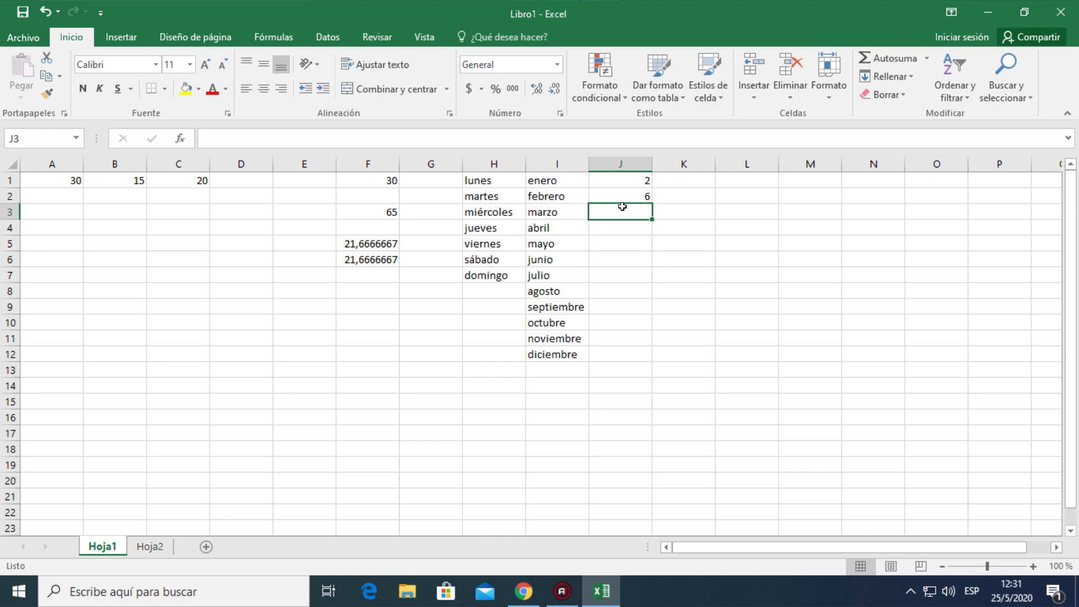
left_click(617, 178)
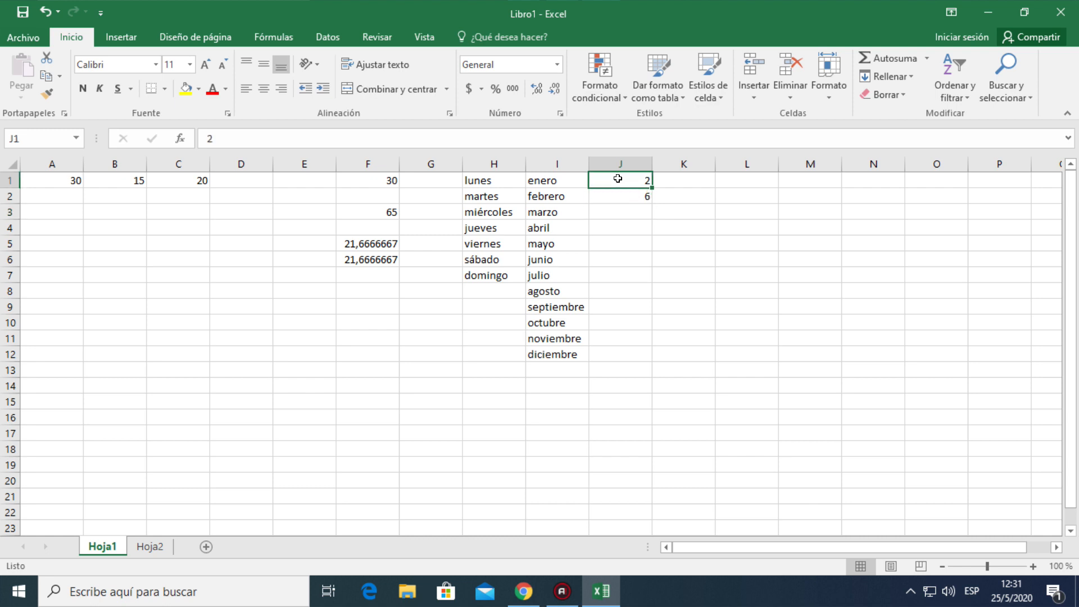
left_click_drag(618, 178, 618, 187)
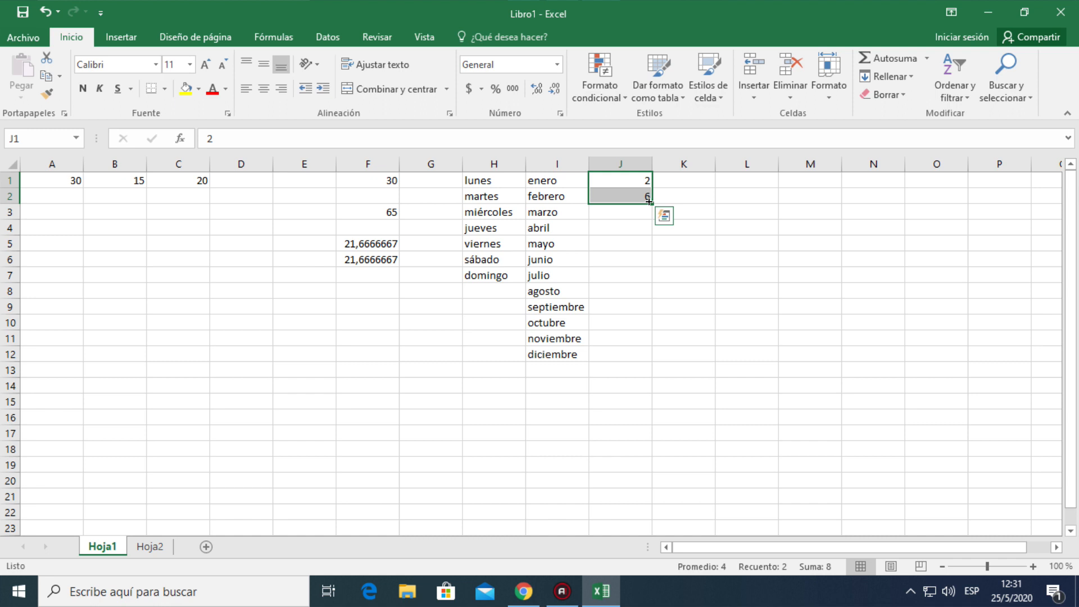
left_click_drag(650, 202, 649, 294)
left_click_drag(728, 277, 745, 268)
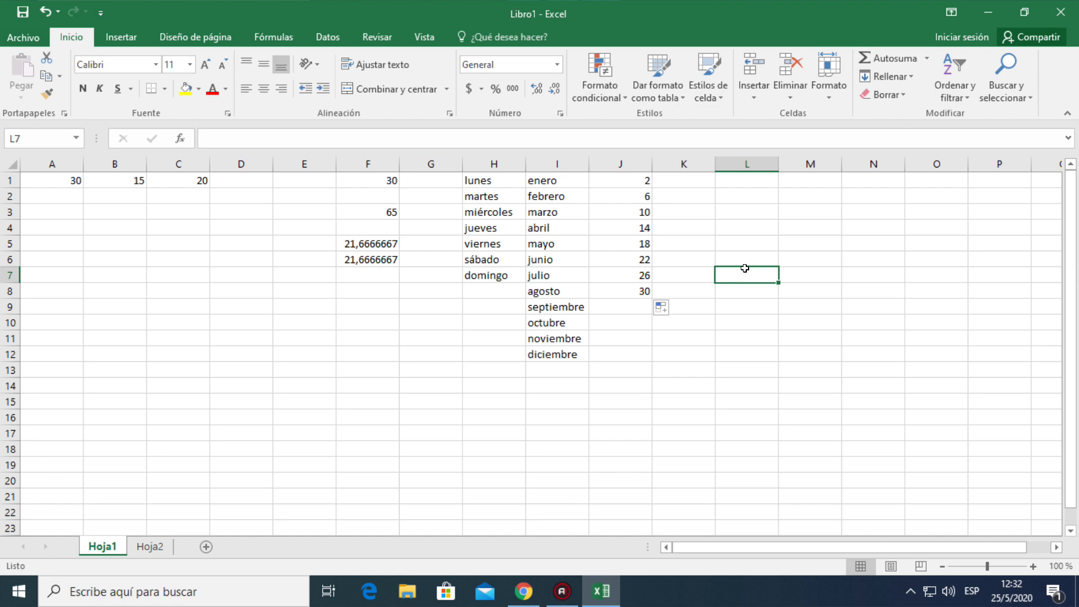
Enter 1 in cell K1 and 2 in cell K2 as the start of a consecutive series
left_click(684, 180)
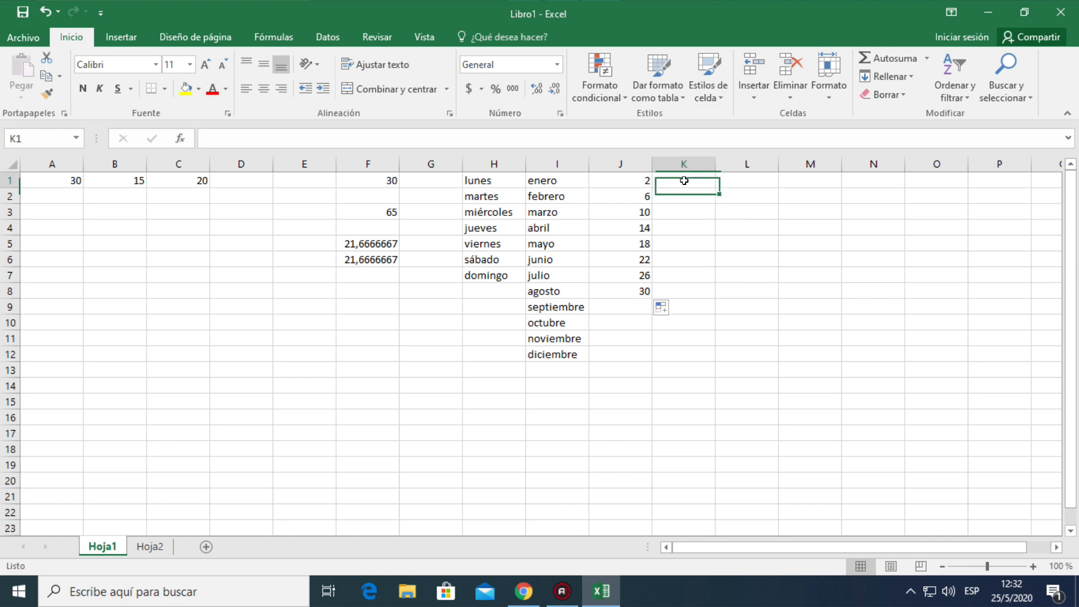
type("1")
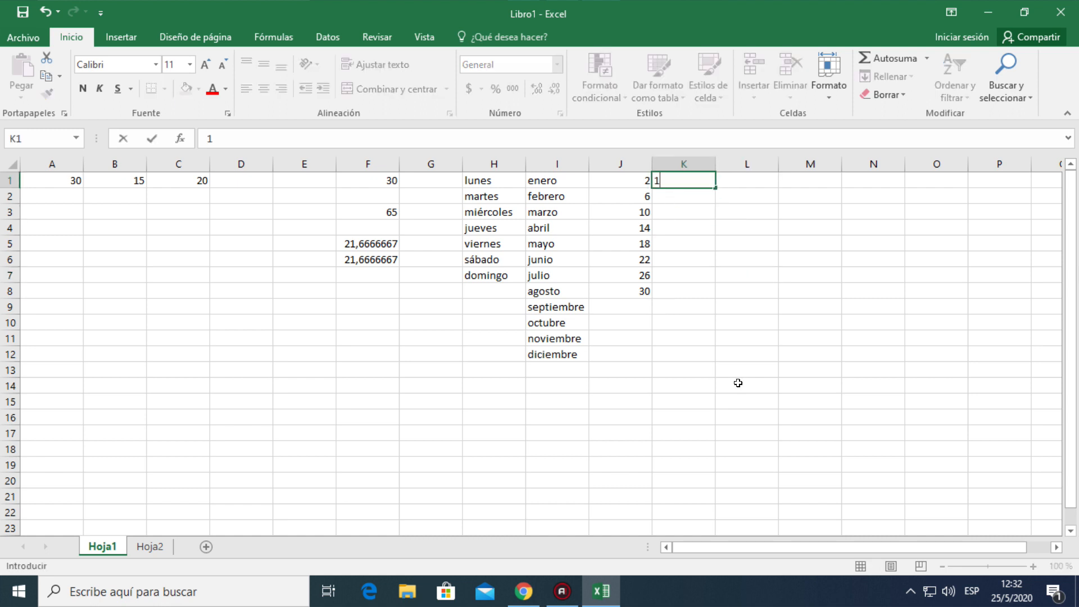
key("Return")
type("2")
key("Return")
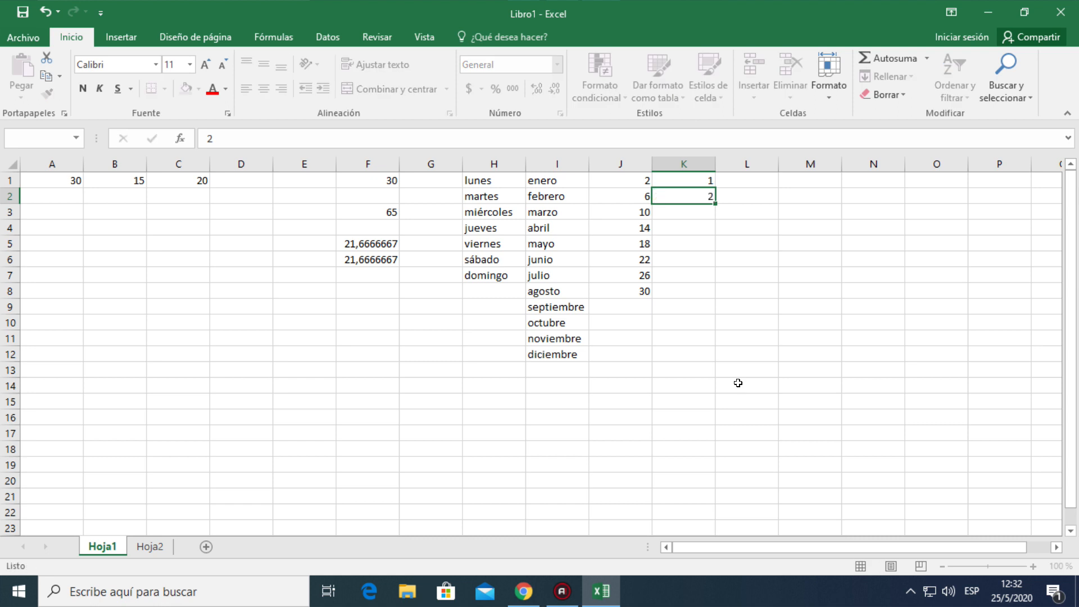
left_click(763, 258)
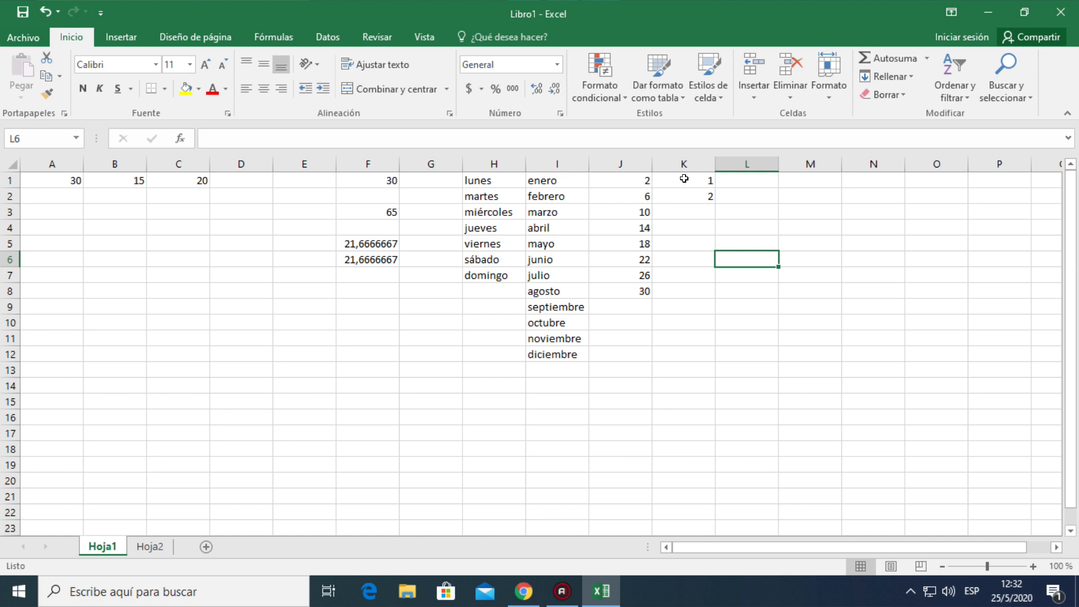
Autofill the consecutive number series from cells K1 and K2 down to K8
left_click(684, 179)
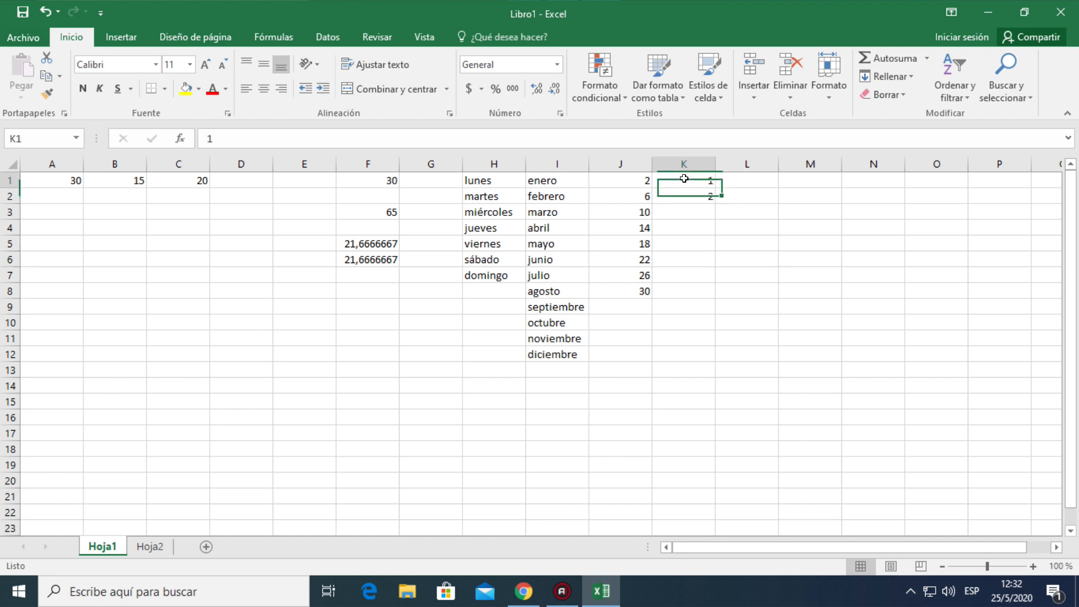
left_click_drag(684, 178, 684, 193)
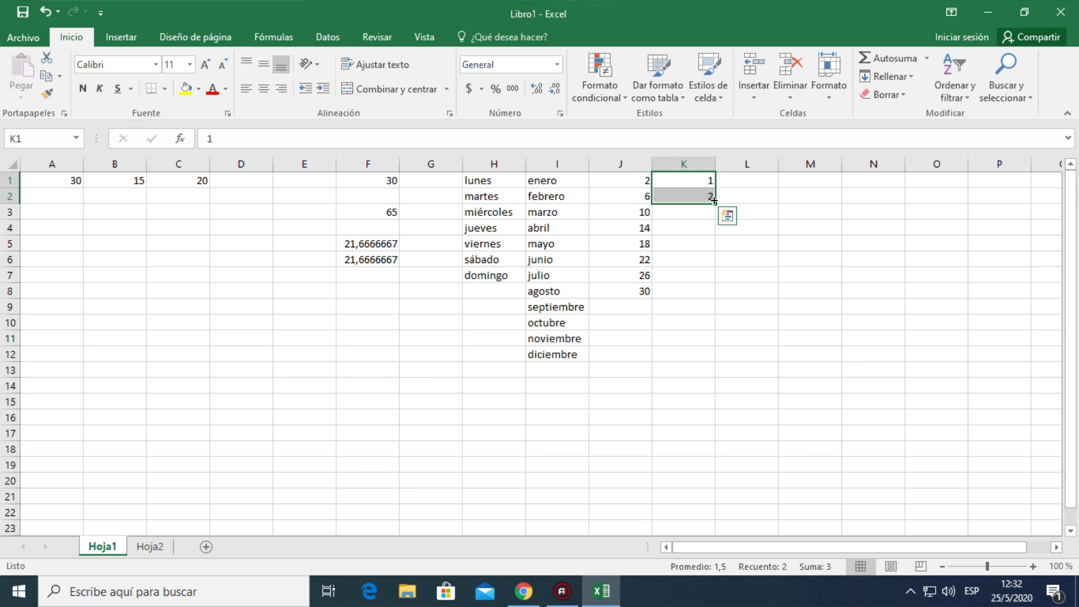
left_click_drag(714, 201, 708, 304)
left_click(689, 336)
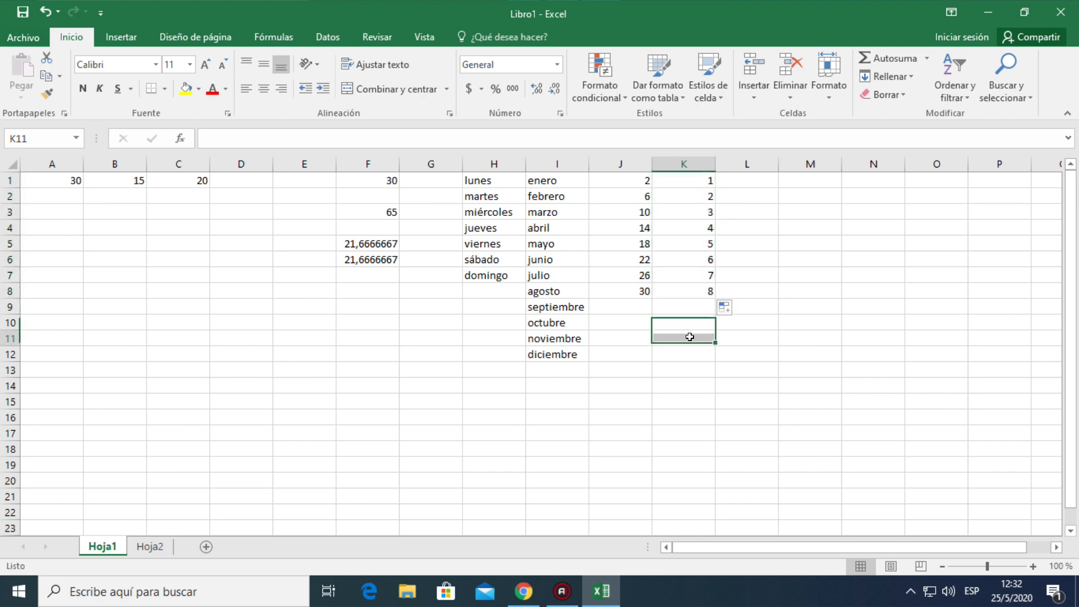